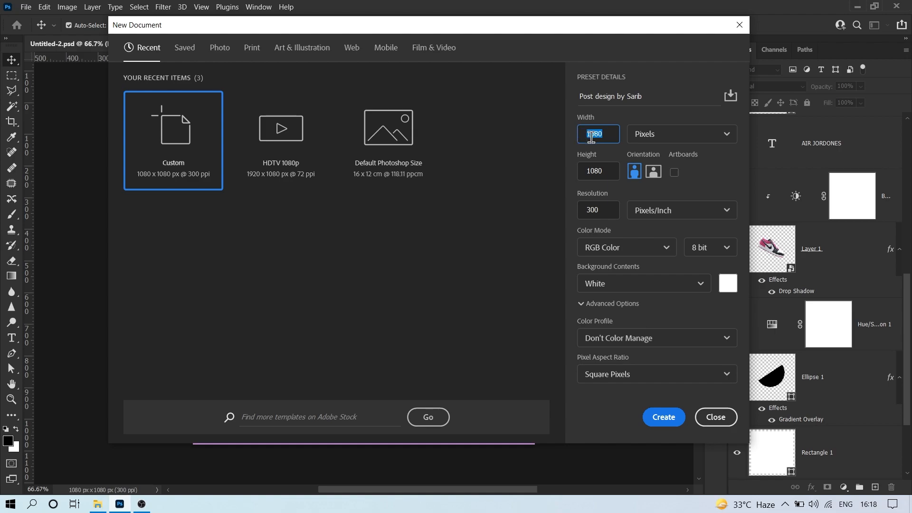
Create a 1080 × 1080 pixel document at 300 pixels/inch, 8 bit RGB Color, with a white background
click(603, 172)
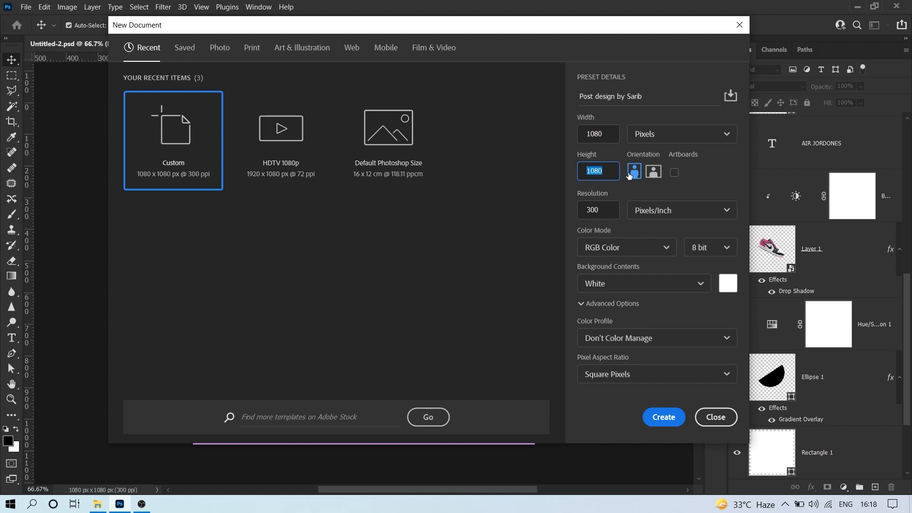
click(600, 204)
click(655, 258)
click(657, 249)
click(661, 310)
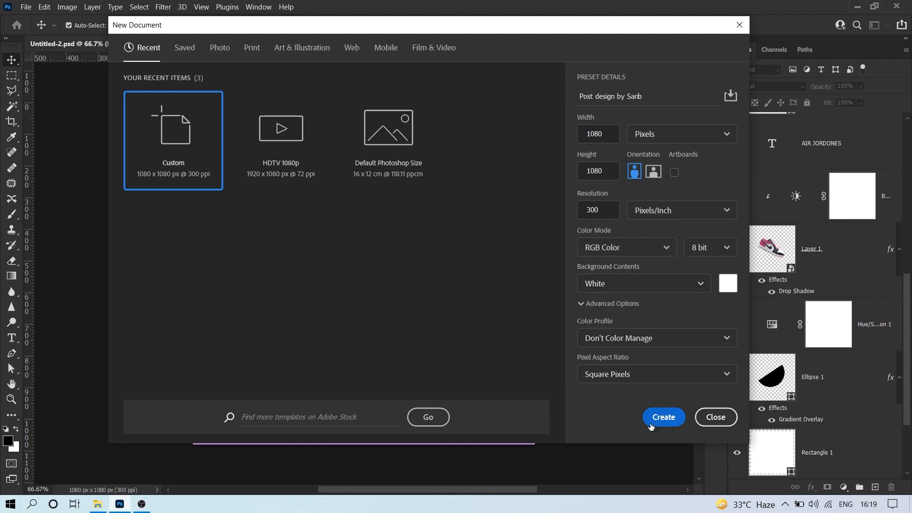
click(663, 417)
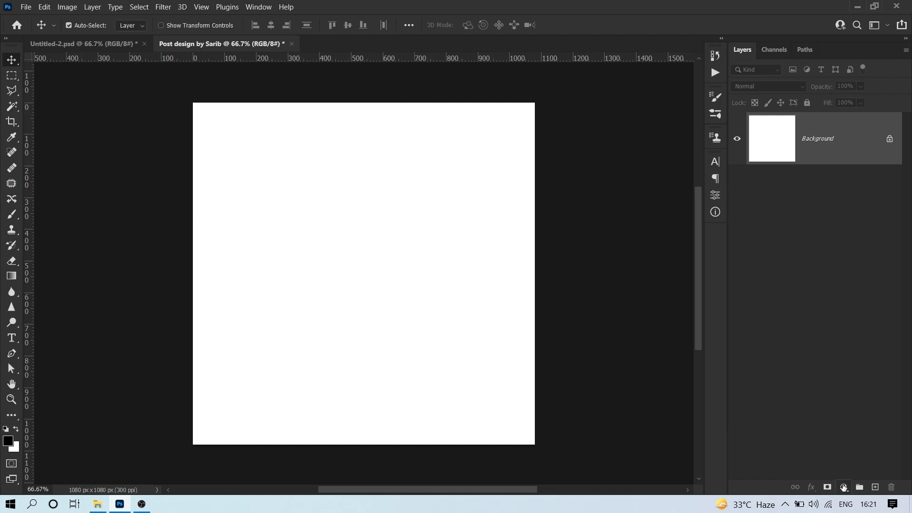
Add a light aqua Solid Color fill layer over the canvas and merge it with the Background layer
click(843, 488)
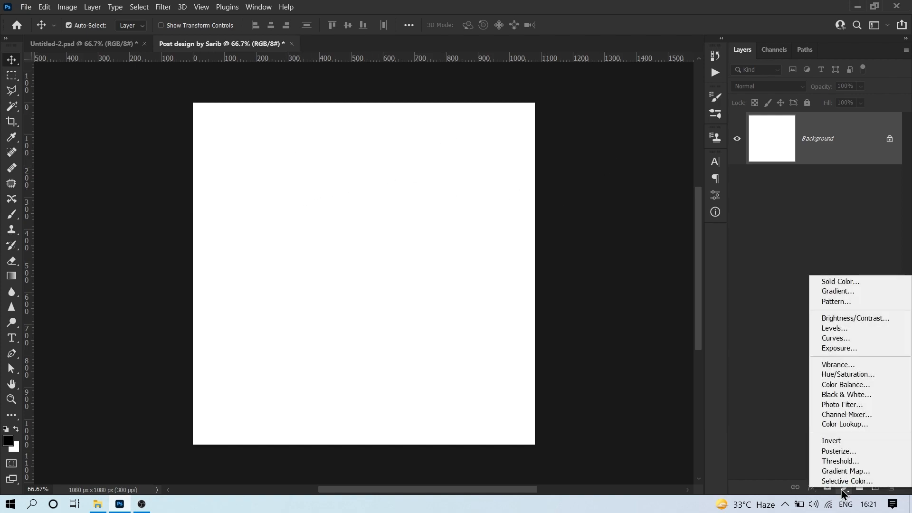
click(837, 283)
drag(717, 266, 712, 263)
drag(596, 190, 597, 176)
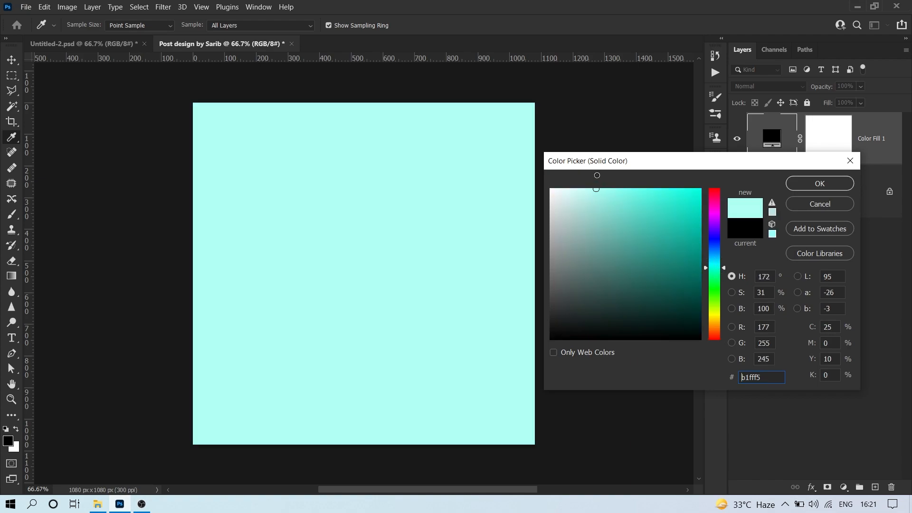
click(817, 185)
click(859, 173)
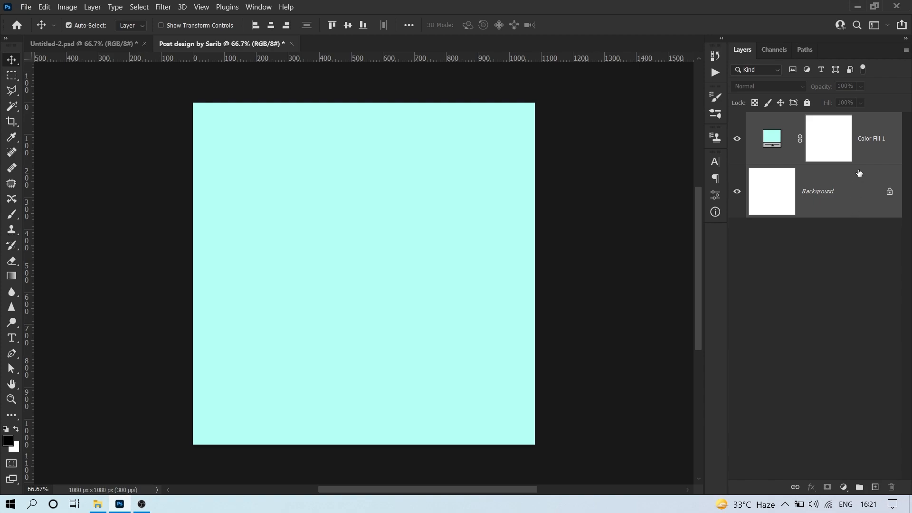
key(ctrl+shift+e)
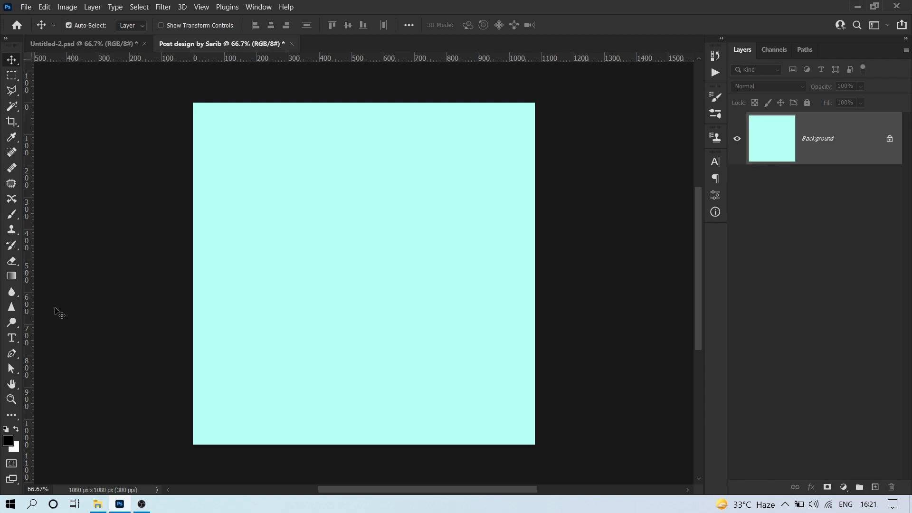
Create a 1080 × 1080 px rectangle shape with the Rectangle tool
click(14, 416)
click(66, 410)
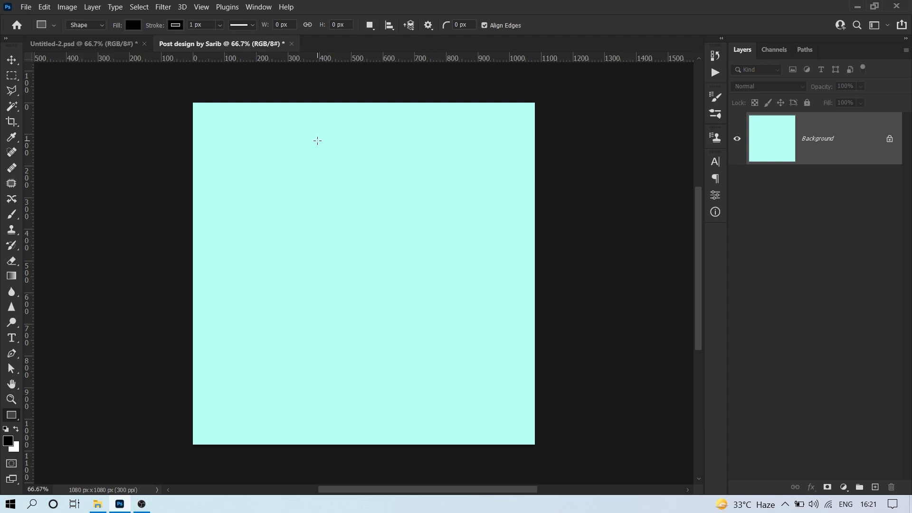
click(318, 140)
text(1080)
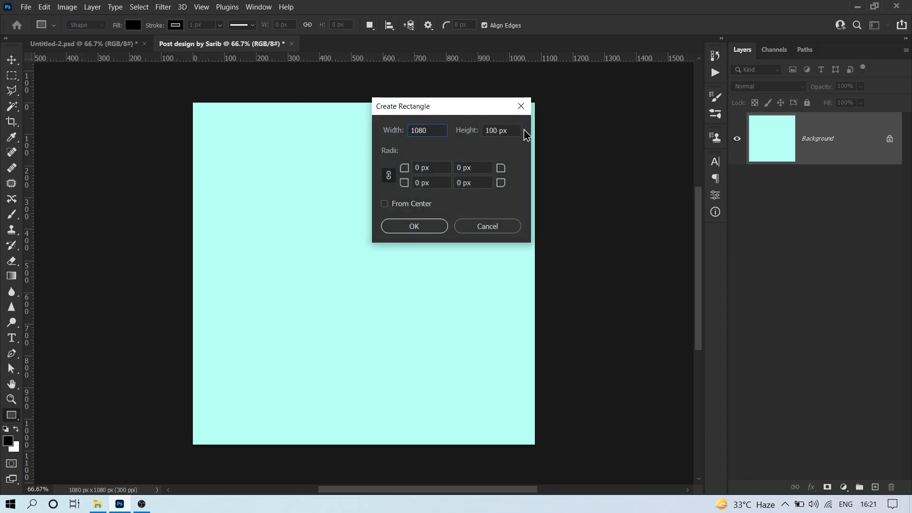
key(Tab)
text(1)
click(414, 227)
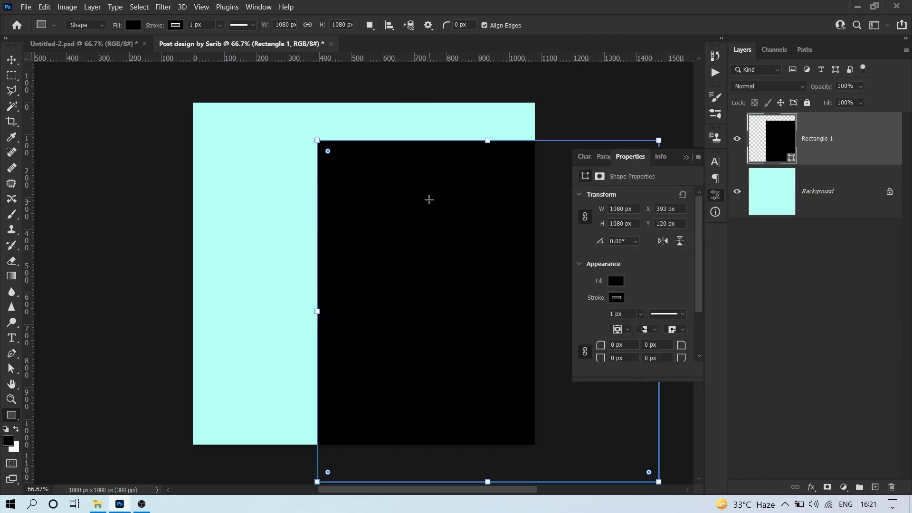
Select the whole canvas, center the rectangle on it horizontally and vertically, and deselect
click(139, 7)
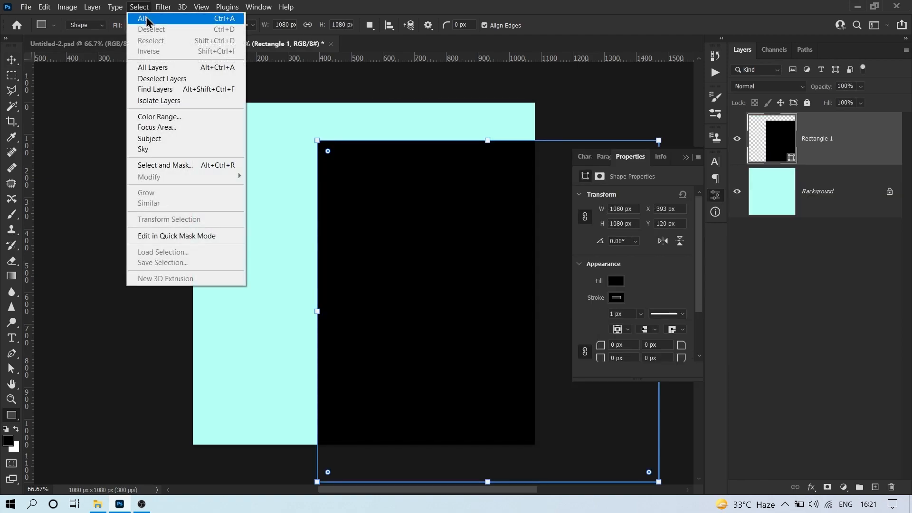
click(166, 19)
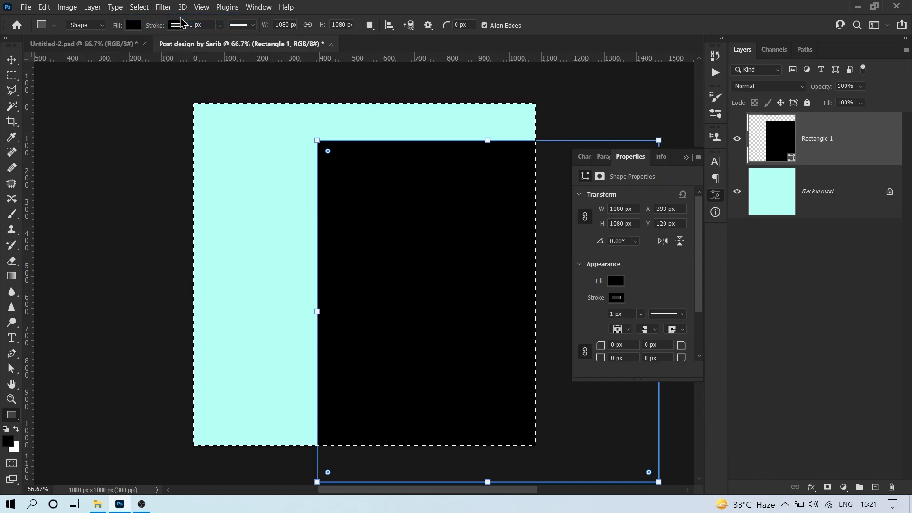
click(6, 62)
click(271, 25)
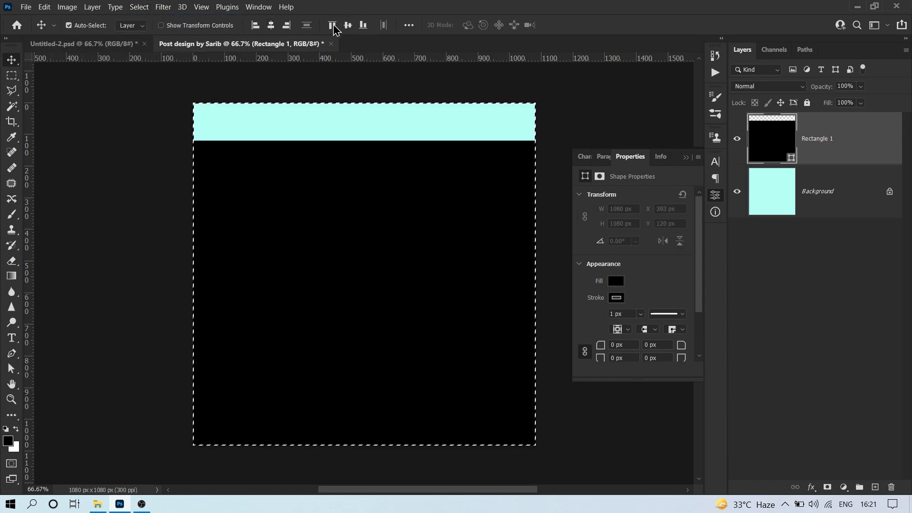
click(347, 25)
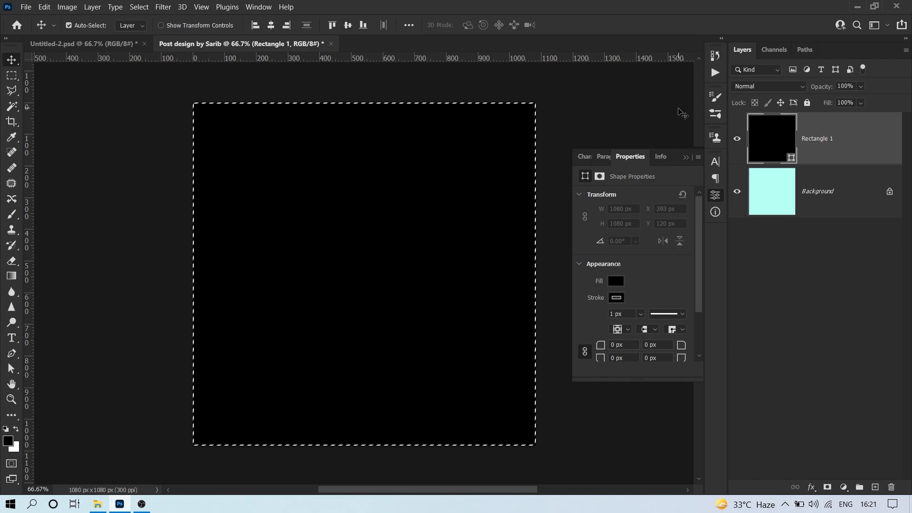
click(139, 6)
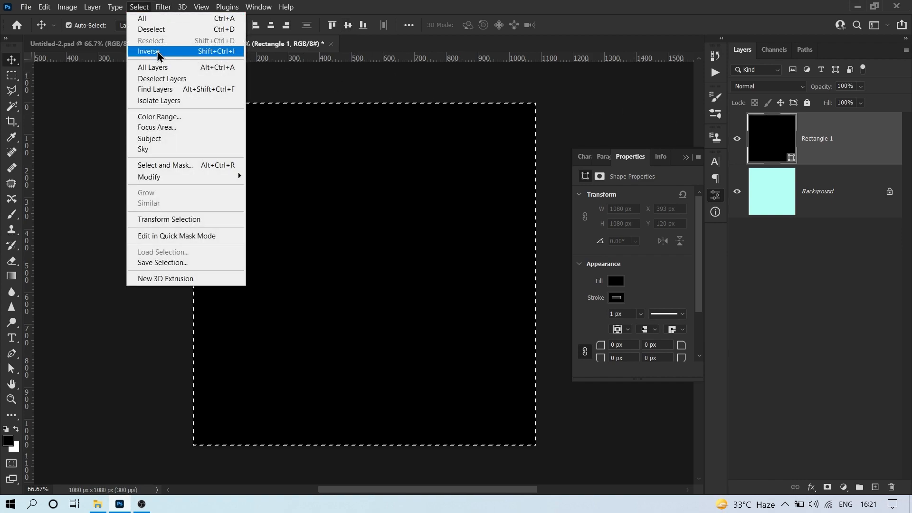
click(172, 30)
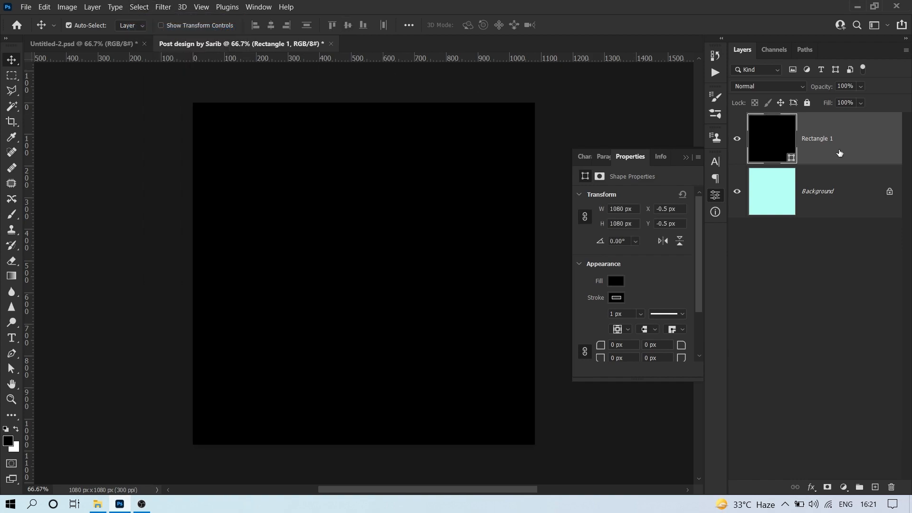
Change the rectangle's fill color to white
double_click(771, 138)
drag(607, 198, 509, 138)
click(813, 187)
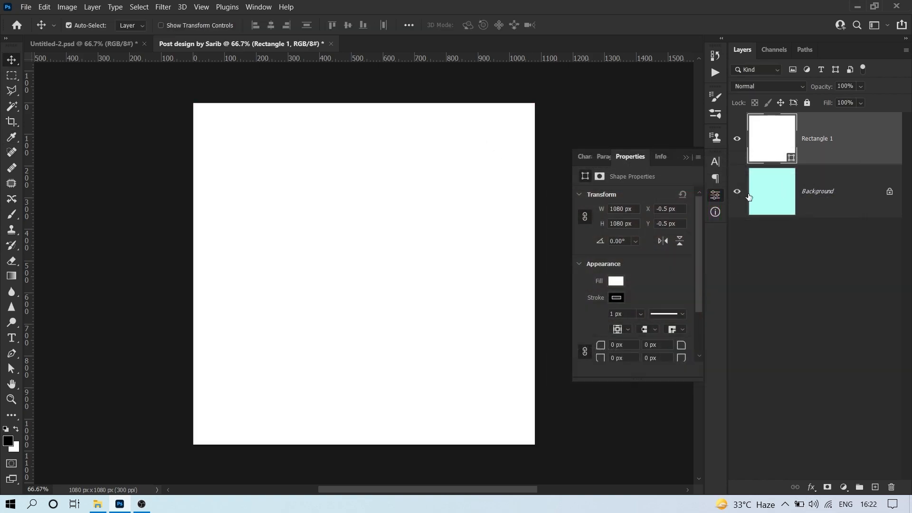
Scale the white rectangle down around its center to about 965 × 965 px, leaving an even aqua border
key(ctrl+t)
drag(535, 103, 512, 117)
key(Return)
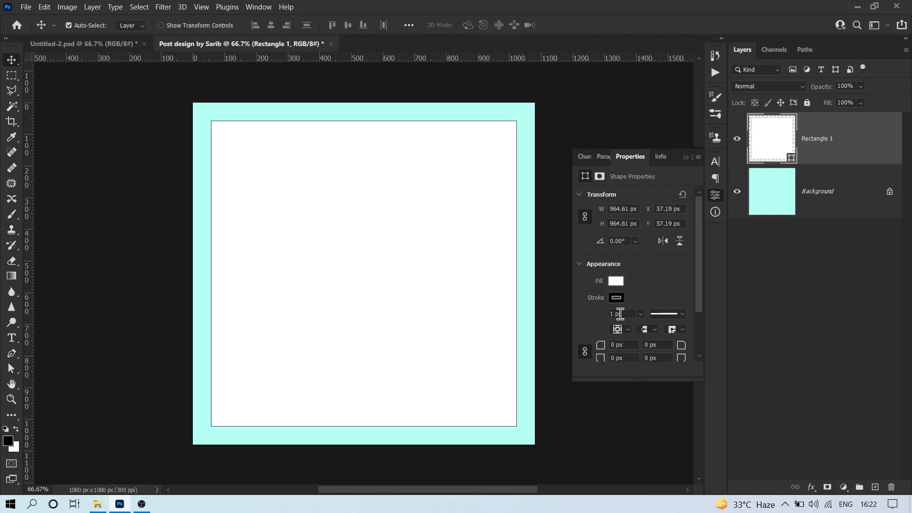
Remove the stroke from the white rectangle and deselect its layer
click(616, 298)
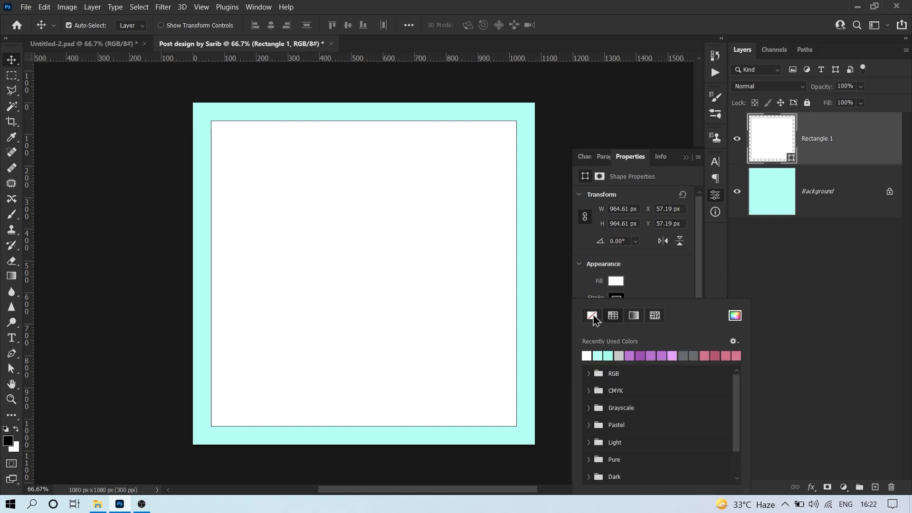
click(591, 317)
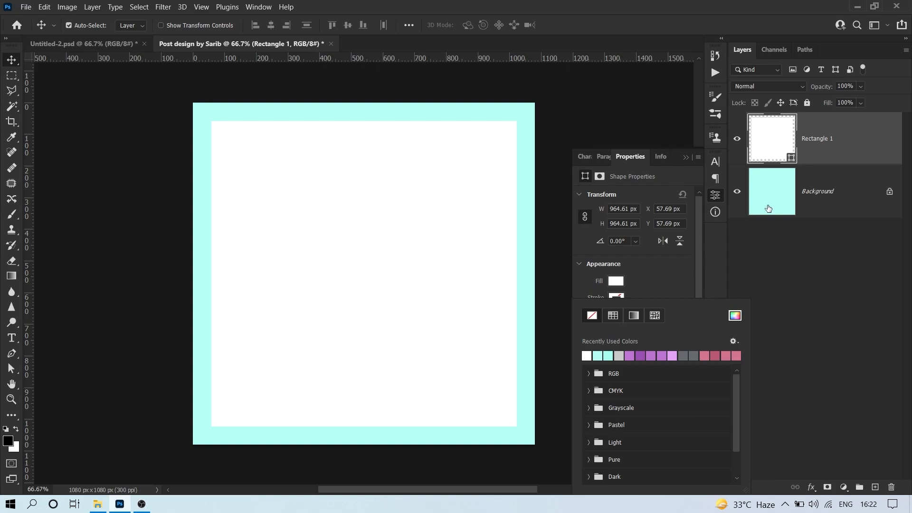
click(829, 190)
click(829, 190)
key(ctrl+0)
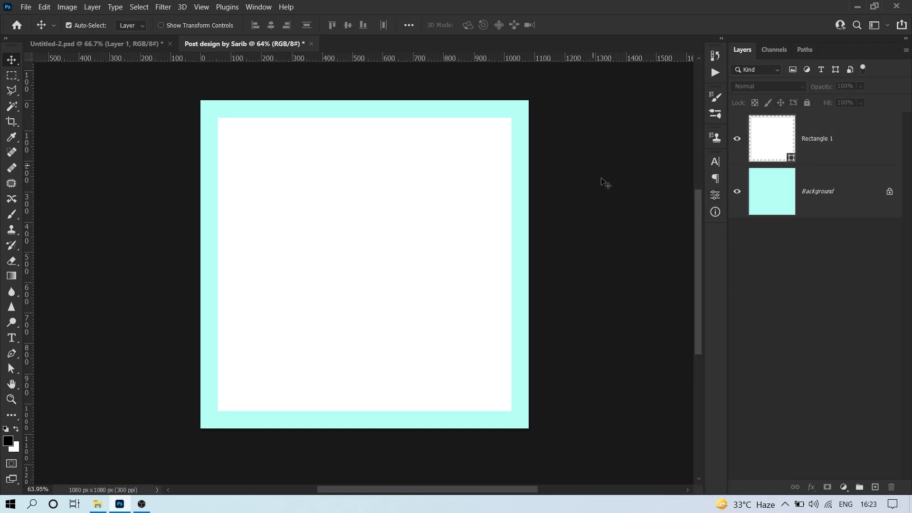
Open the shoe photo -1117Wx1400H-460624615-black-MODEL.jpg from the file browser as its own document
key(alt+Tab)
drag(313, 150, 506, 90)
key(alt+Tab)
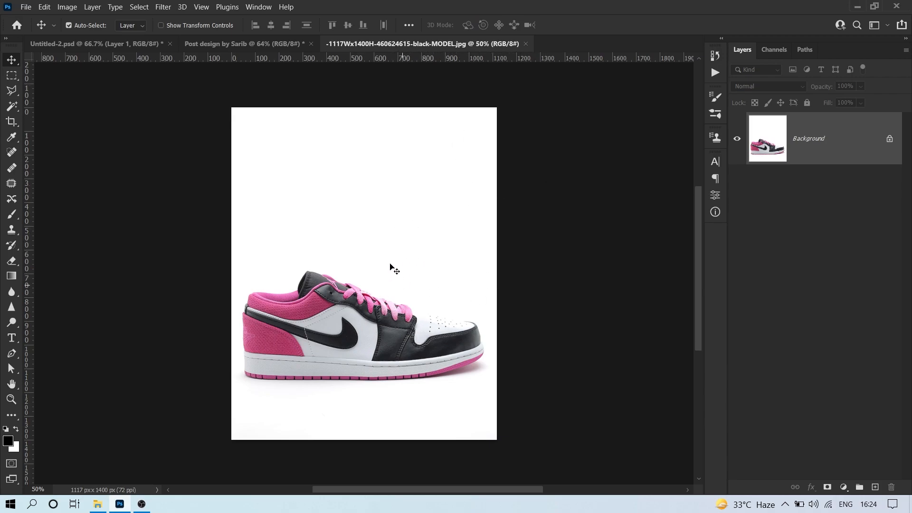
Select the shoe in the photo automatically with the Select Subject command
key(ctrl+0)
drag(411, 333, 356, 303)
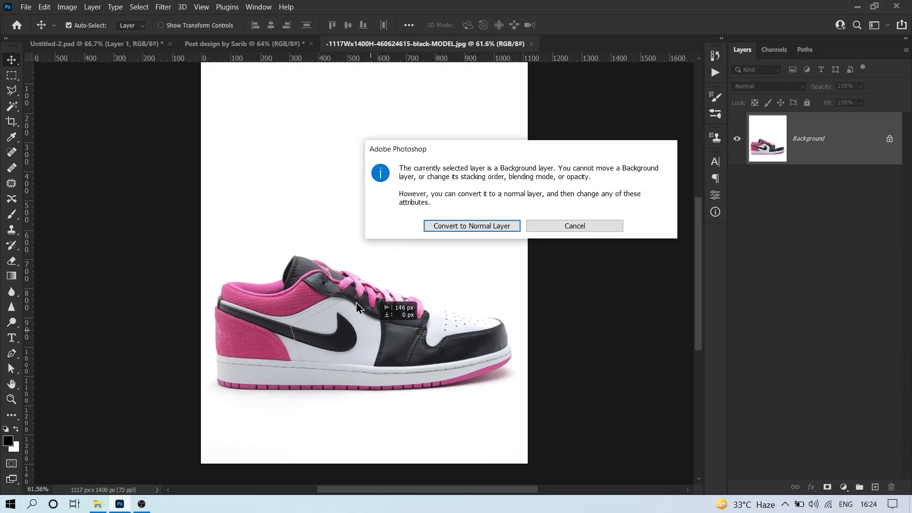
click(576, 226)
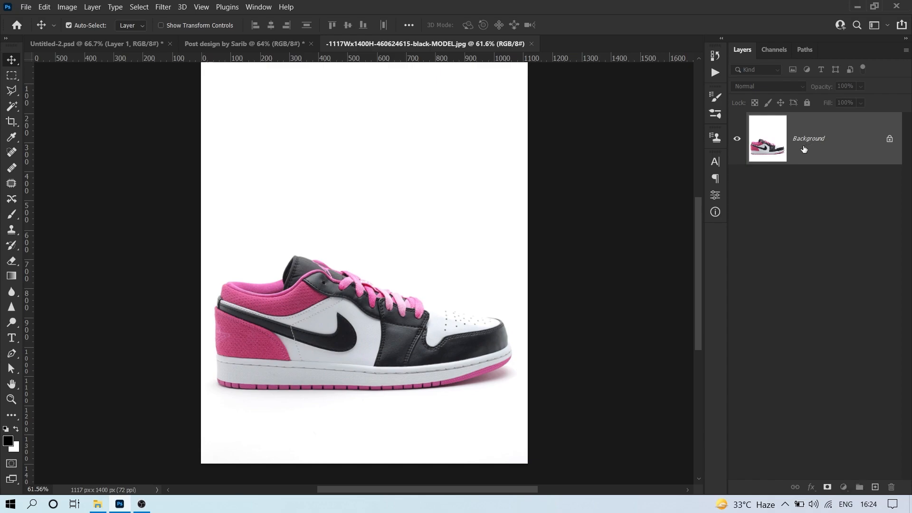
click(11, 106)
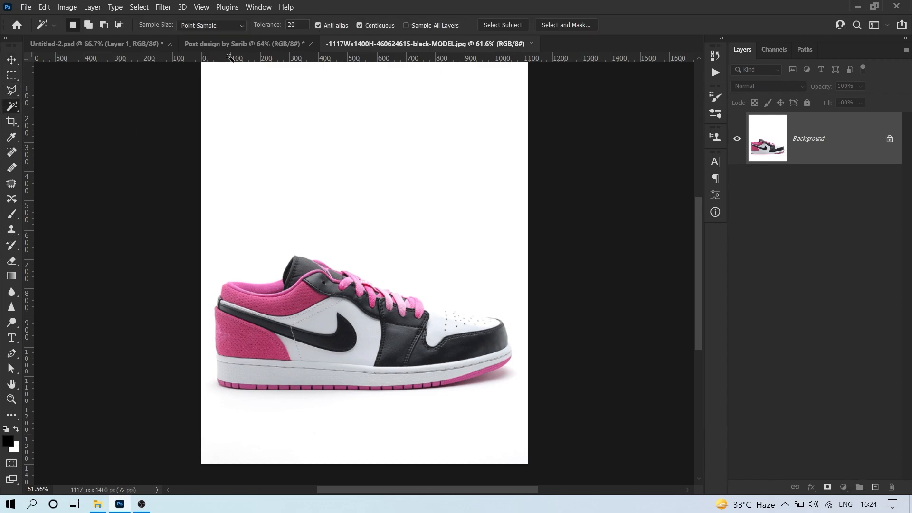
click(510, 26)
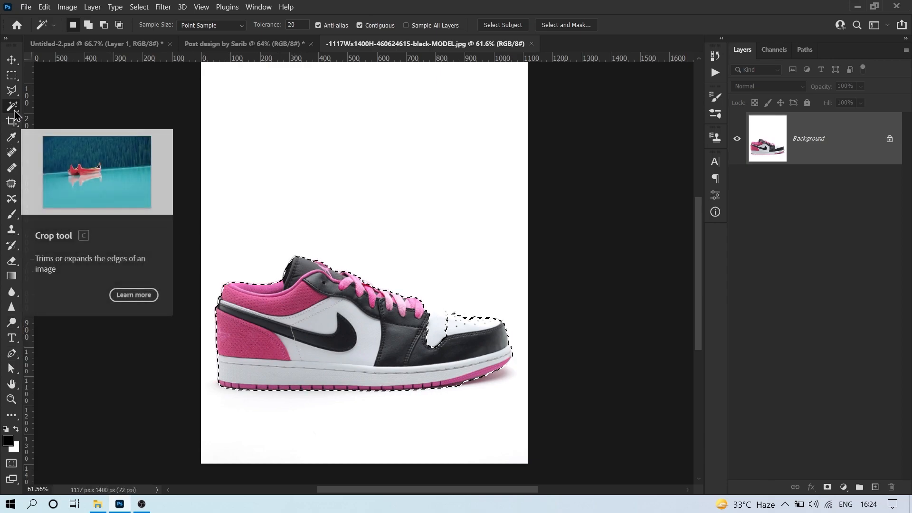
Add the area around the shoe's white toe to the selection with a rough Polygonal Lasso outline extending beyond the toe
key(ctrl+space)
drag(418, 356, 454, 354)
scroll(522, 333, down, 2)
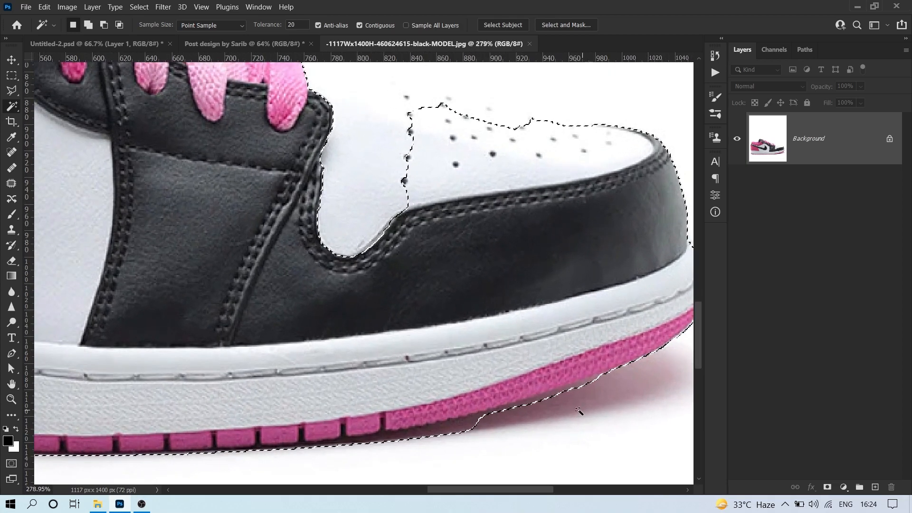
scroll(494, 264, up, 1)
scroll(494, 264, right, 1)
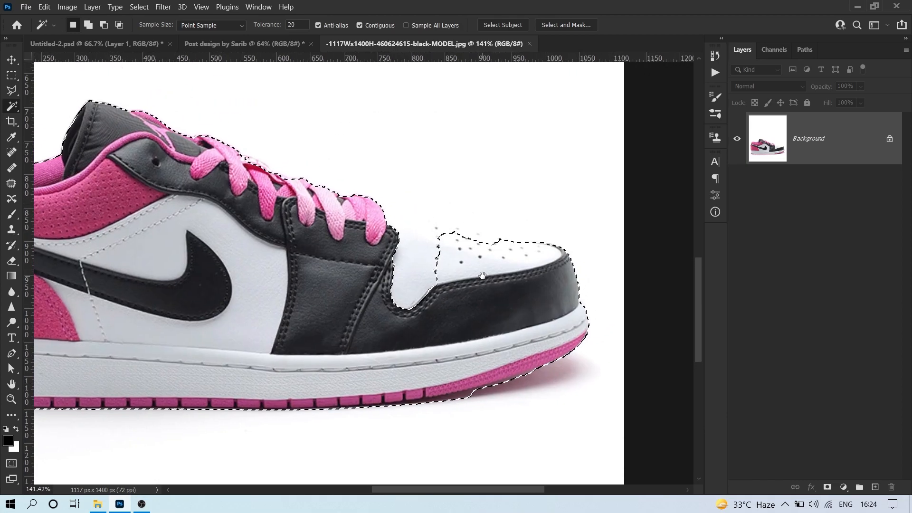
scroll(450, 302, right, 1)
click(12, 92)
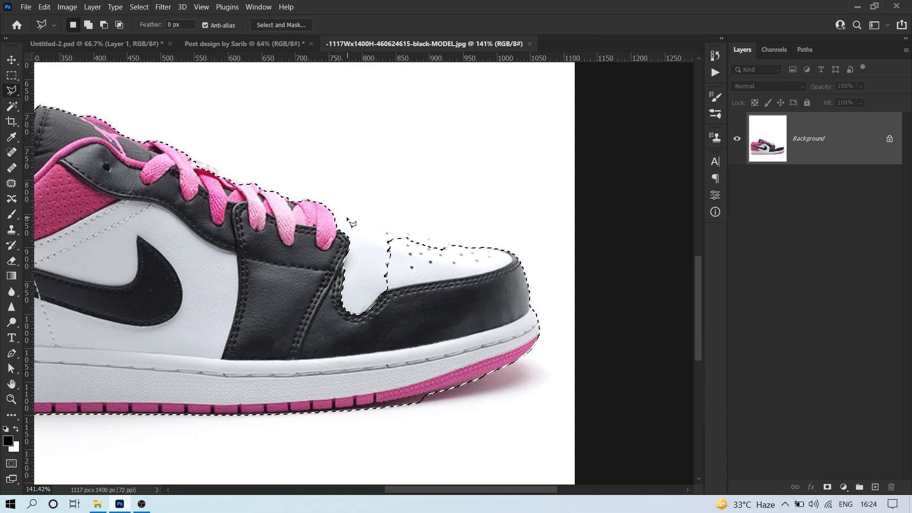
key(shift)
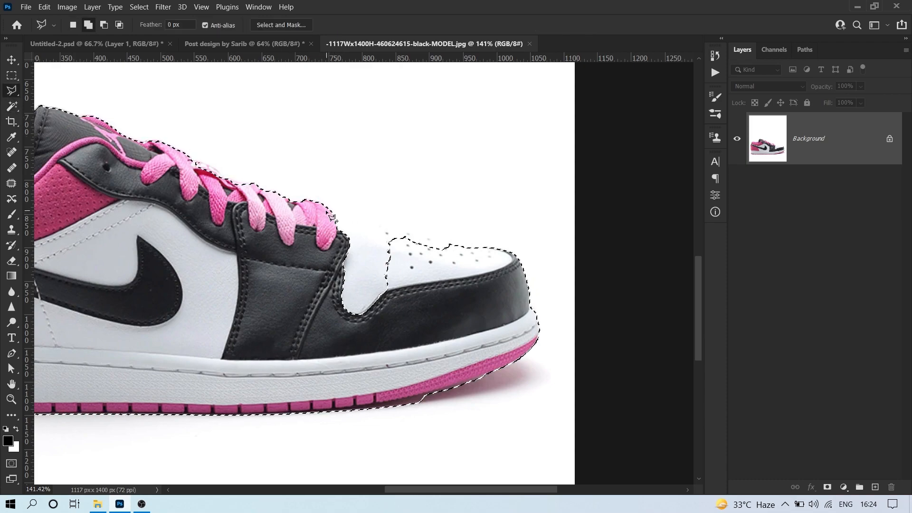
click(328, 208)
click(525, 168)
click(638, 295)
click(574, 442)
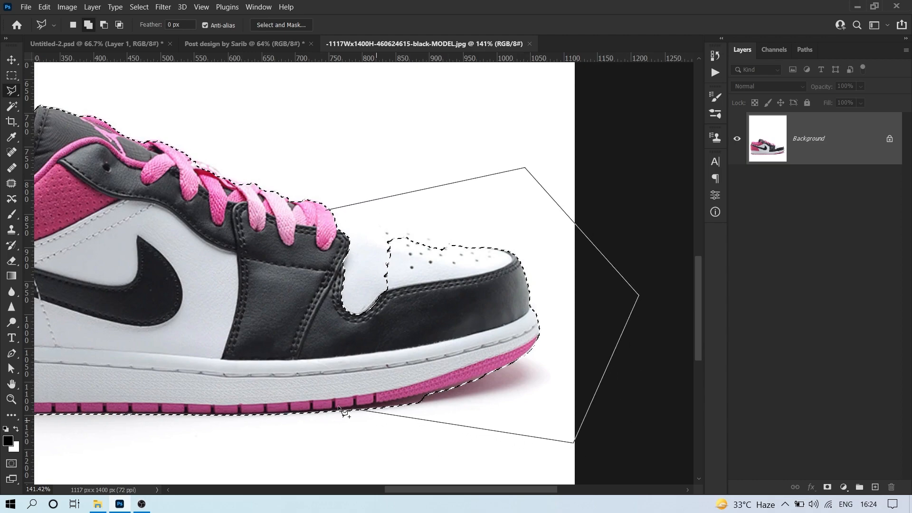
double_click(311, 413)
Copy the selected shoe to a new layer and delete the Background layer
drag(474, 198, 436, 210)
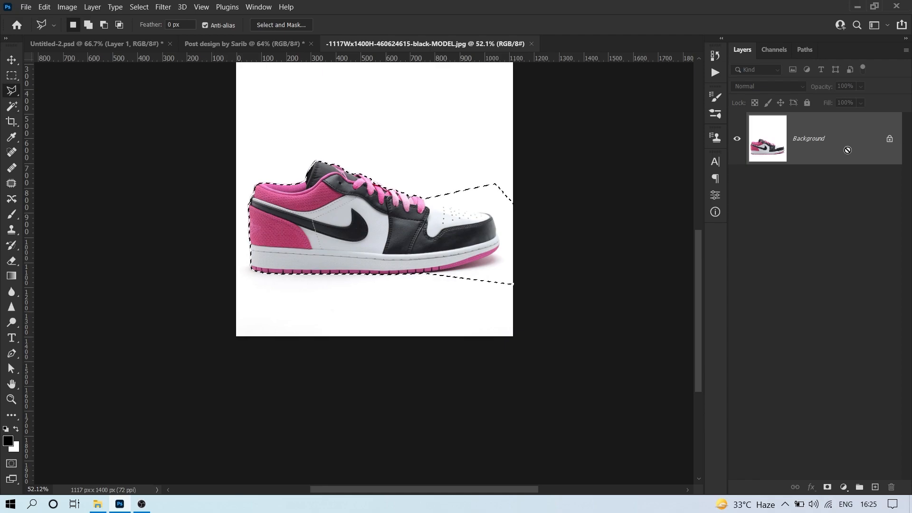
key(ctrl+j)
drag(849, 203, 891, 487)
Trace the shoe's upper white toe edge with the Pen tool in Path mode, curving from the black toe trim up to the laces
scroll(490, 207, up, 8)
click(12, 353)
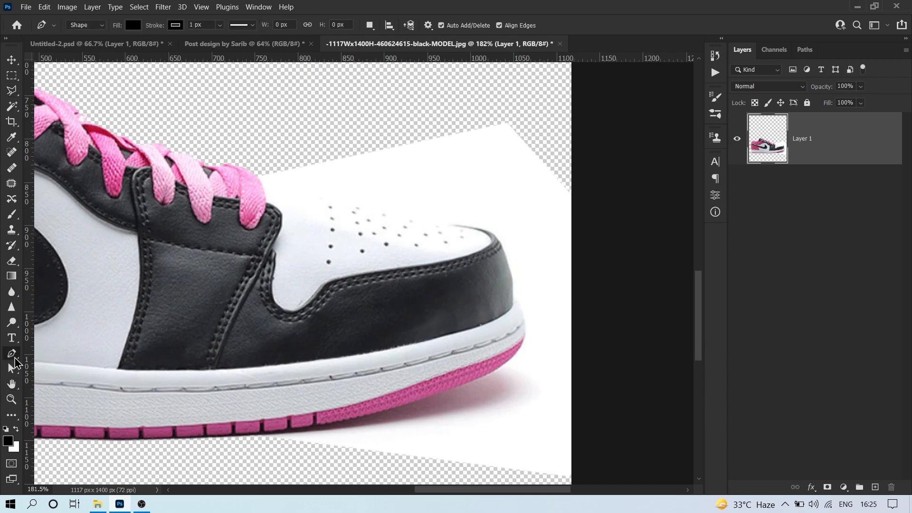
click(84, 25)
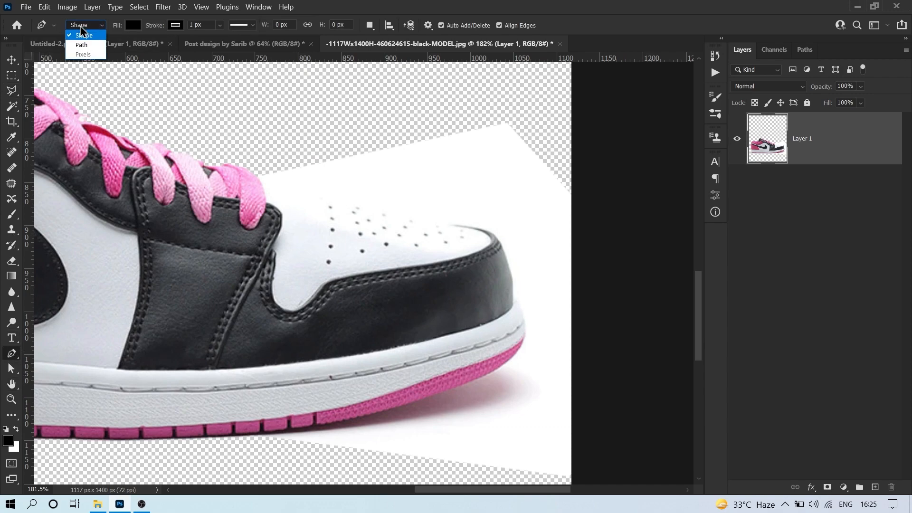
click(81, 45)
scroll(333, 243, up, 6)
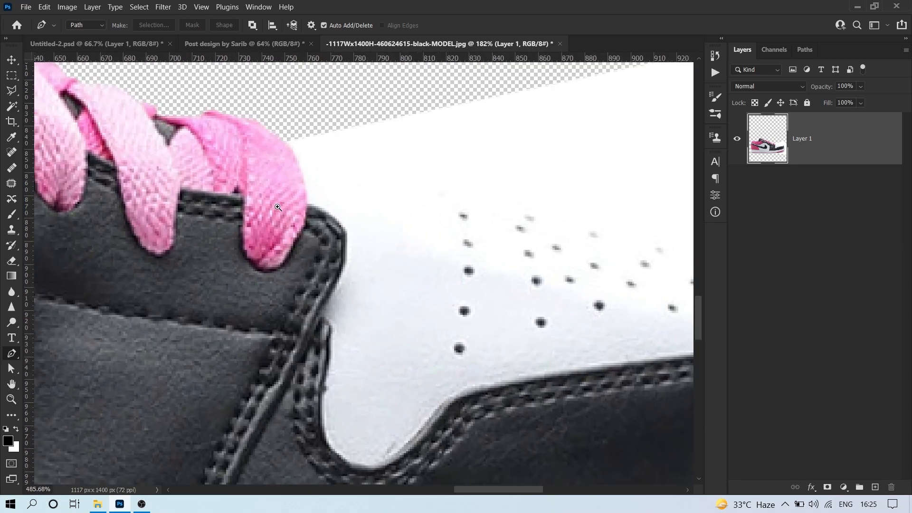
scroll(265, 164, down, 5)
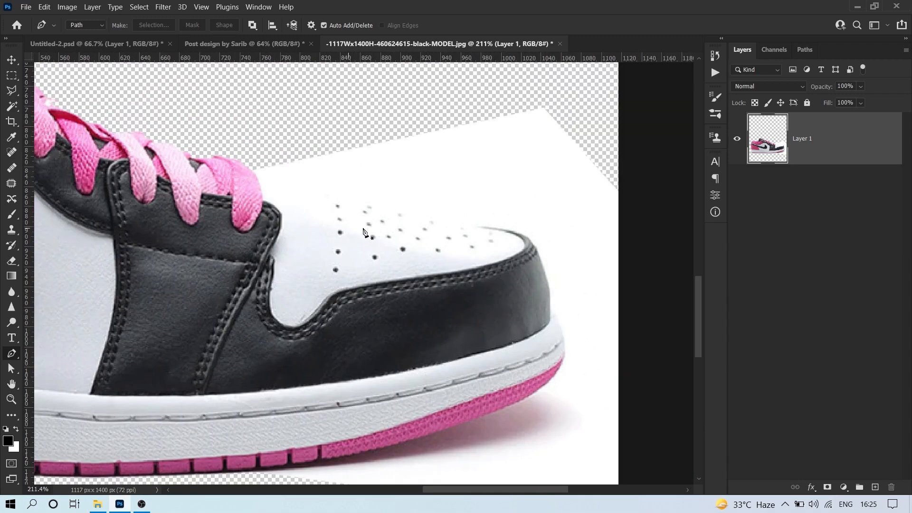
scroll(489, 216, up, 7)
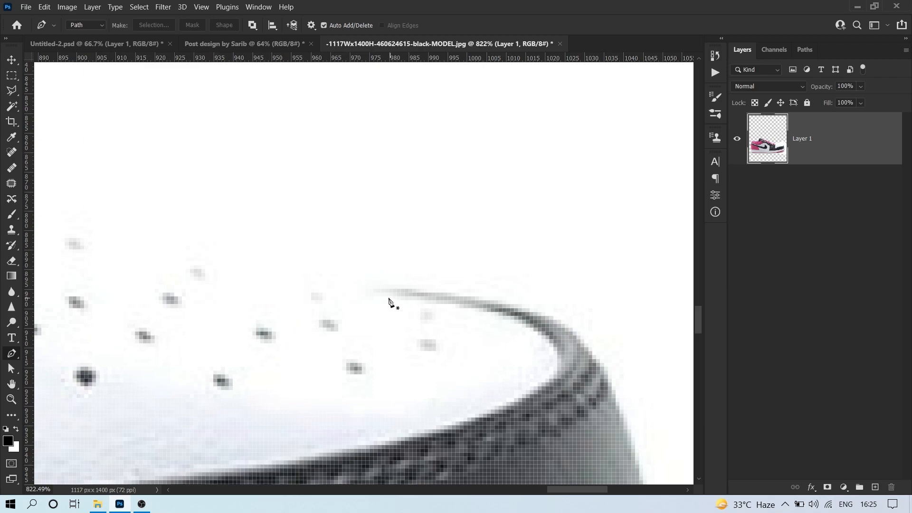
click(369, 292)
scroll(392, 286, down, 5)
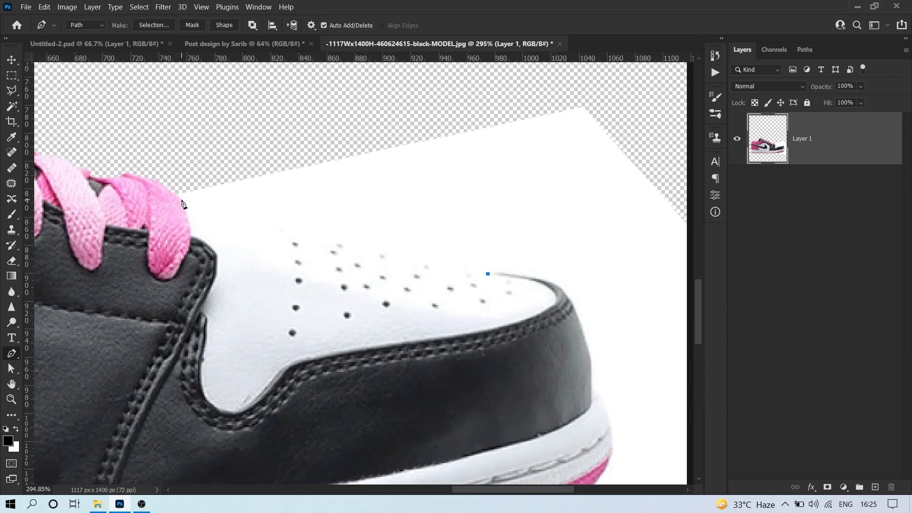
scroll(182, 205, left, 3)
drag(260, 200, 57, 162)
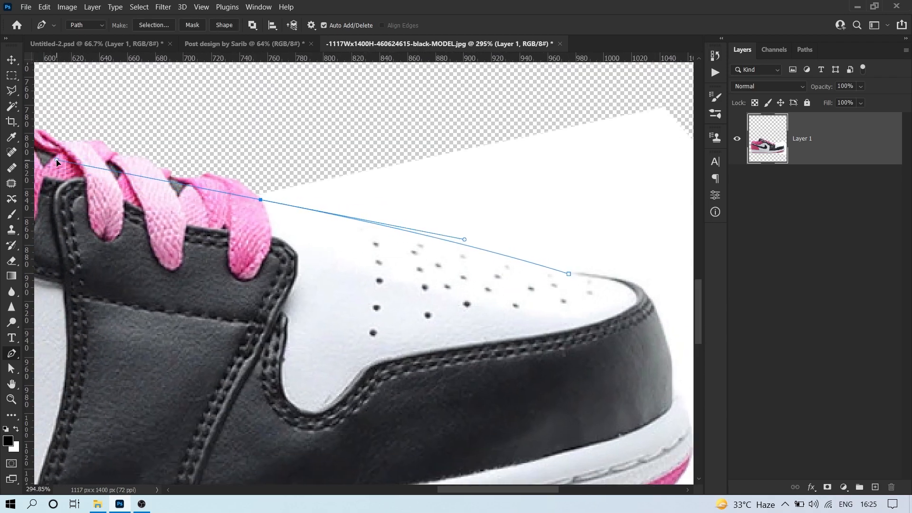
Extend the path around the leftover white area above the toe, beyond the canvas edge, and close it along the toe's front
drag(267, 201, 240, 167)
scroll(515, 95, down, 2)
drag(454, 260, 585, 225)
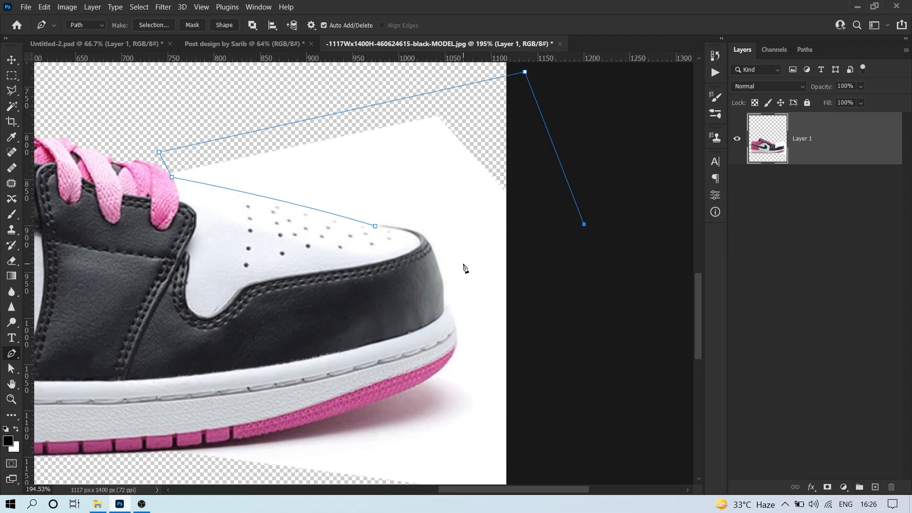
scroll(440, 238, up, 3)
drag(440, 230, 391, 210)
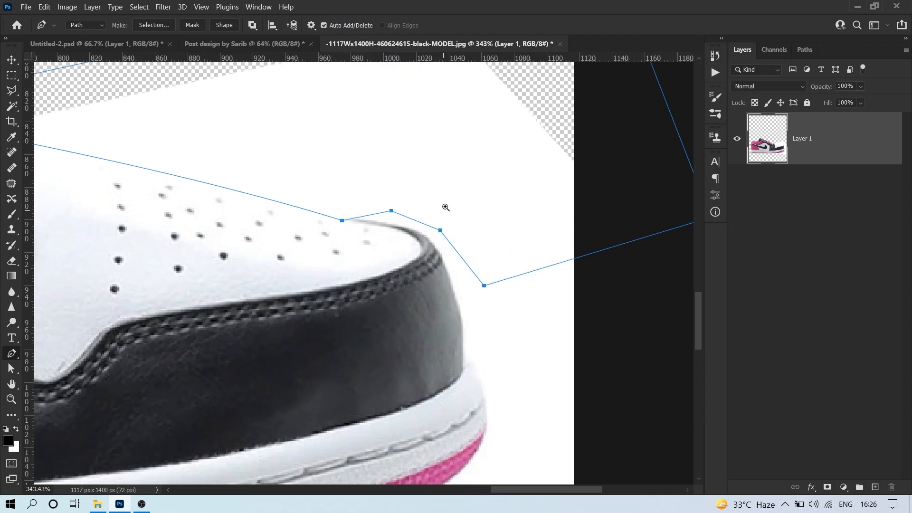
scroll(446, 207, down, 4)
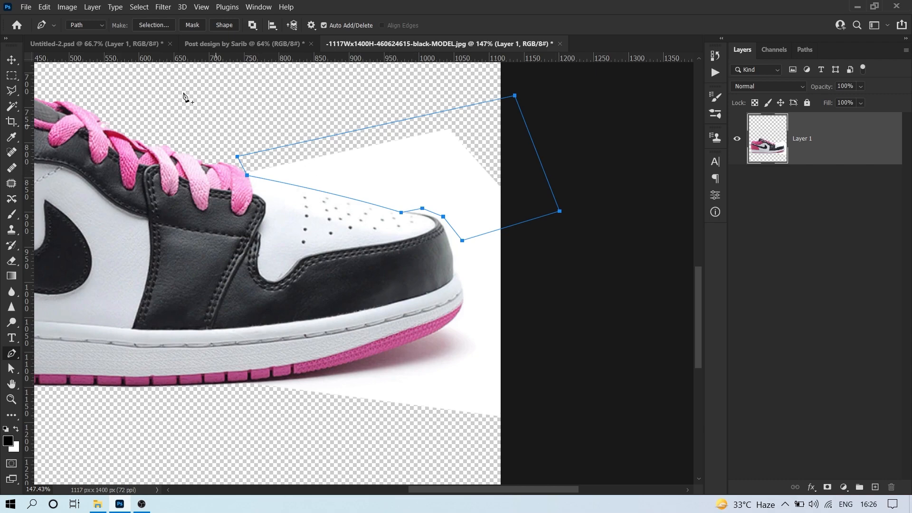
Turn the path into a selection, delete the white area above the toe from Layer 1, and deselect
click(154, 25)
click(515, 129)
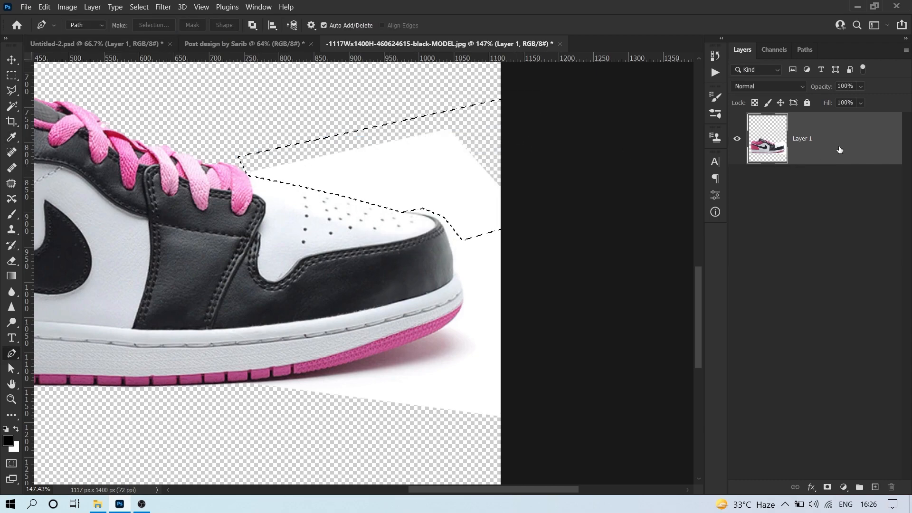
key(Delete)
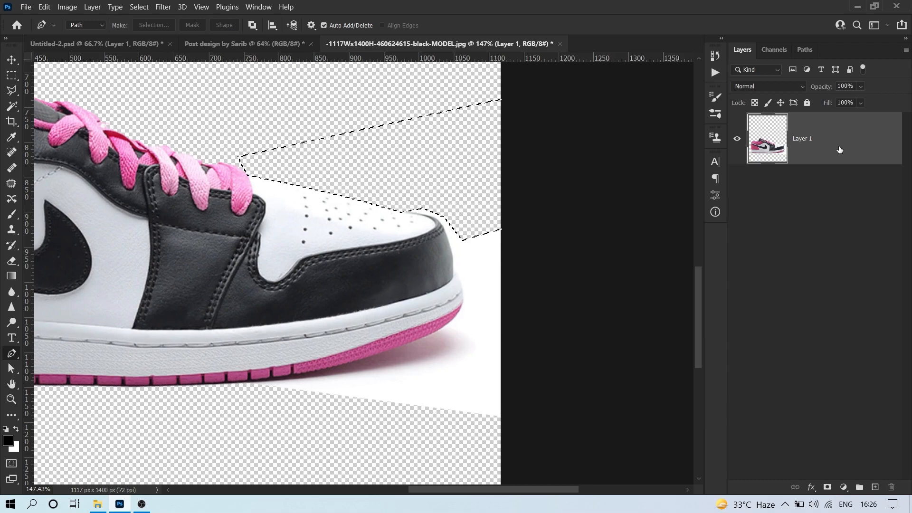
key(ctrl+d)
Select the shoe on Layer 1 automatically with the Select Subject command
scroll(444, 243, up, 5)
scroll(291, 187, right, 3)
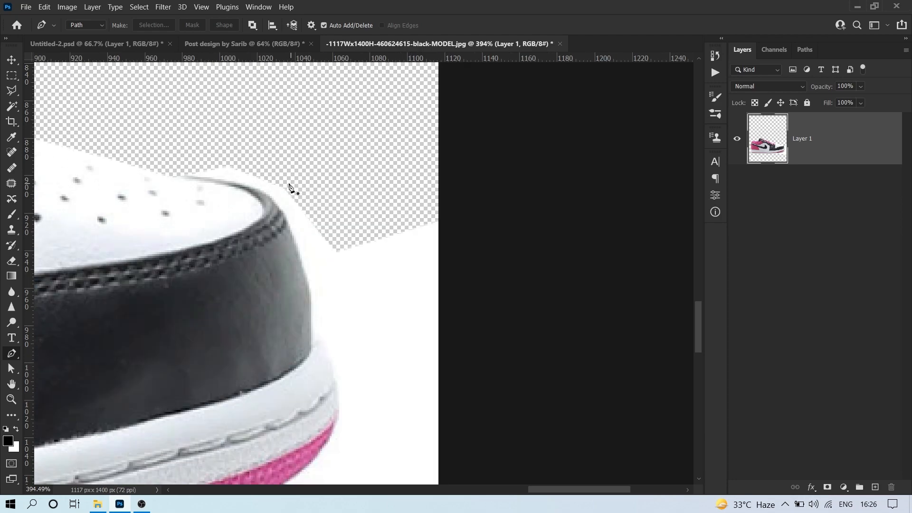
scroll(240, 180, down, 3)
click(17, 105)
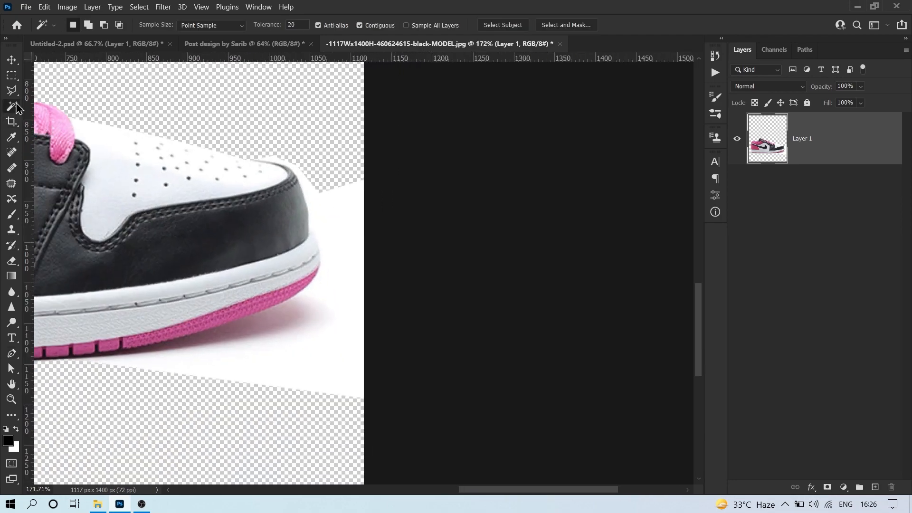
click(504, 25)
scroll(324, 153, left, 5)
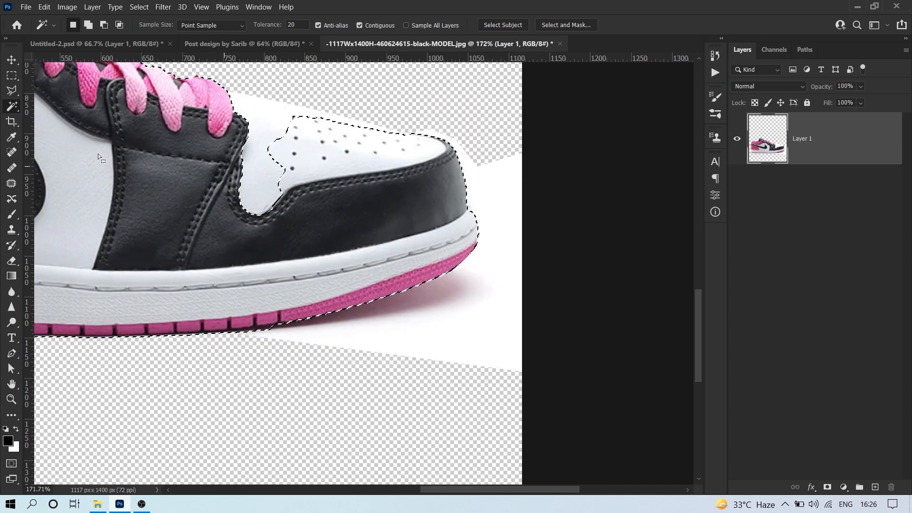
Limit the selection to the shoe's front toe section by intersecting it with a Polygonal Lasso outline
click(12, 91)
click(119, 24)
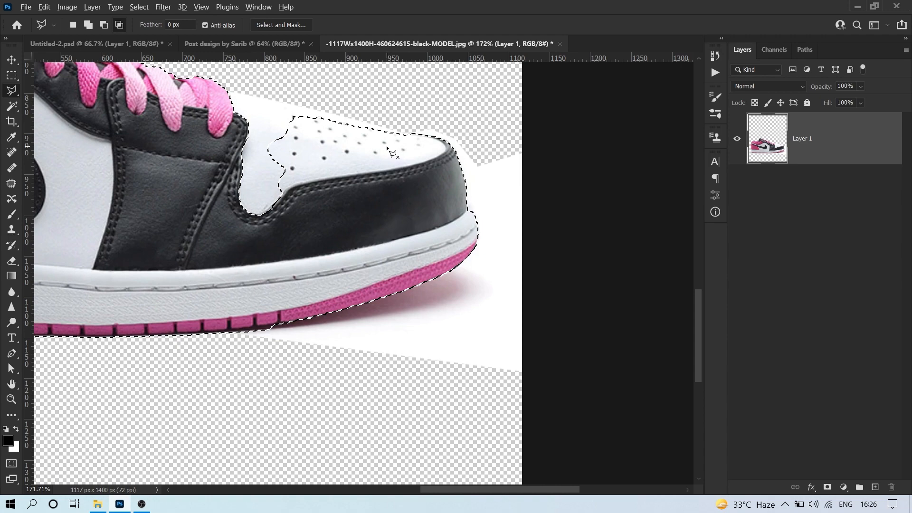
mouse_move(416, 142)
mouse_down()
mouse_move(411, 108)
mouse_move(562, 105)
mouse_move(595, 325)
mouse_move(585, 429)
mouse_move(328, 417)
mouse_move(266, 392)
mouse_move(224, 340)
mouse_move(226, 356)
mouse_move(238, 336)
mouse_up()
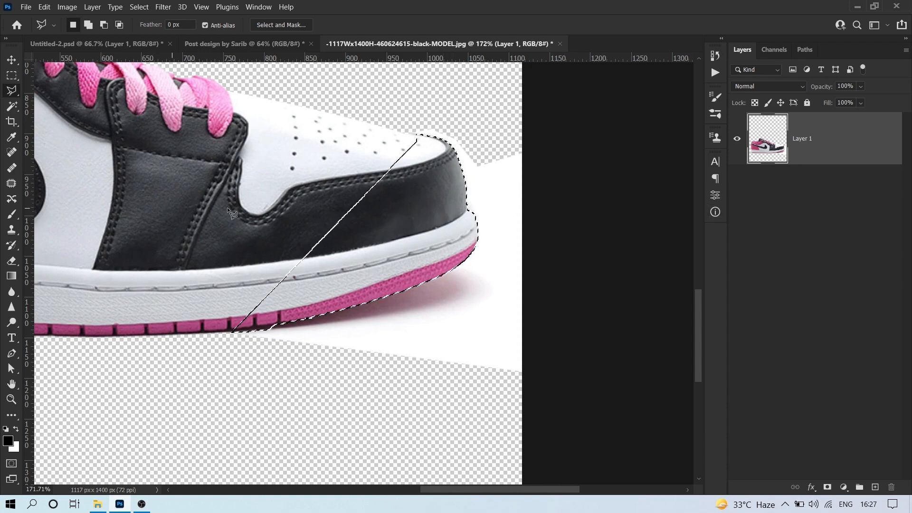
Switch to the Eraser tool and enlarge its brush to 76 px
key(e)
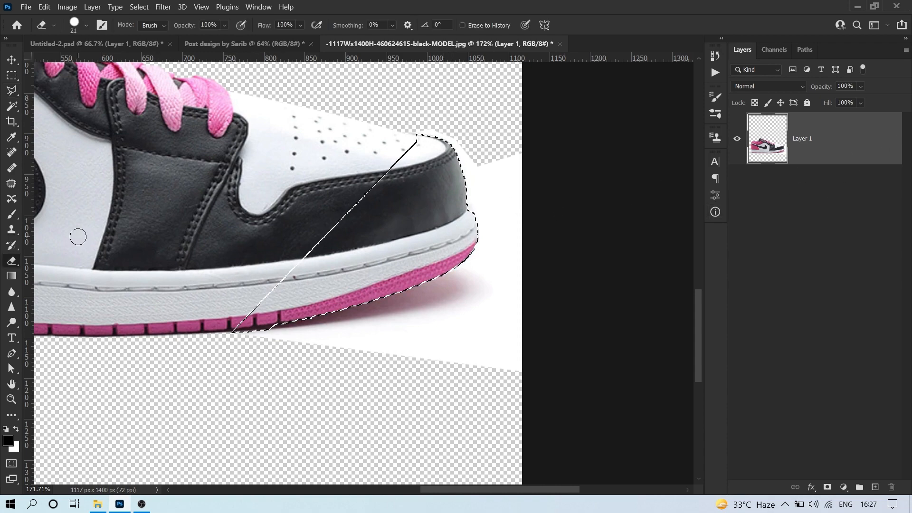
right_click(20, 264)
click(61, 260)
alt+right_click(480, 151)
mouse_move(479, 148)
mouse_down()
mouse_move(500, 144)
mouse_move(393, 181)
mouse_up()
mouse_move(328, 182)
mouse_down()
mouse_move(360, 188)
mouse_move(284, 300)
mouse_move(342, 257)
mouse_move(282, 301)
mouse_move(277, 321)
mouse_move(292, 332)
mouse_up()
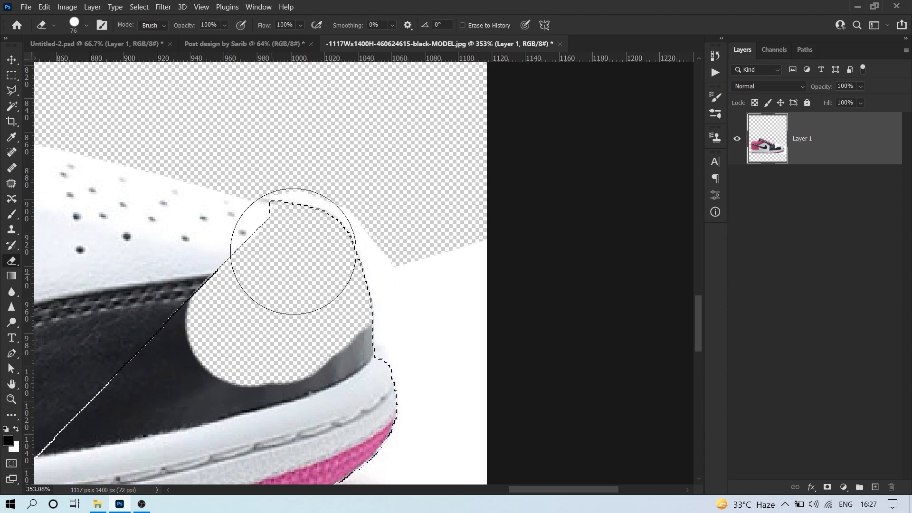
key(ctrl+z)
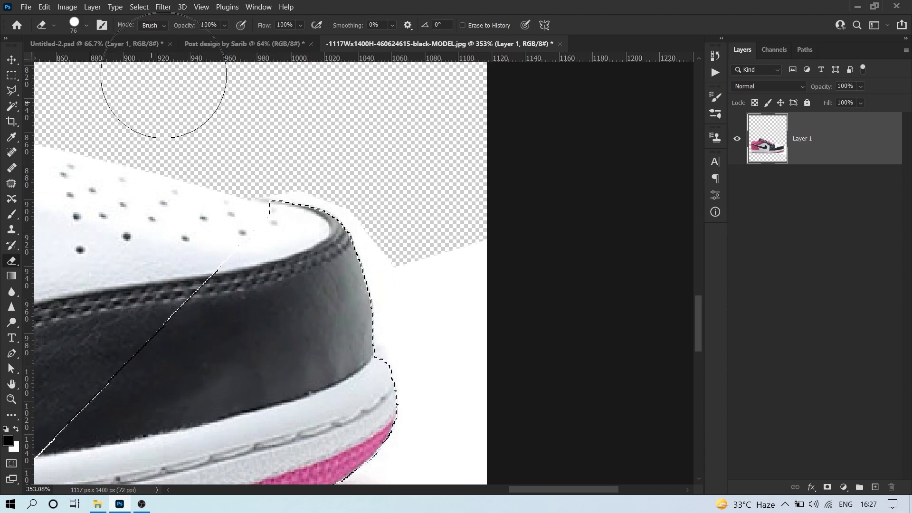
Invert the selection and erase the leftover white background and shadow around the toe and under the front sole
click(141, 7)
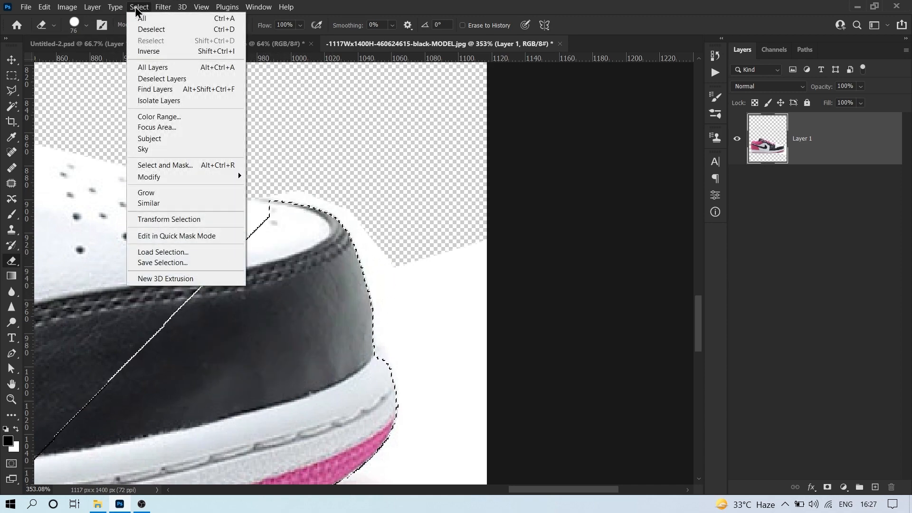
click(177, 54)
drag(384, 326, 391, 321)
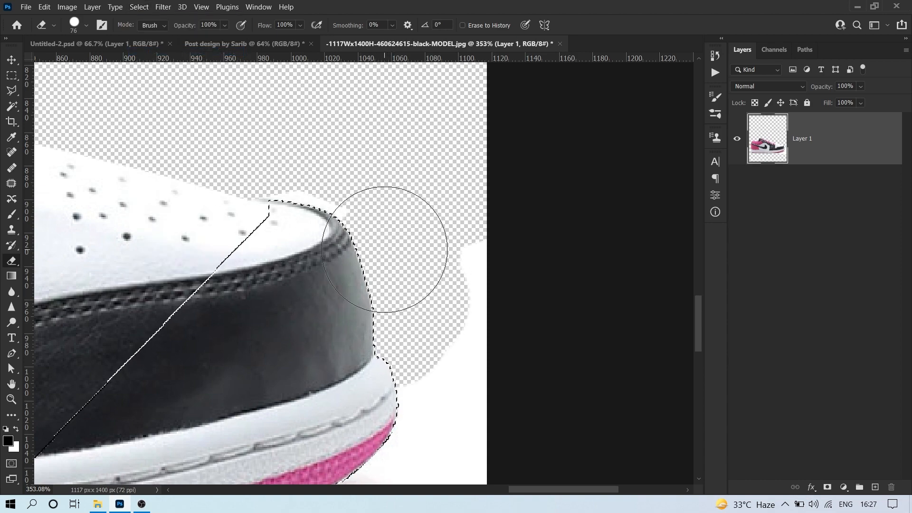
scroll(453, 210, down, 2)
mouse_move(511, 171)
mouse_down()
mouse_move(418, 301)
mouse_move(431, 239)
mouse_move(374, 343)
mouse_move(242, 371)
mouse_move(176, 397)
mouse_move(400, 403)
mouse_move(595, 294)
mouse_move(482, 319)
mouse_up()
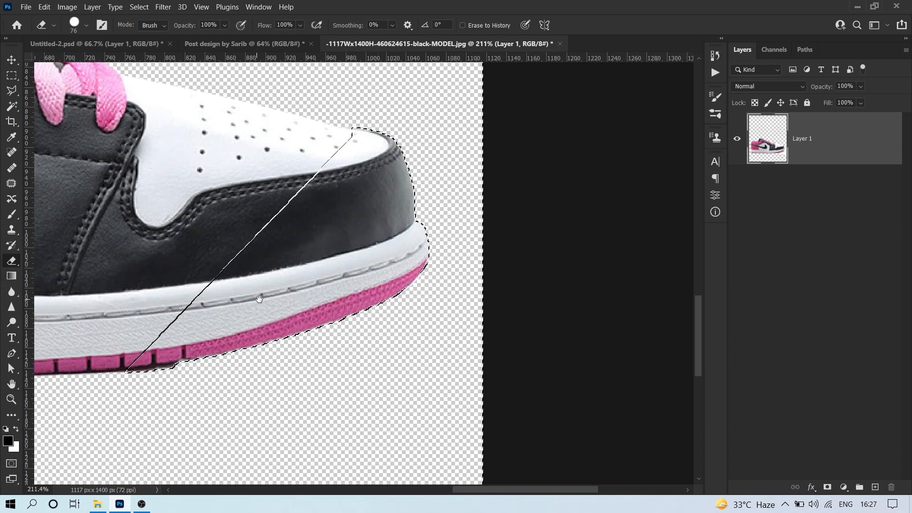
drag(301, 388, 422, 358)
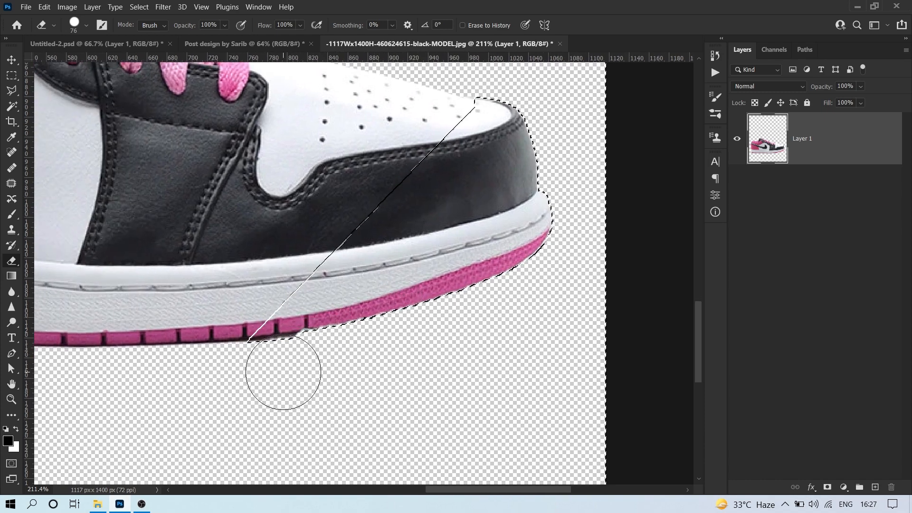
Deselect and erase the dark shadow fringe along the underside of the pink sole near the toe
click(139, 7)
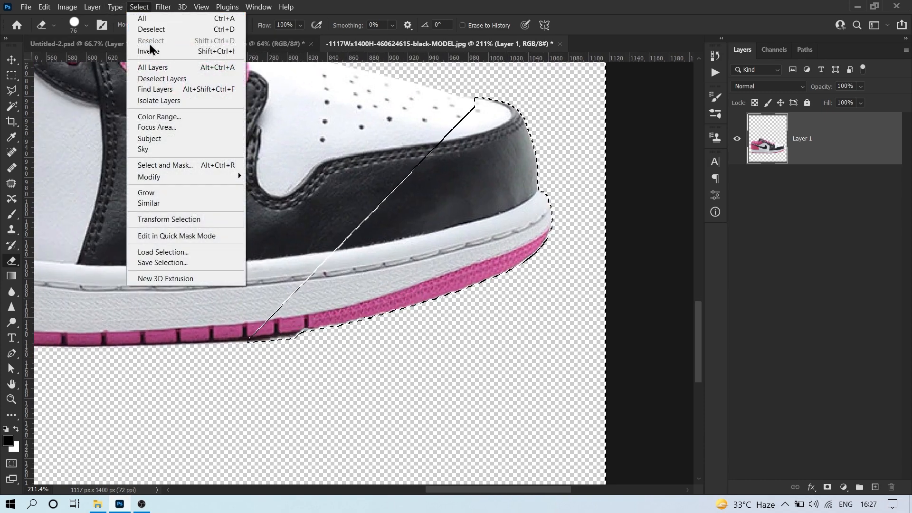
click(152, 27)
scroll(419, 290, up, 5)
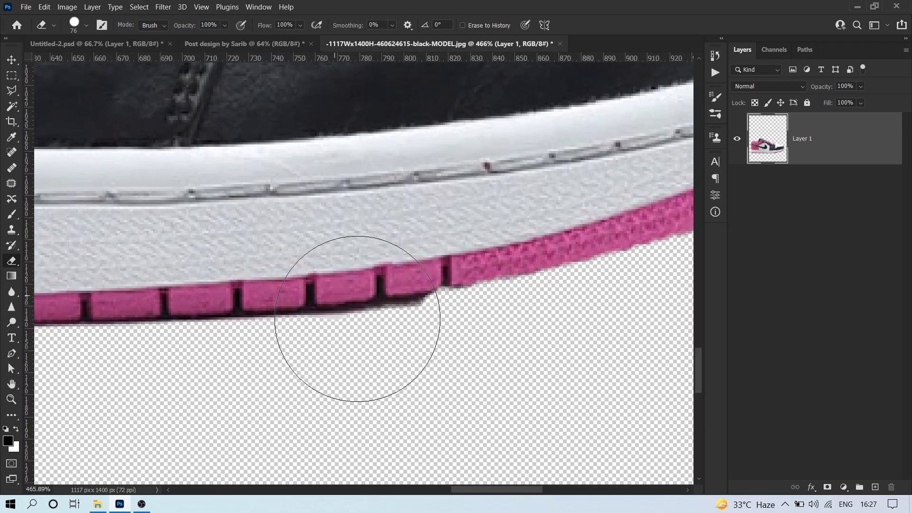
drag(414, 286, 512, 234)
scroll(515, 240, down, 3)
scroll(517, 247, up, 4)
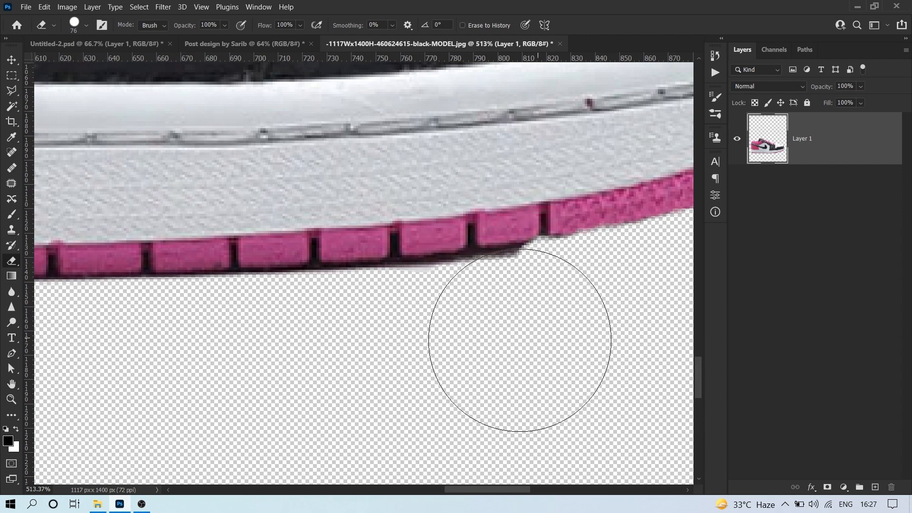
click(540, 332)
mouse_move(539, 332)
mouse_down()
mouse_move(452, 356)
mouse_move(529, 336)
mouse_move(350, 361)
mouse_up()
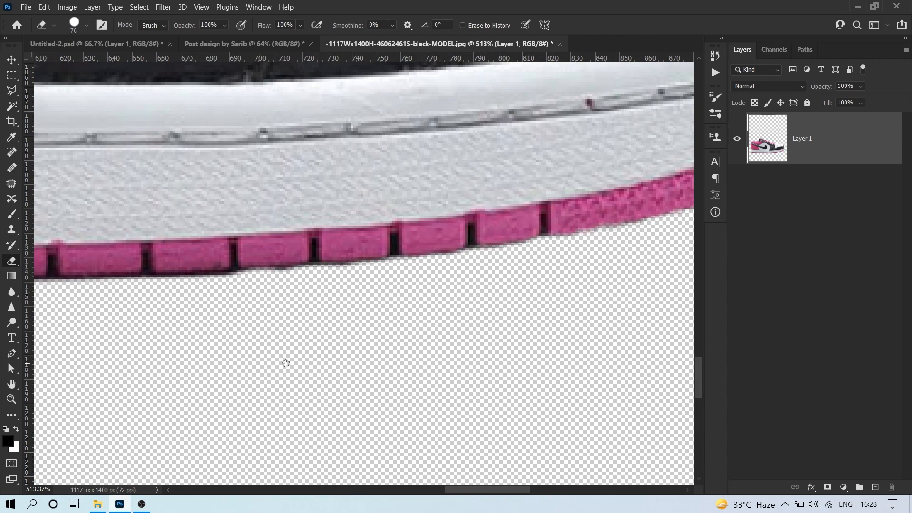
Move the cut-out shoe into the aqua-bordered post design document and convert its layer to a Smart Object
scroll(428, 346, down, 1)
scroll(518, 298, down, 15)
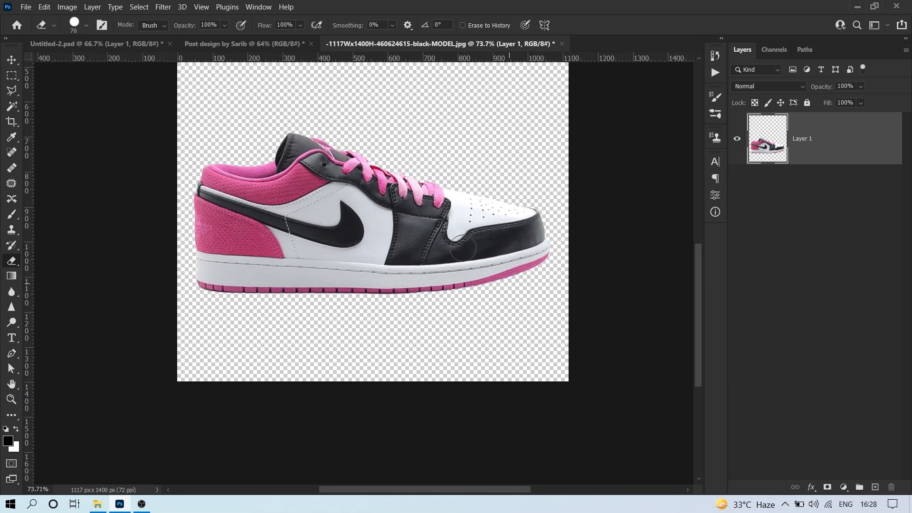
scroll(413, 231, down, 4)
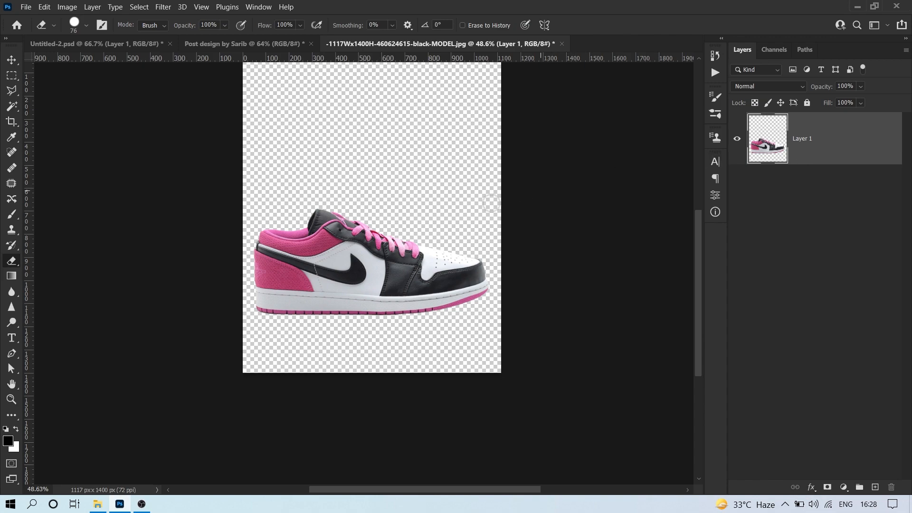
key(v)
mouse_move(346, 264)
mouse_down()
mouse_move(294, 200)
mouse_move(225, 69)
mouse_move(224, 45)
mouse_move(294, 195)
mouse_move(360, 261)
mouse_up()
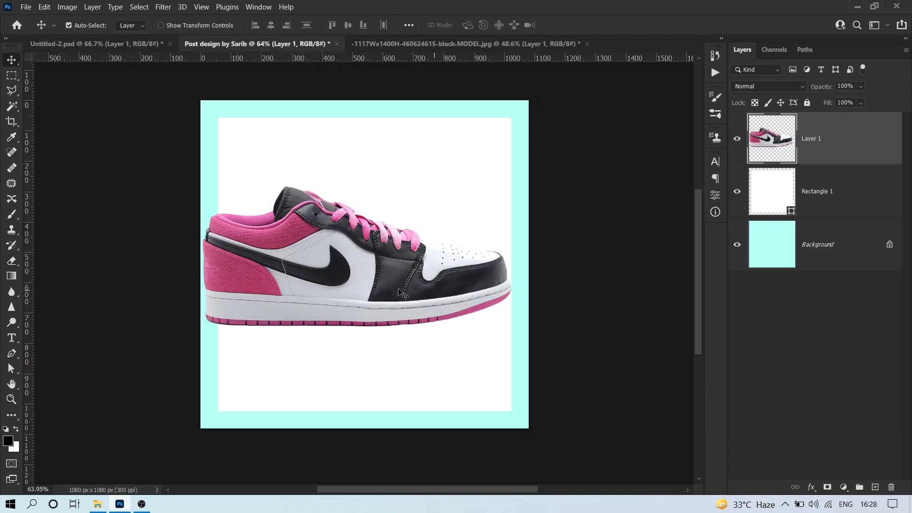
right_click(861, 135)
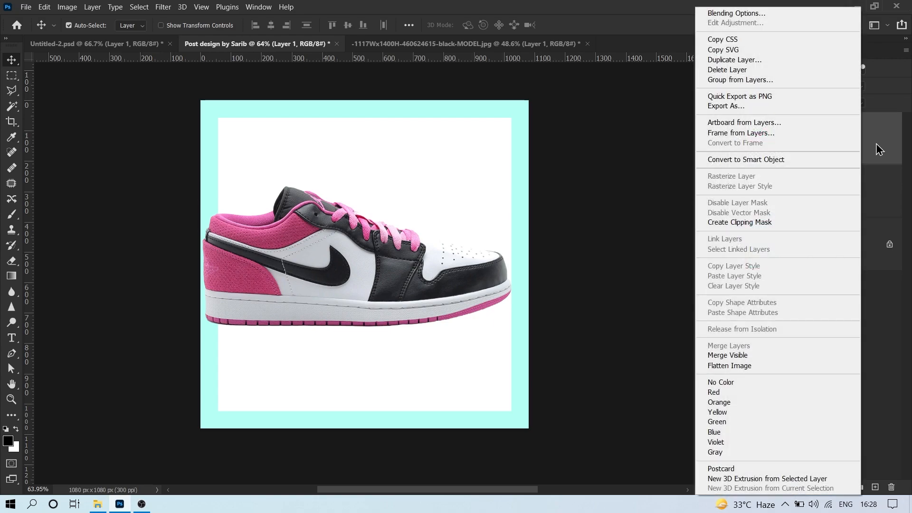
click(748, 162)
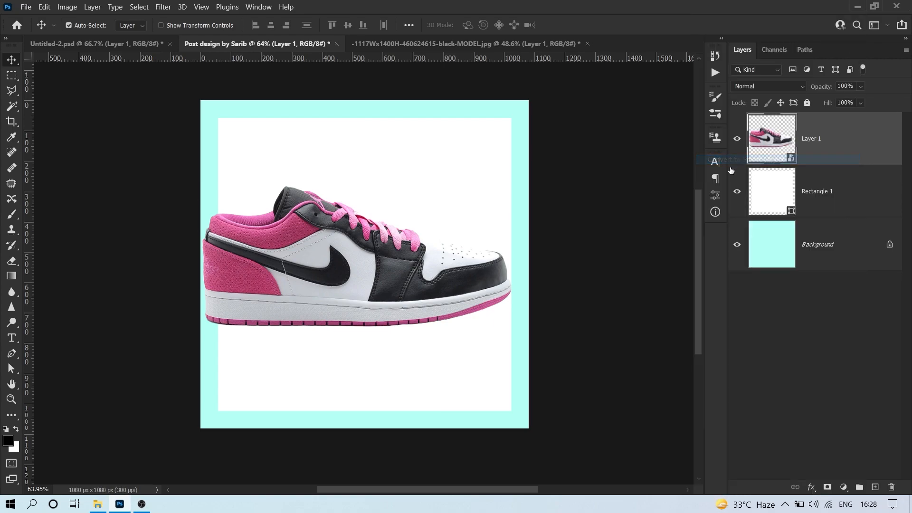
Scale the cut-out shoe down to about 60% and rotate it about 16° clockwise
key(ctrl+t)
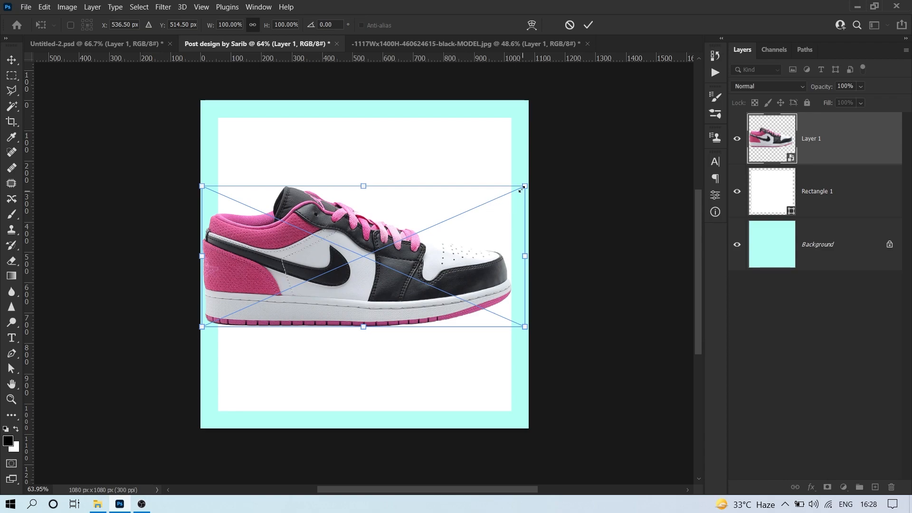
drag(521, 181, 503, 240)
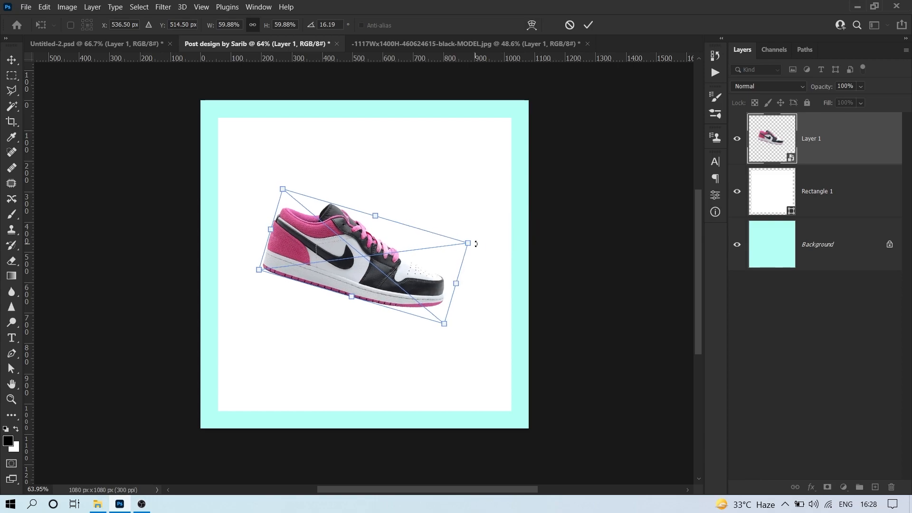
key(Return)
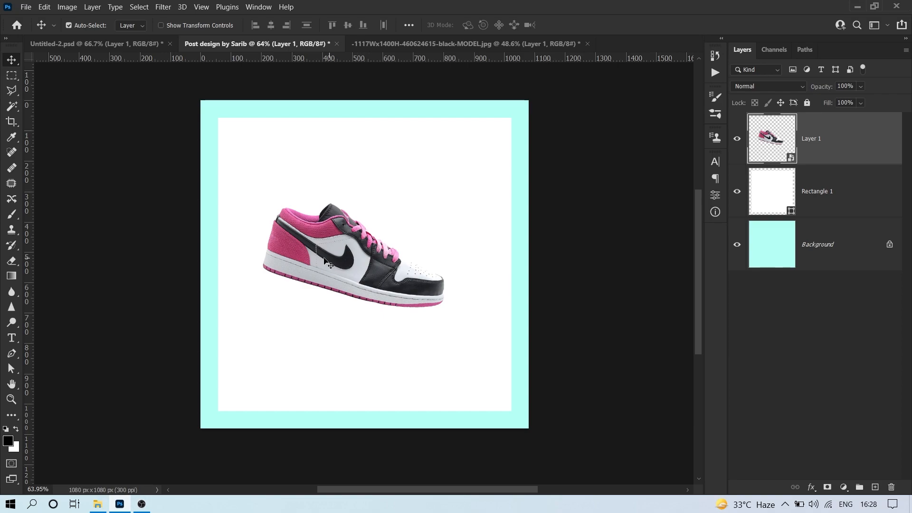
Add a Brightness/Contrast adjustment clipped to the shoe with brightness 27 and contrast -28, and move the shoe slightly upward
click(843, 488)
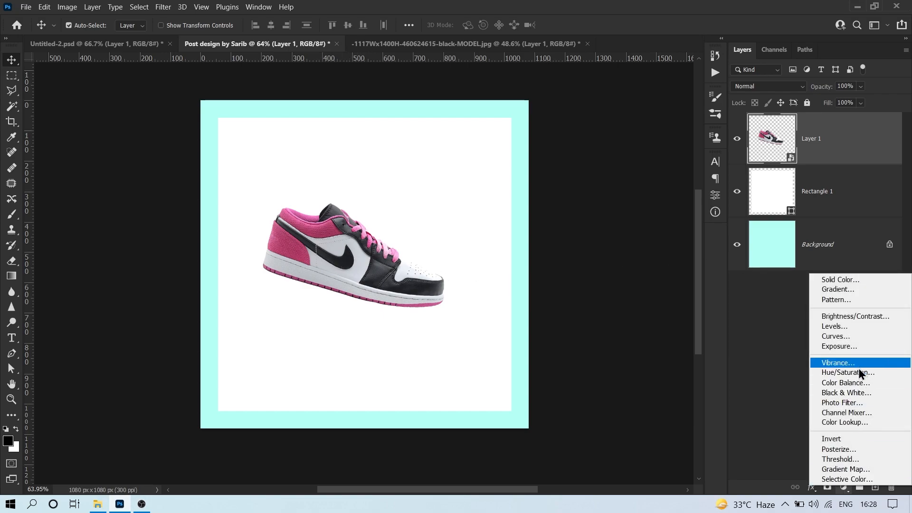
click(868, 315)
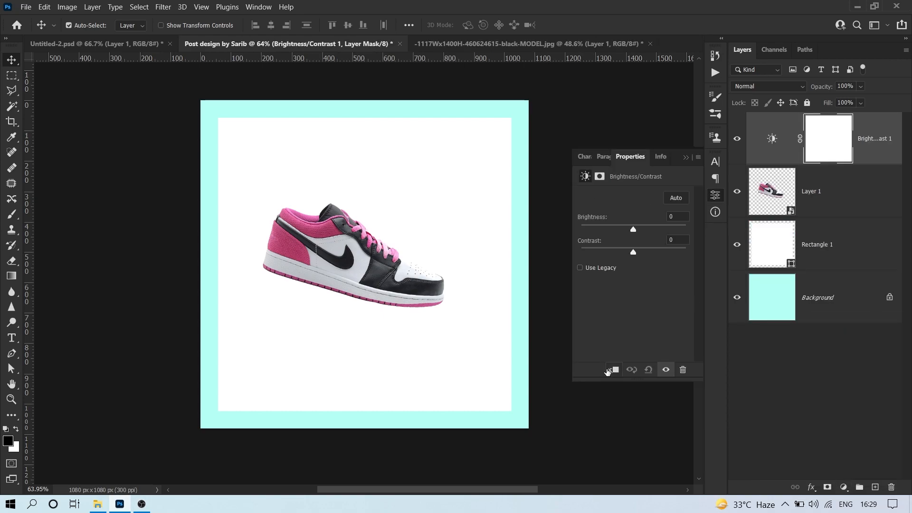
click(613, 370)
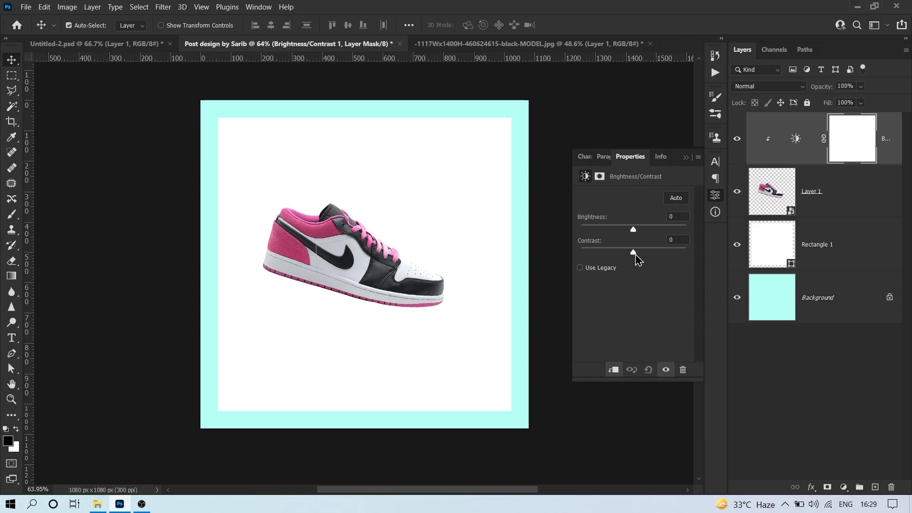
drag(635, 252, 602, 277)
drag(635, 232, 644, 233)
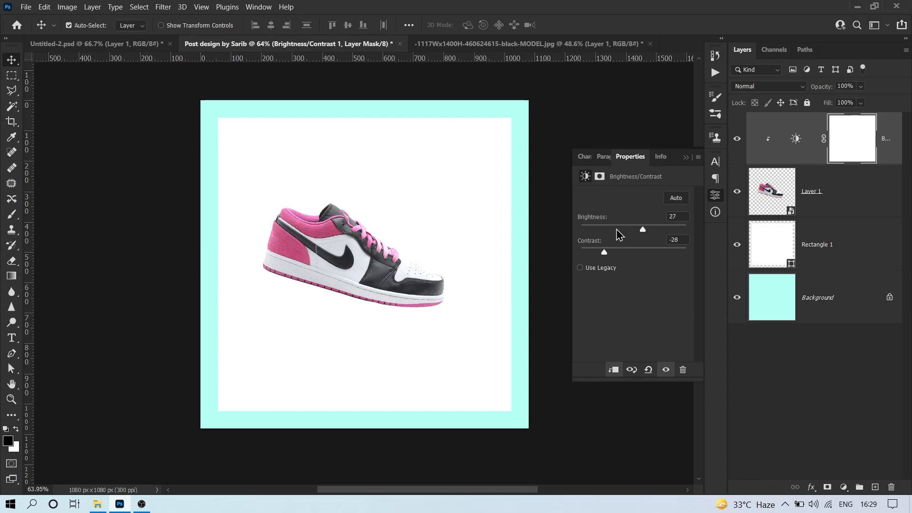
click(686, 157)
drag(352, 247, 358, 229)
click(547, 184)
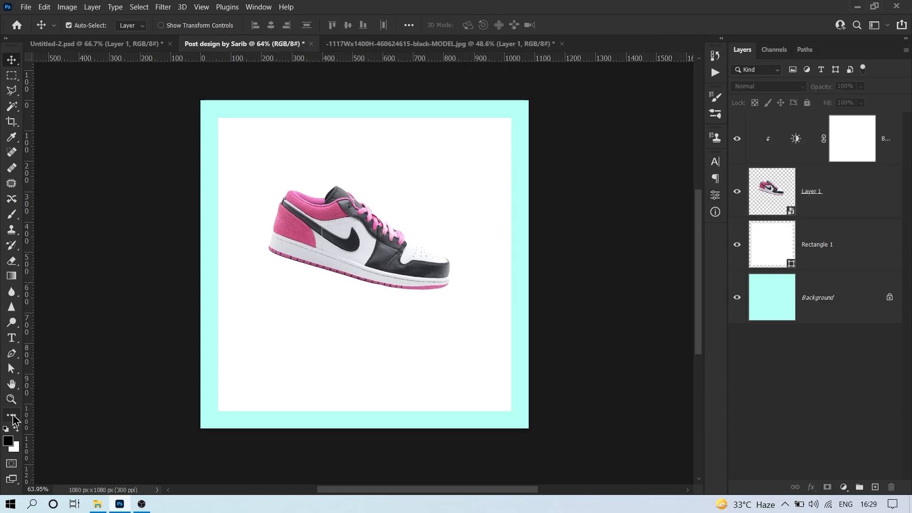
Draw a circle about 628 px in diameter over the shoe with the Ellipse tool
click(11, 415)
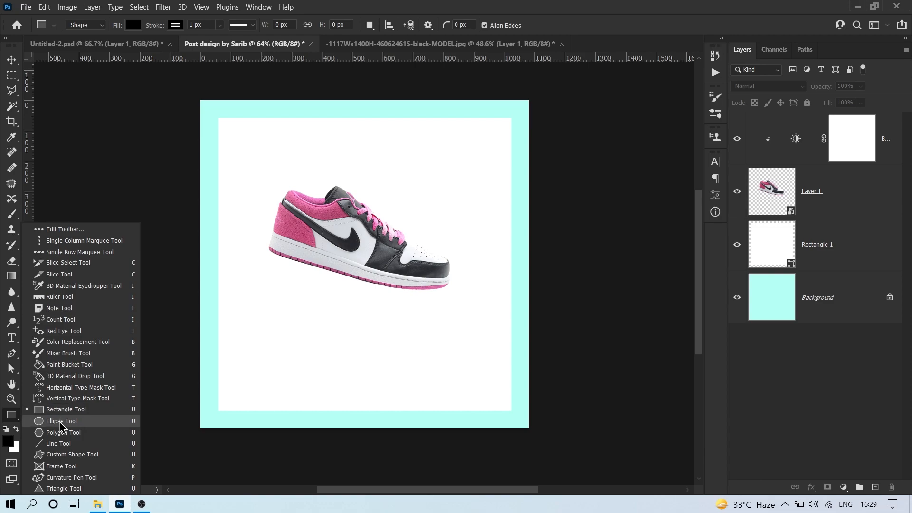
click(61, 422)
drag(295, 163, 487, 368)
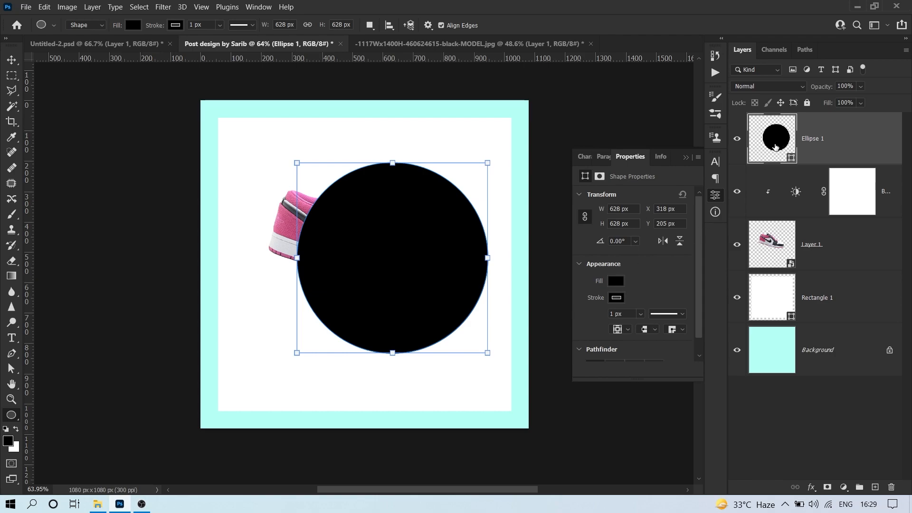
Fill the circle with the aqua sampled from the border and remove its stroke
double_click(775, 146)
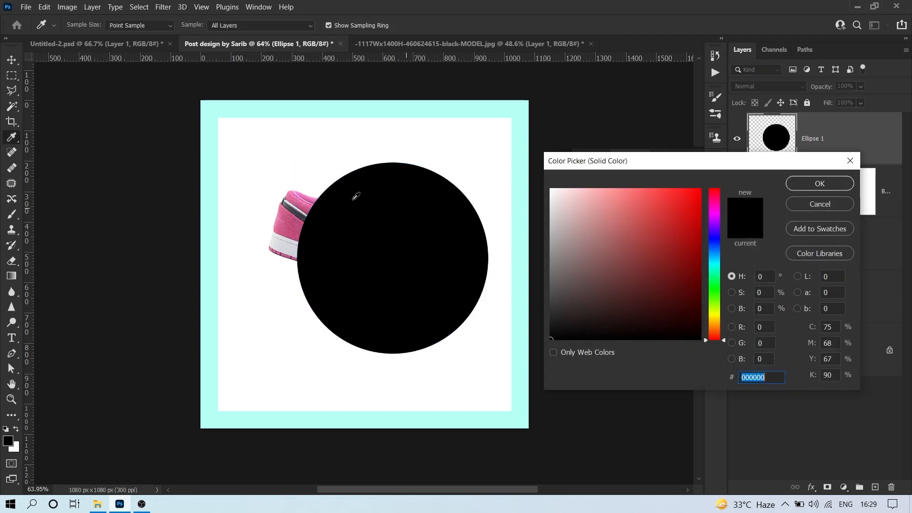
click(277, 103)
click(832, 188)
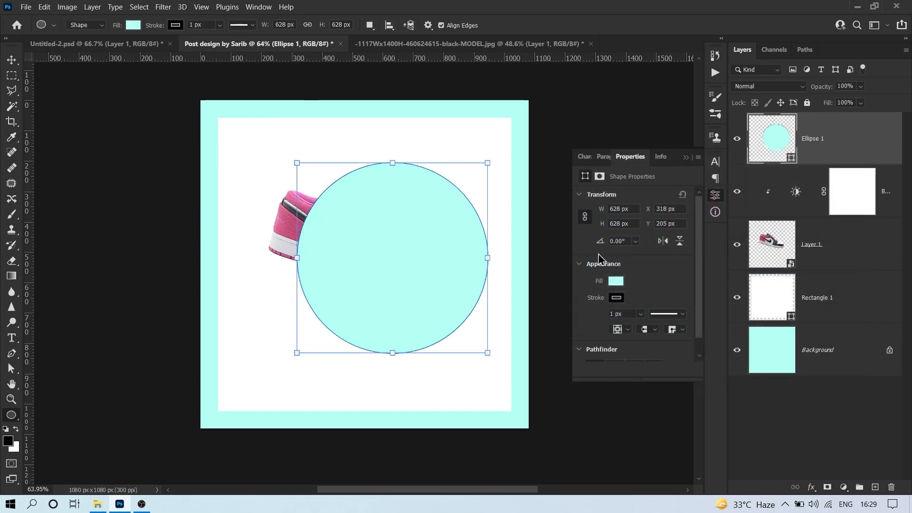
click(616, 298)
click(591, 316)
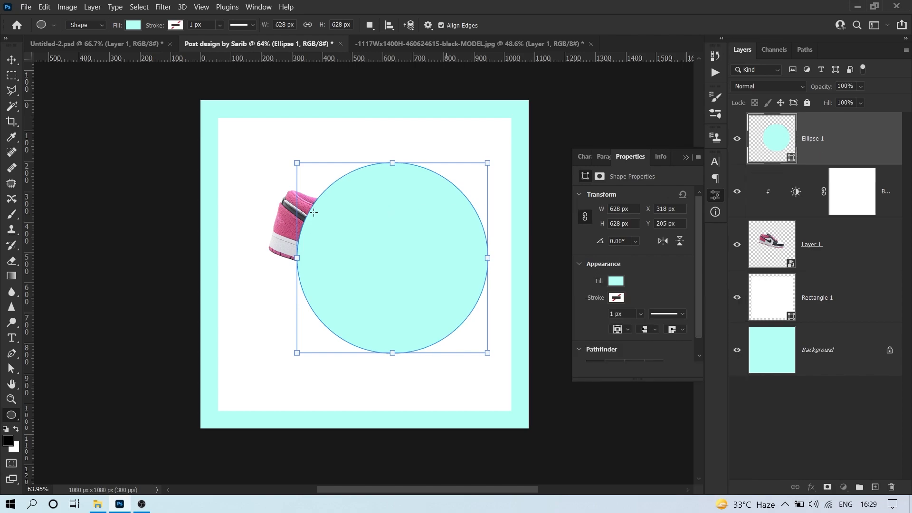
Move the circle up and left over the shoe and delete its top anchor point to leave a semicircle
click(12, 62)
drag(386, 243, 372, 211)
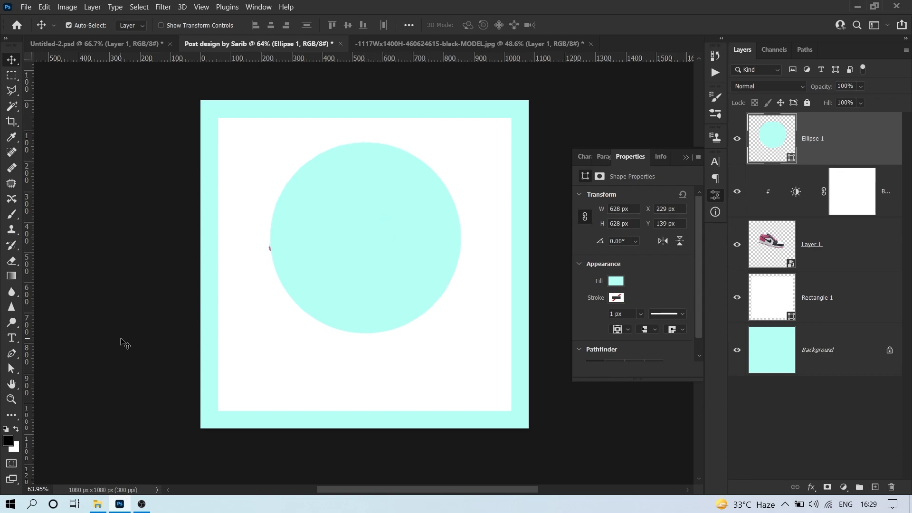
key(a)
drag(407, 183, 331, 129)
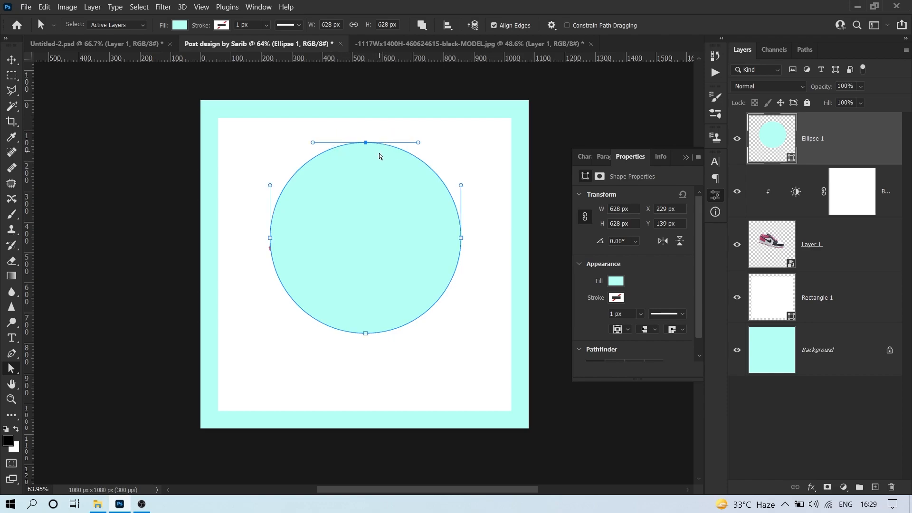
click(364, 153)
drag(395, 172, 332, 134)
right_click(11, 369)
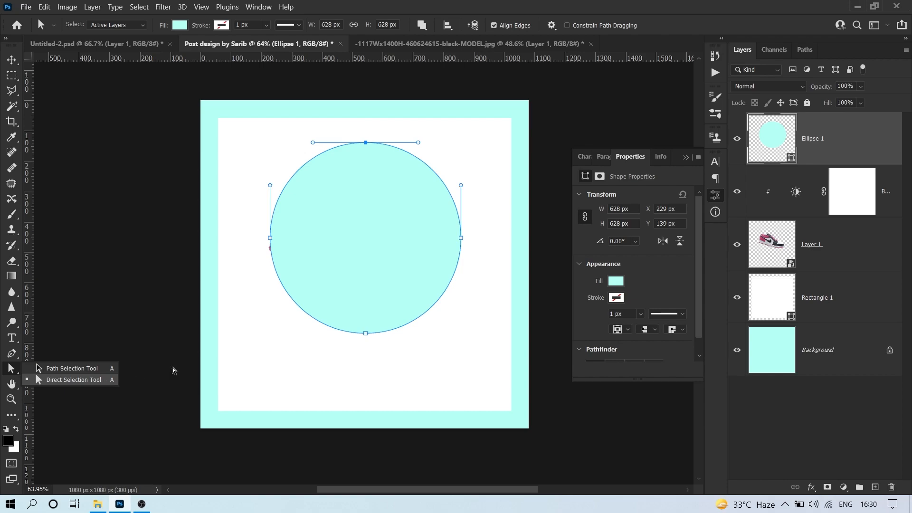
click(390, 160)
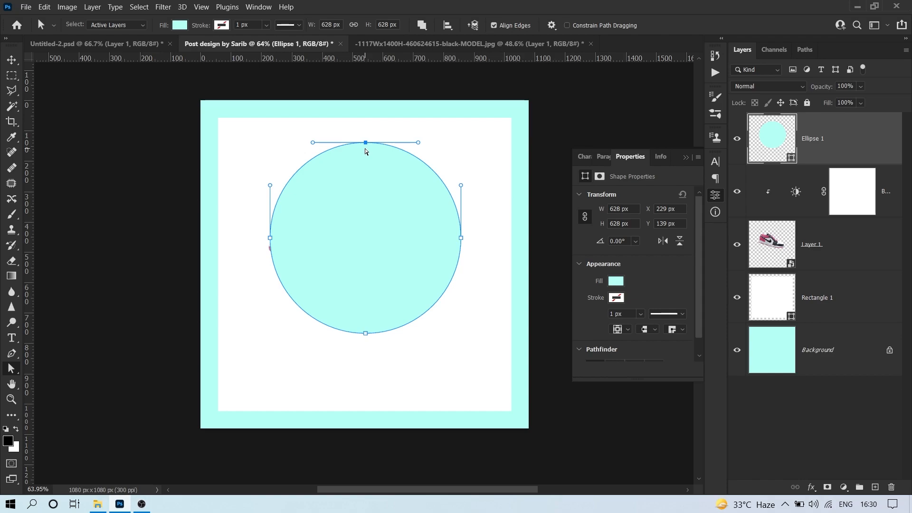
key(Delete)
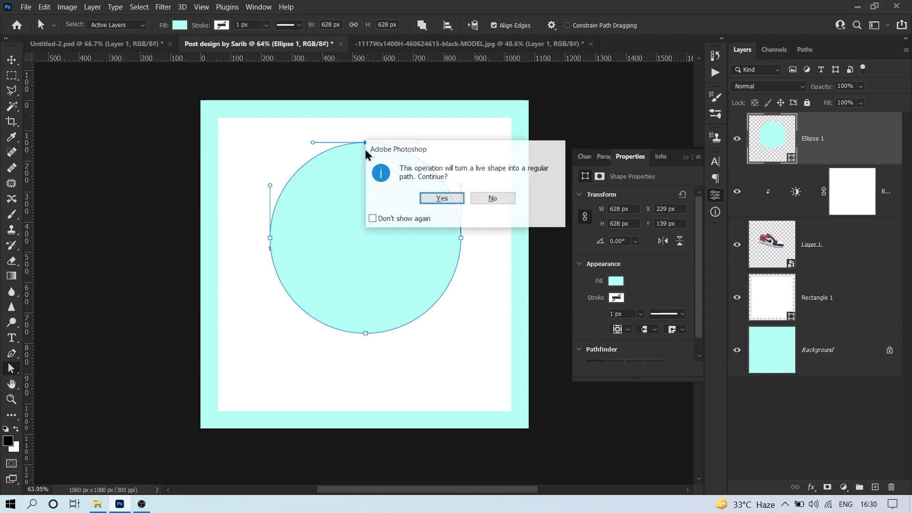
click(437, 201)
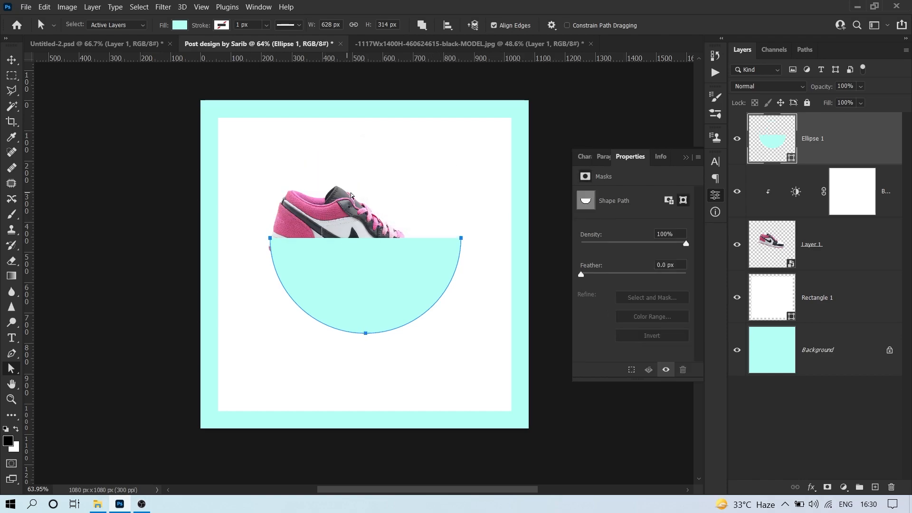
Rotate the aqua semicircle about 33° counterclockwise and shift it up and right over the shoe
key(ctrl+t)
drag(490, 217, 439, 151)
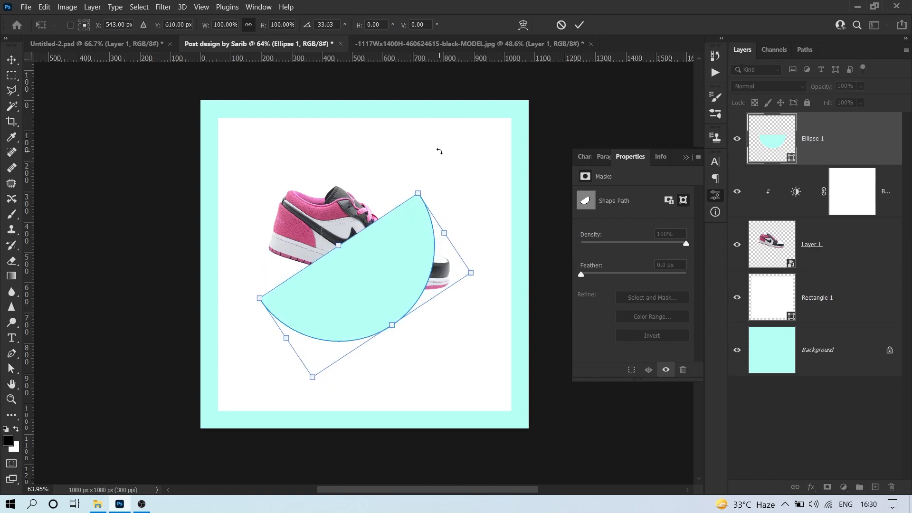
drag(370, 290, 381, 268)
drag(482, 252, 499, 253)
key(Return)
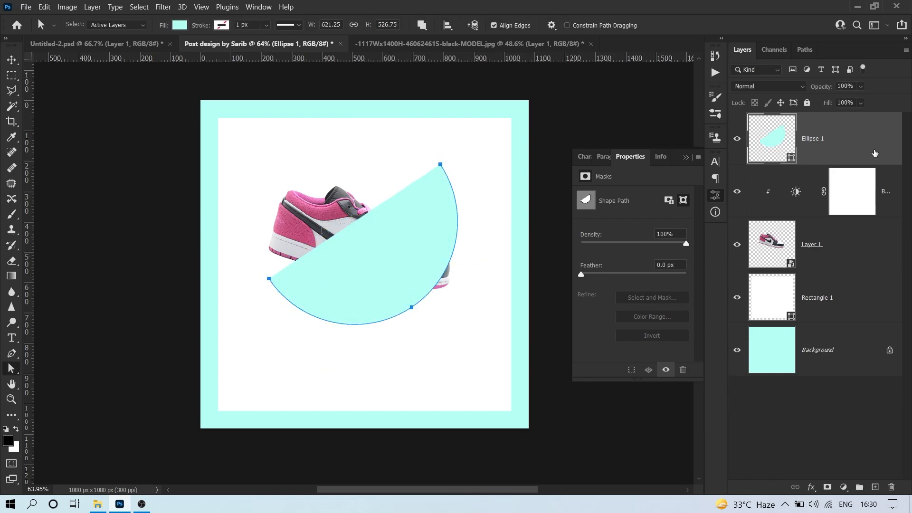
Place the semicircle layer beneath the shoe layer and rotate it about 4° clockwise
drag(834, 143, 828, 271)
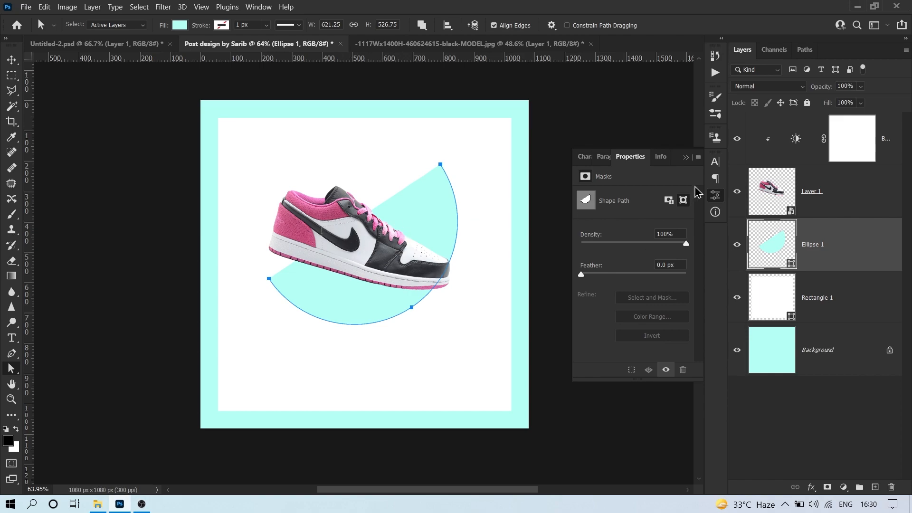
click(686, 157)
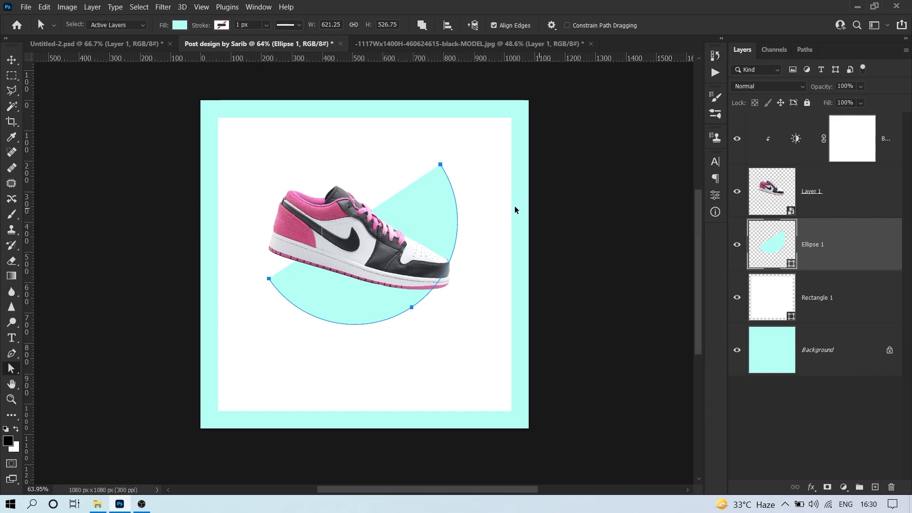
key(ctrl+t)
drag(482, 141, 489, 149)
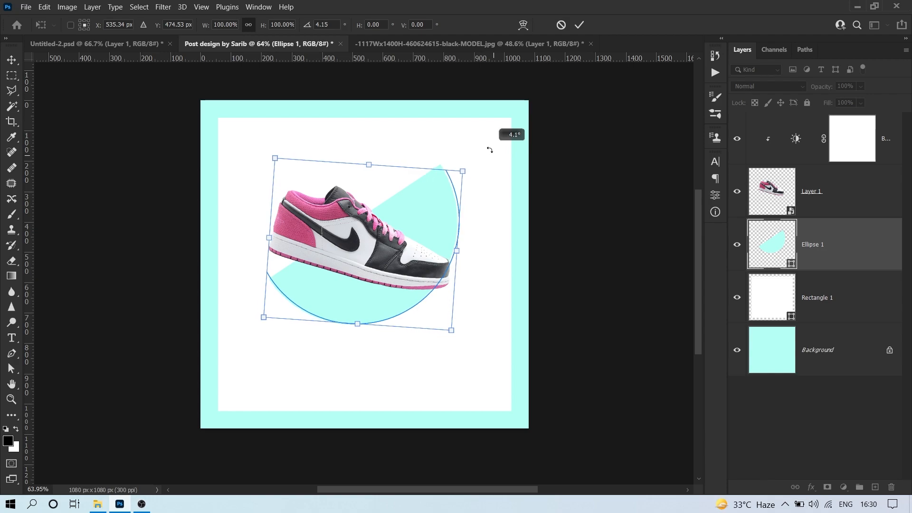
key(Return)
key(v)
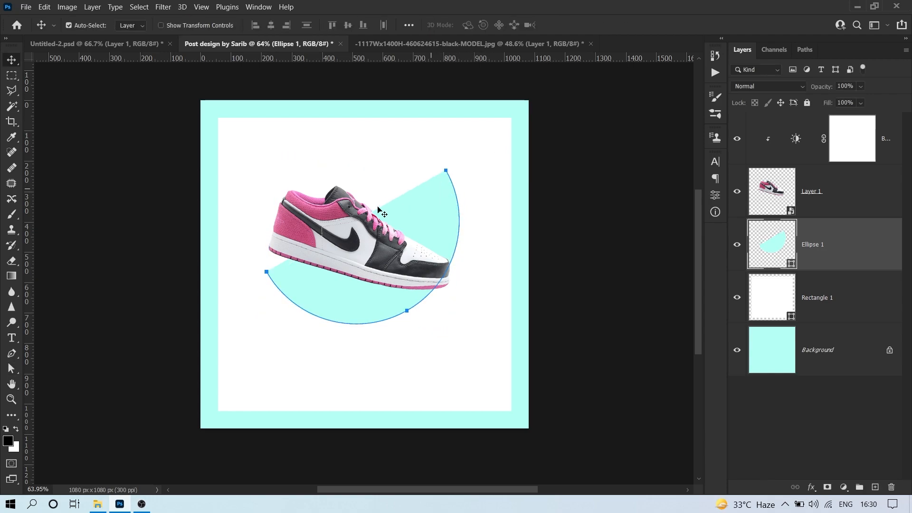
Enlarge the shoe slightly so that its heel and toe extend past the edges of the semicircle
click(341, 228)
key(ctrl+t)
drag(474, 226, 490, 223)
key(Return)
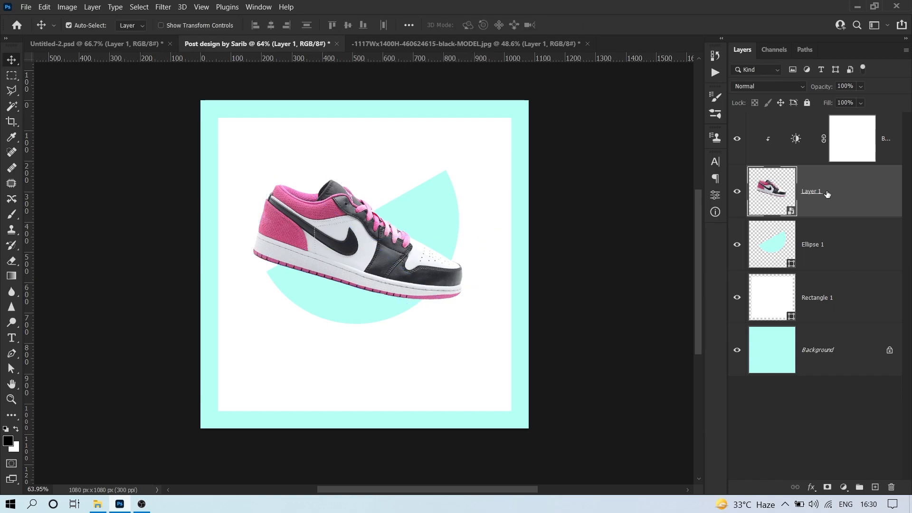
Add a black drop shadow to the shoe layer with 25% opacity, 90° angle, 24 px distance and 35 px size
click(737, 192)
click(737, 192)
click(811, 487)
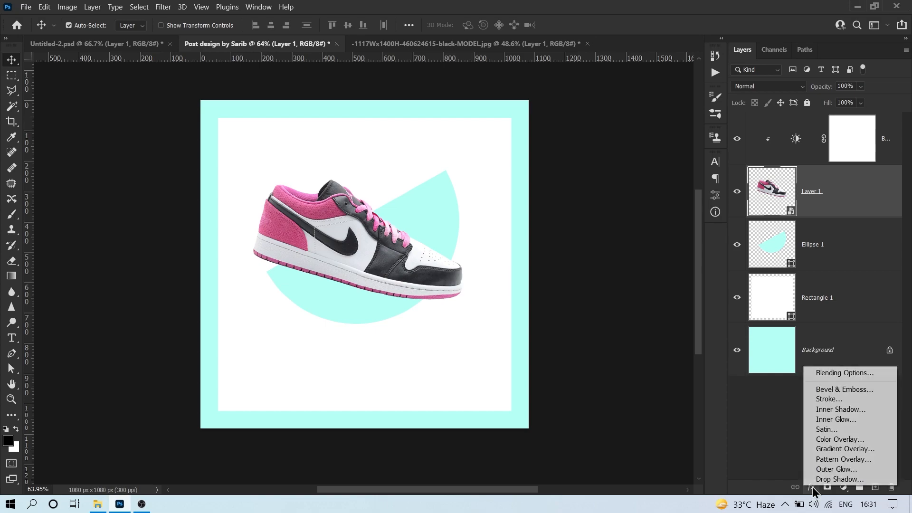
click(843, 478)
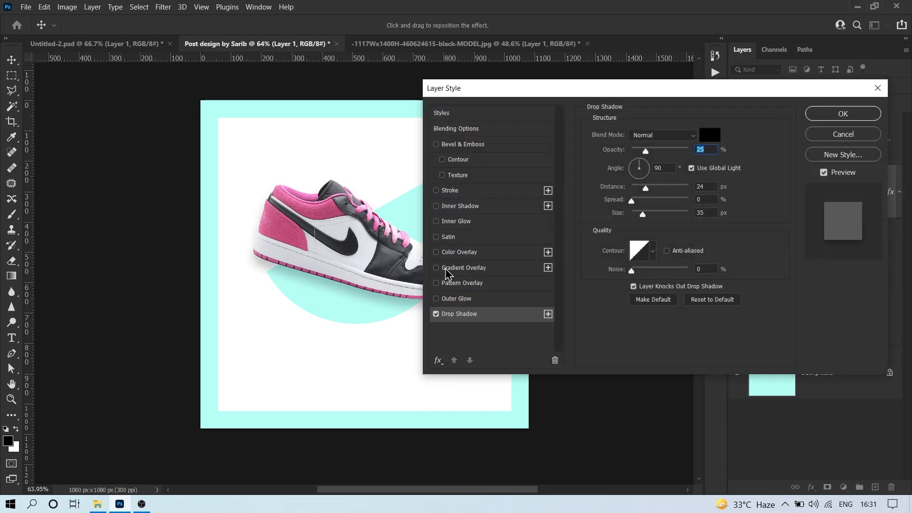
drag(637, 92, 688, 79)
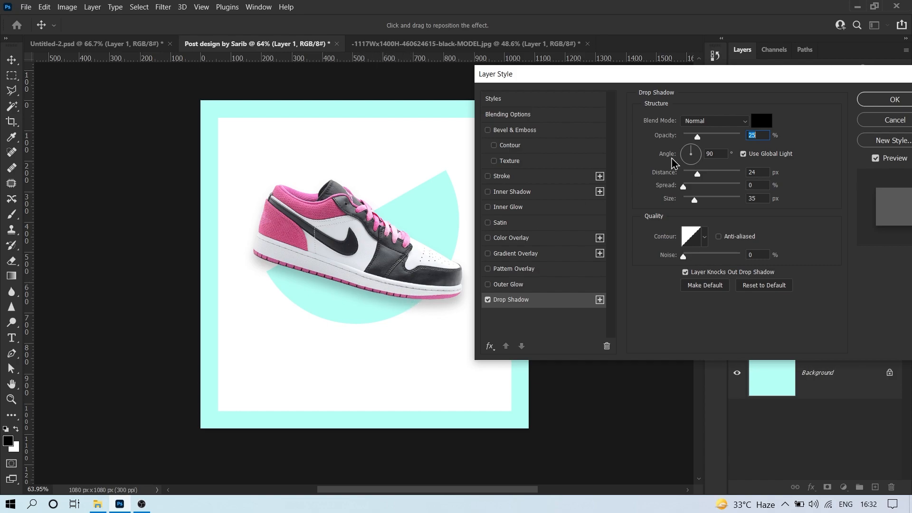
drag(792, 78, 767, 80)
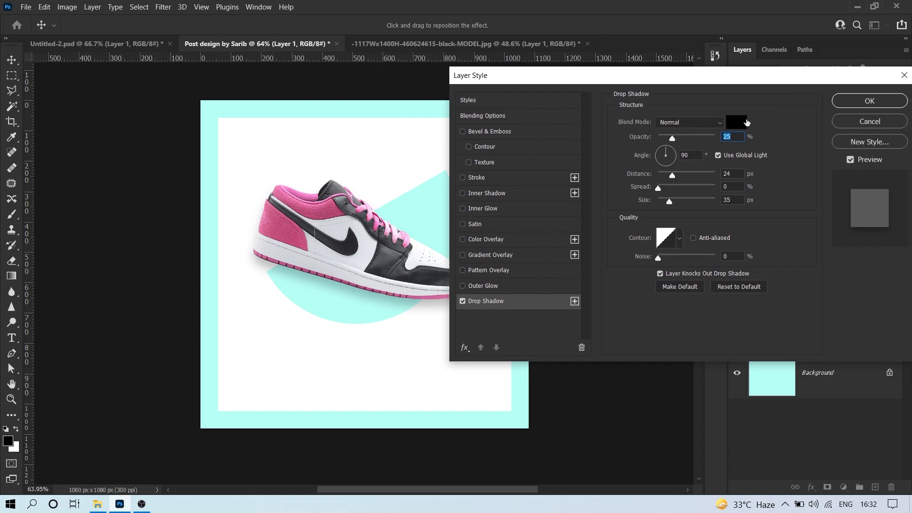
click(869, 102)
Unlock the aqua background layer and add a Gradient Overlay to it
click(812, 376)
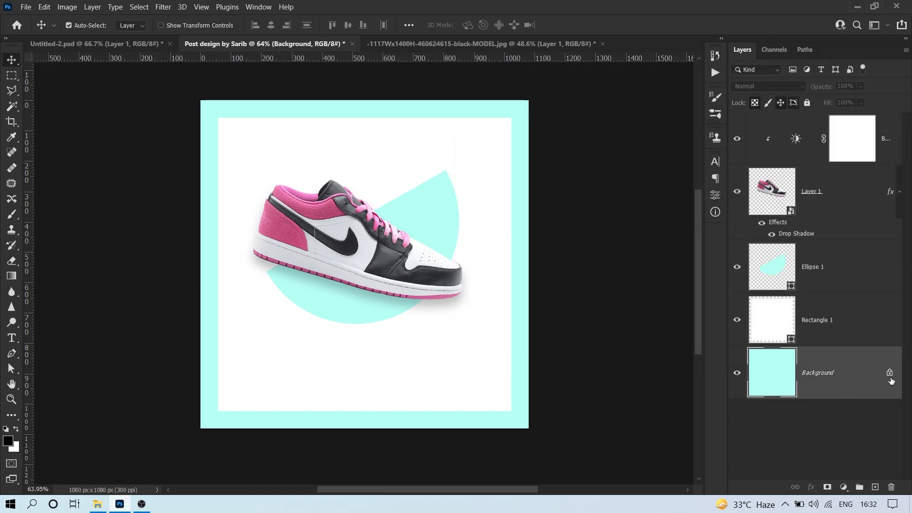
click(890, 373)
click(807, 487)
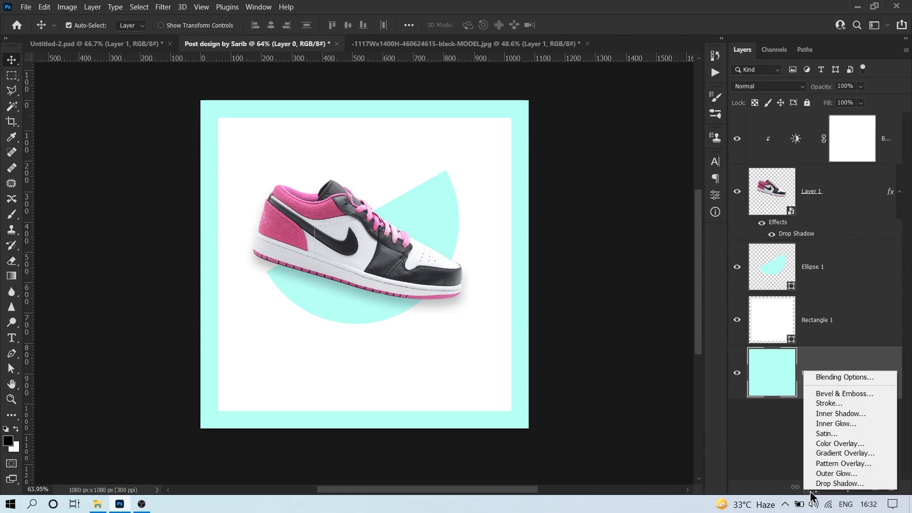
click(842, 455)
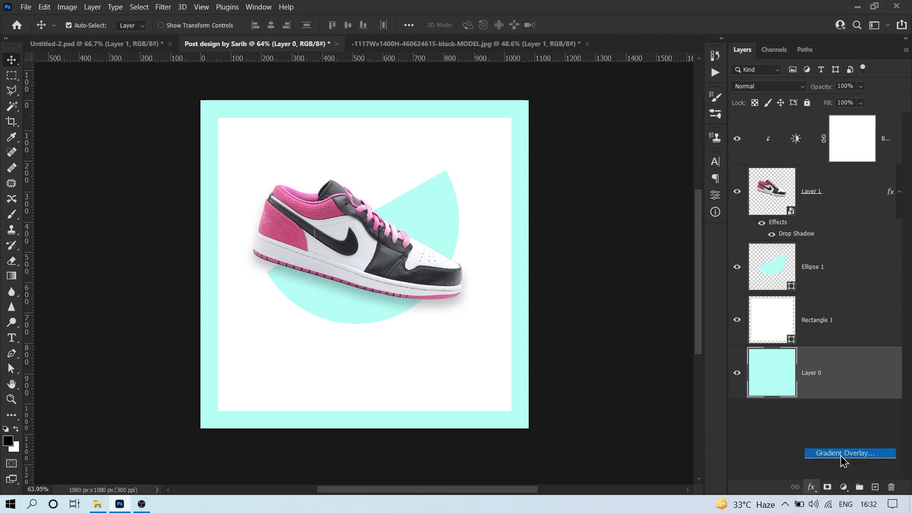
Edit the overlay's gradient and set its starting colour stop to #6fceb3
click(684, 148)
click(593, 276)
click(647, 324)
click(772, 378)
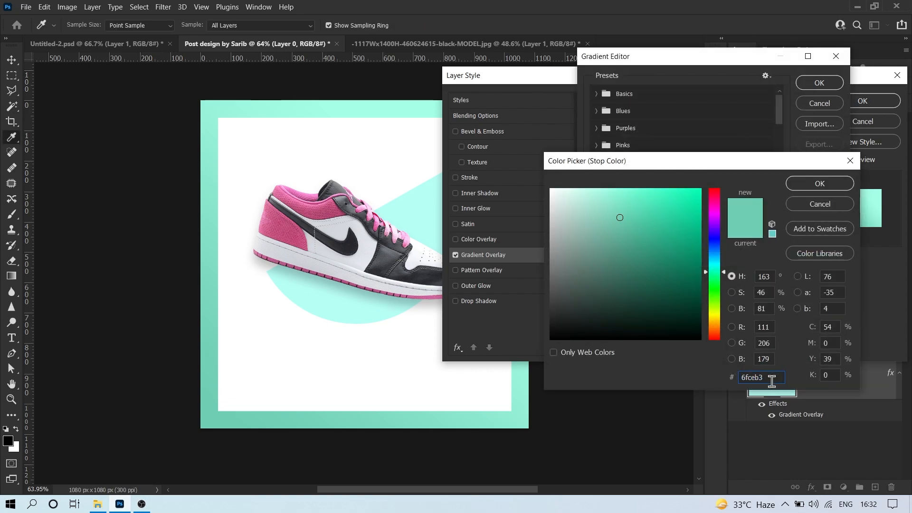
click(818, 184)
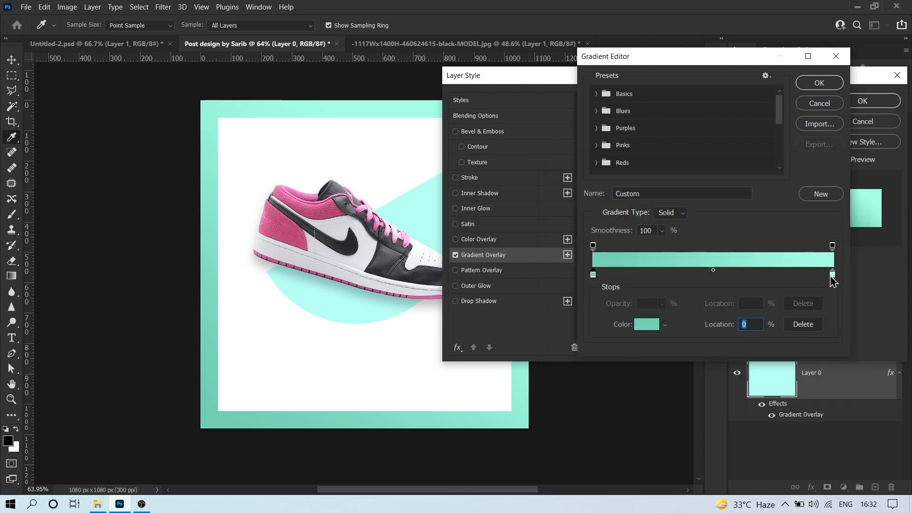
Keep #a4ffe5 as the gradient's ending colour stop and accept the edited gradient
click(832, 277)
click(646, 324)
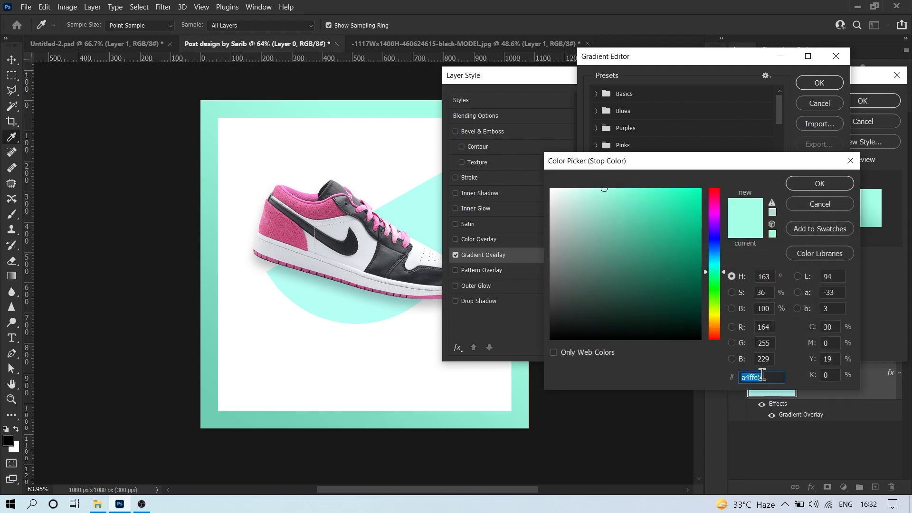
click(819, 184)
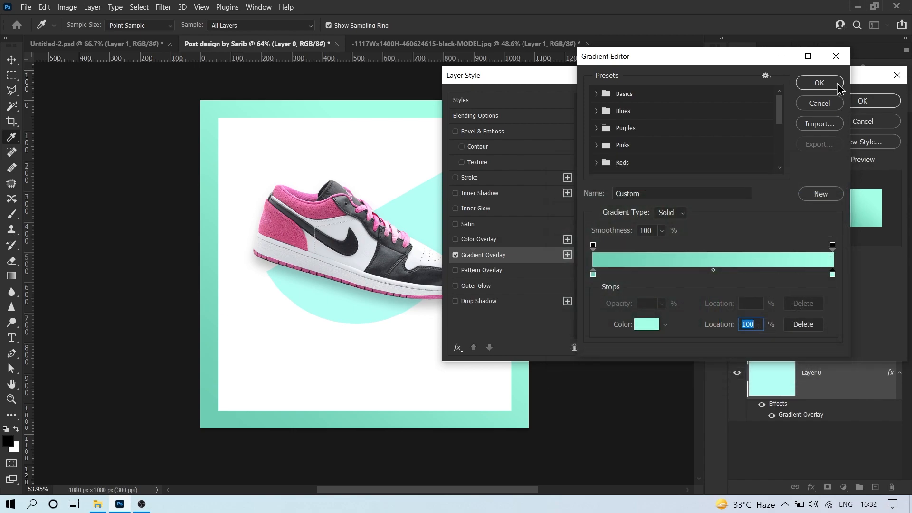
click(836, 84)
Apply the Gradient Overlay with Linear style, 100% opacity, 49° angle and 69% scale
drag(720, 75, 831, 67)
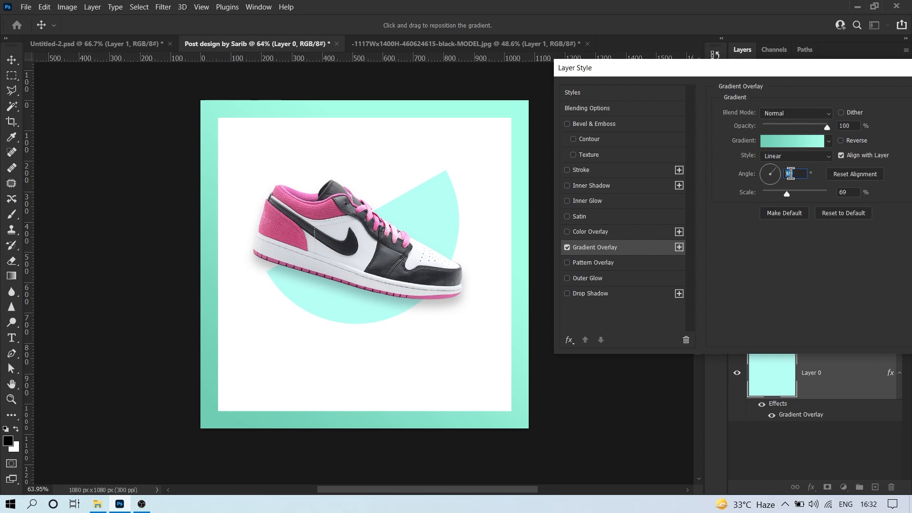
click(829, 157)
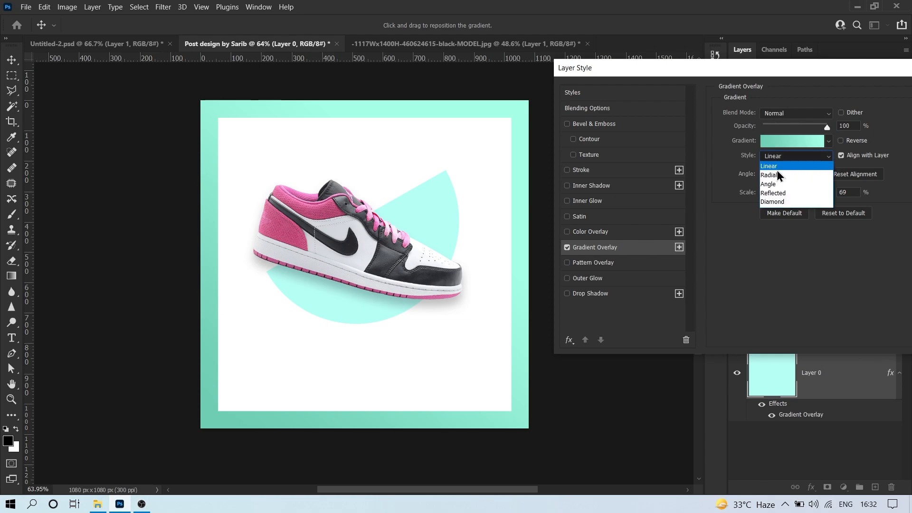
click(830, 162)
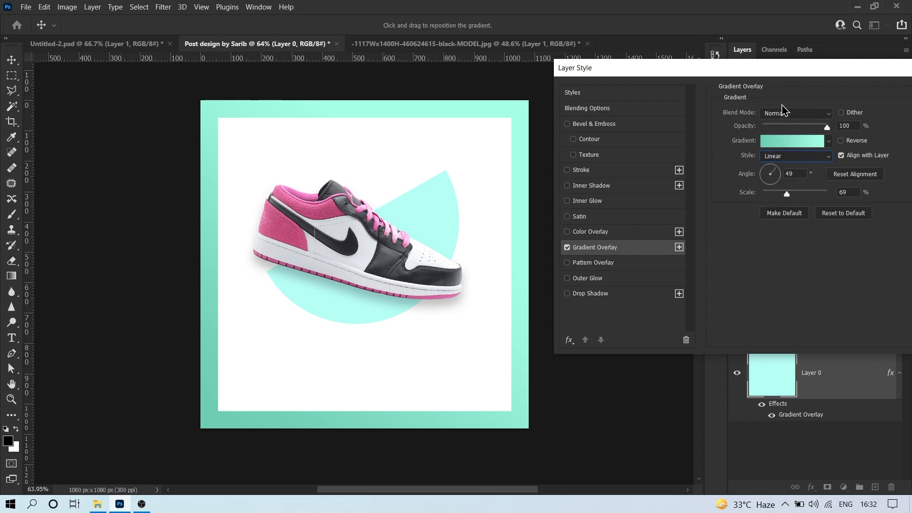
double_click(852, 124)
drag(819, 75, 620, 89)
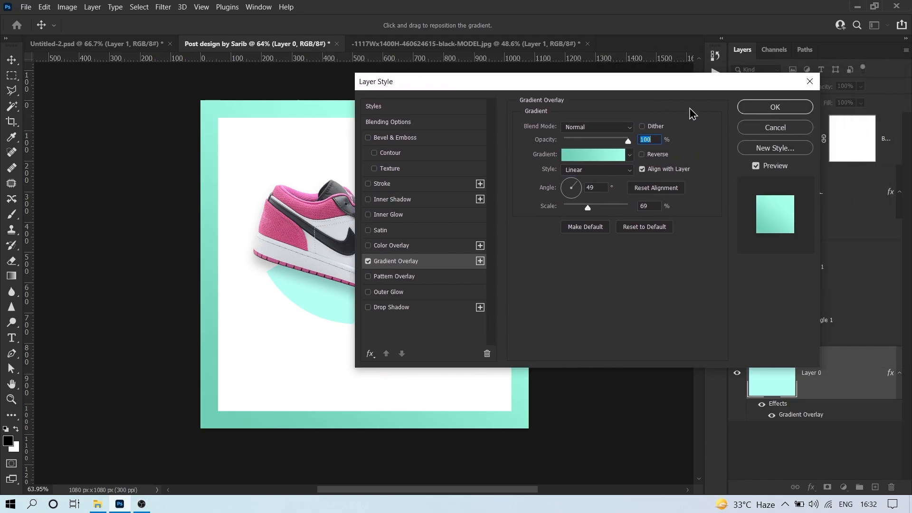
click(762, 110)
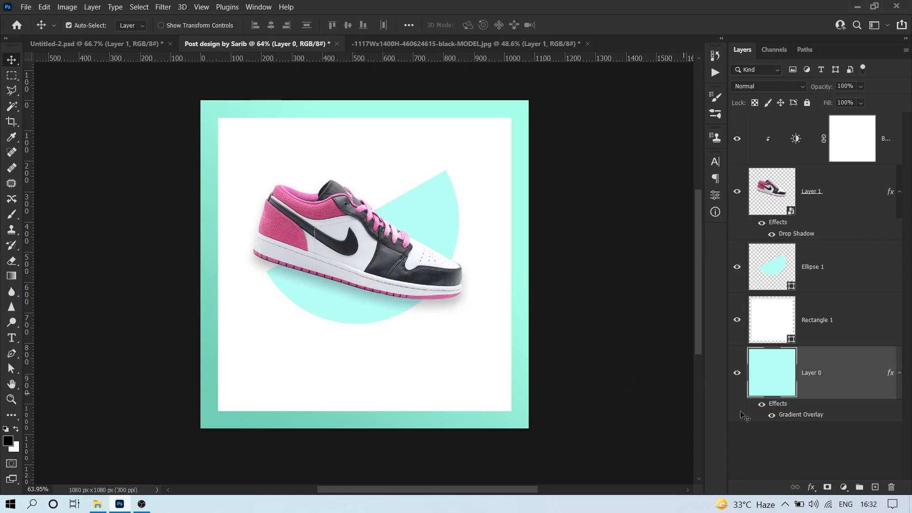
Copy the layer style of the aqua background layer, Layer 0, and paste it onto the semicircle layer, Ellipse 1
click(464, 181)
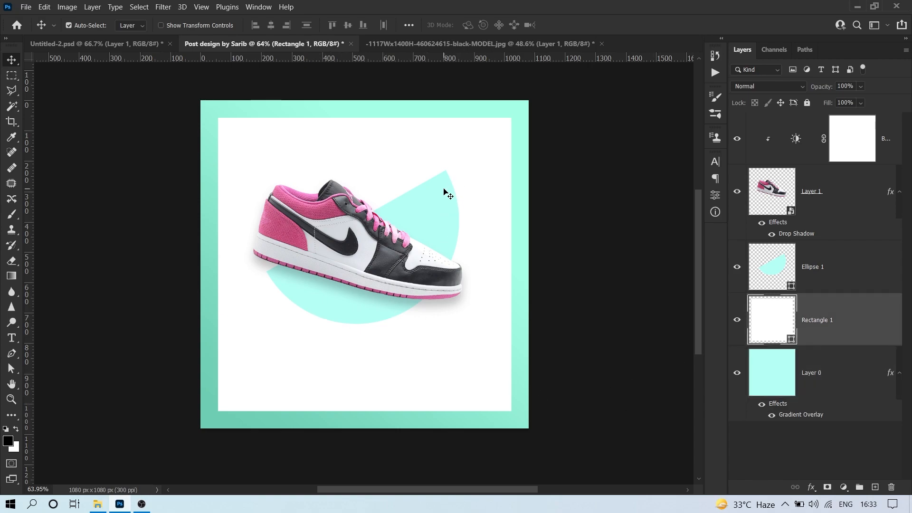
click(444, 191)
click(822, 373)
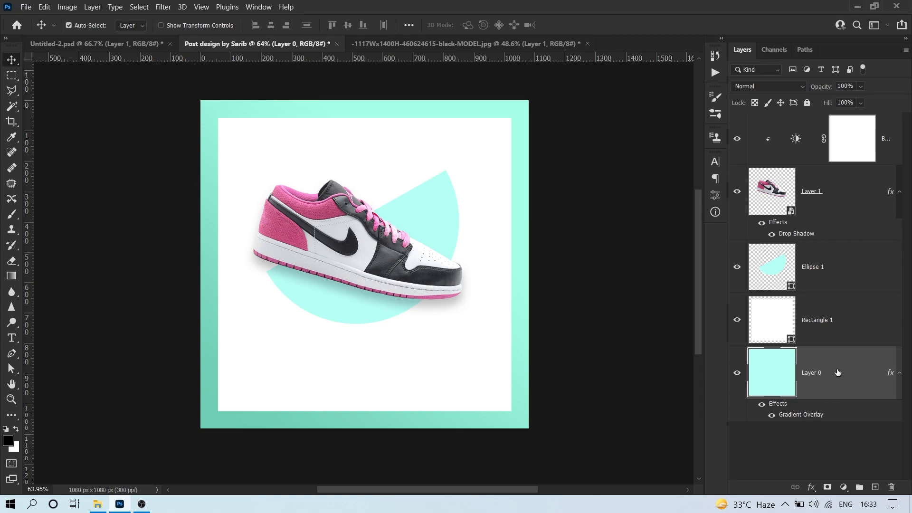
right_click(843, 368)
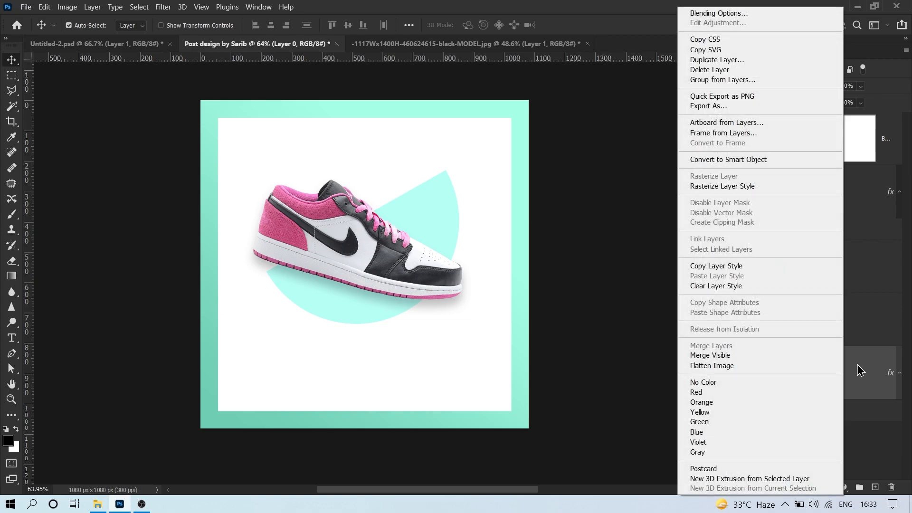
click(716, 266)
click(832, 336)
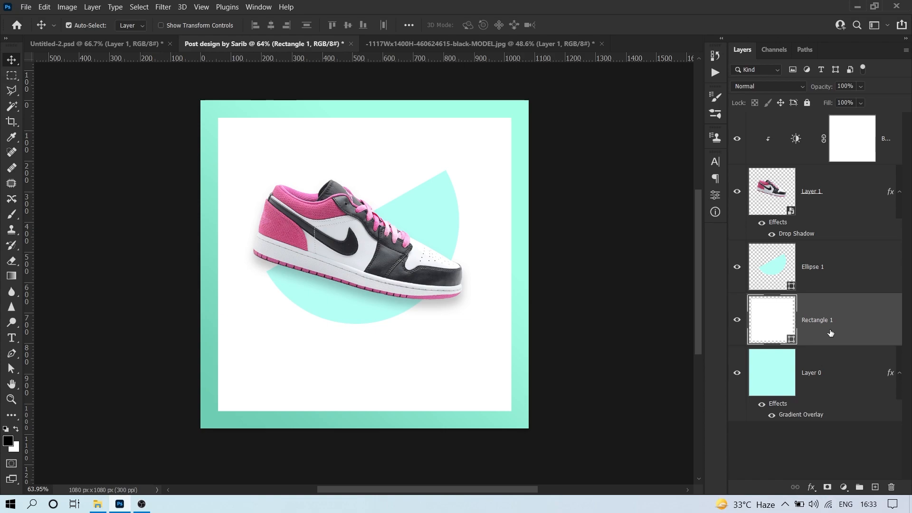
click(801, 267)
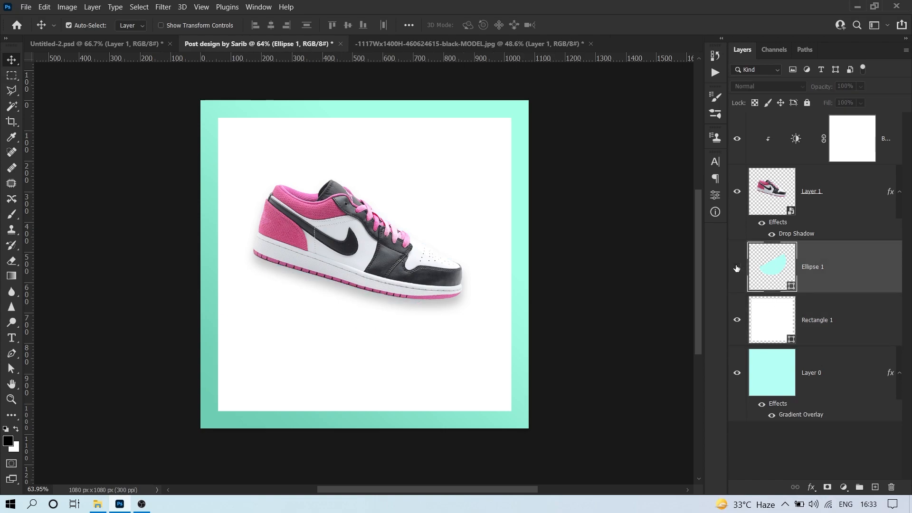
right_click(850, 274)
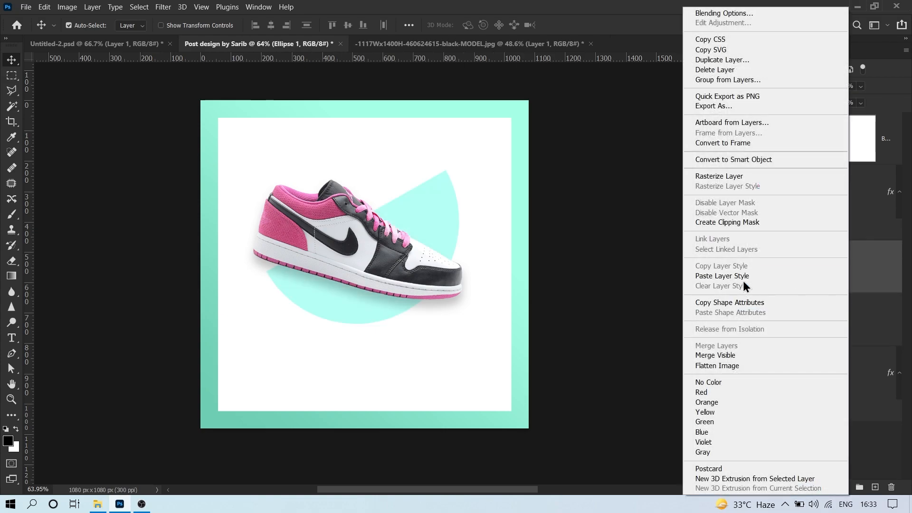
click(701, 276)
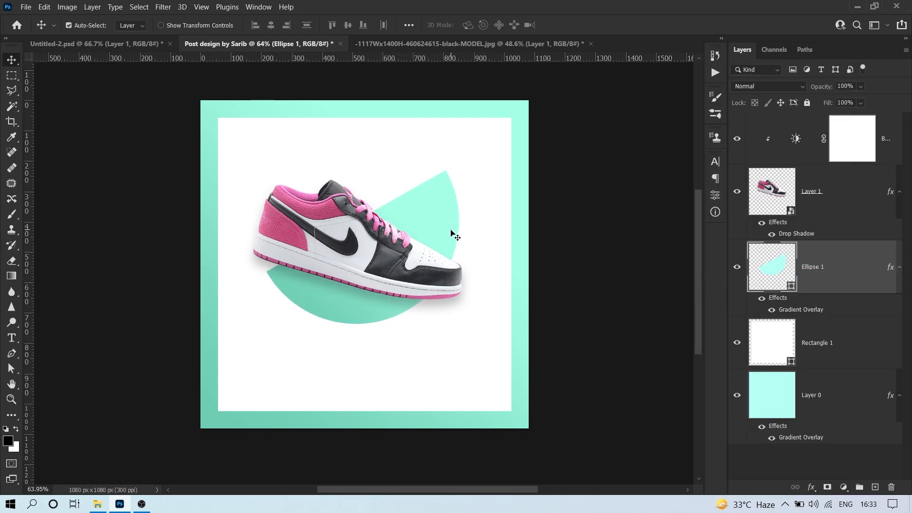
Copy the AIR JORDONES heading from Untitled-2.psd into the post design and centre it horizontally on the canvas above the shoe
click(569, 216)
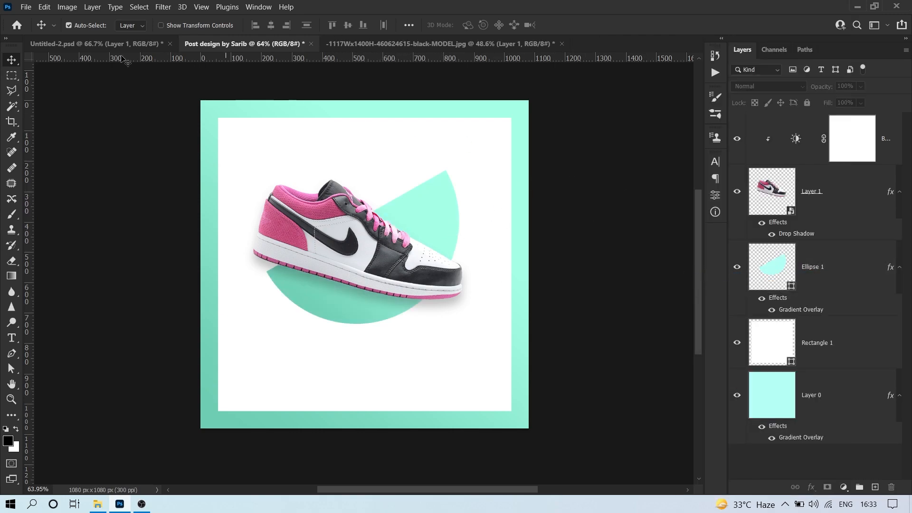
click(124, 43)
click(350, 151)
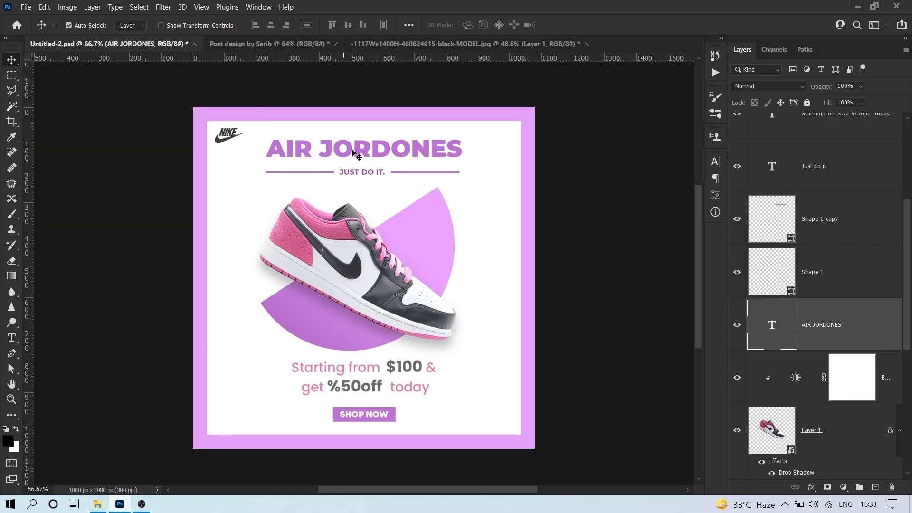
mouse_move(383, 151)
mouse_down()
mouse_move(311, 146)
mouse_move(299, 43)
mouse_move(387, 162)
mouse_move(388, 153)
mouse_up()
key(ctrl+a)
click(271, 25)
key(ctrl+d)
click(571, 175)
scroll(818, 332, down, 1)
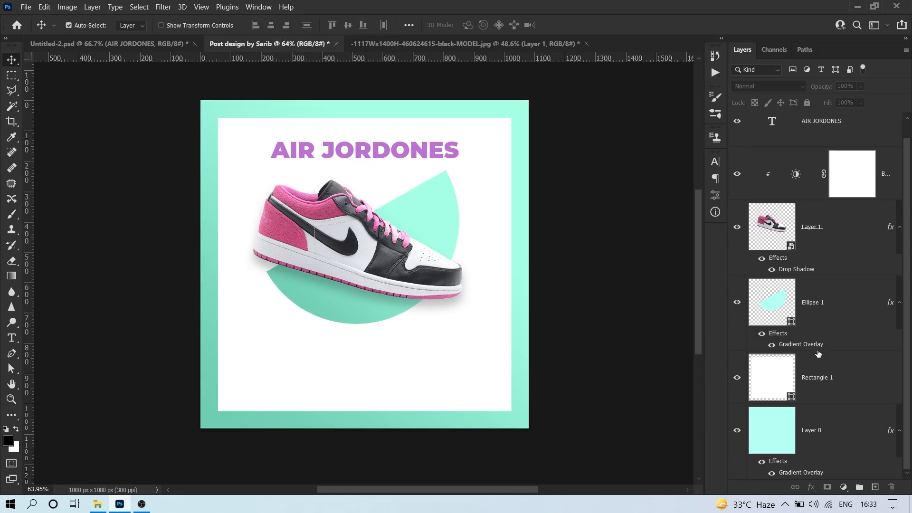
Lock the aqua background layer, Layer 0, and the white Rectangle 1 layer
click(829, 436)
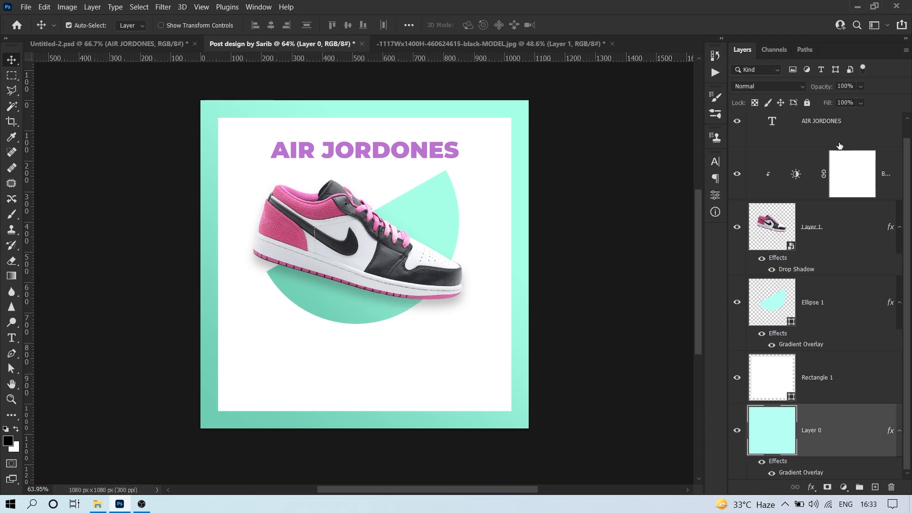
click(807, 103)
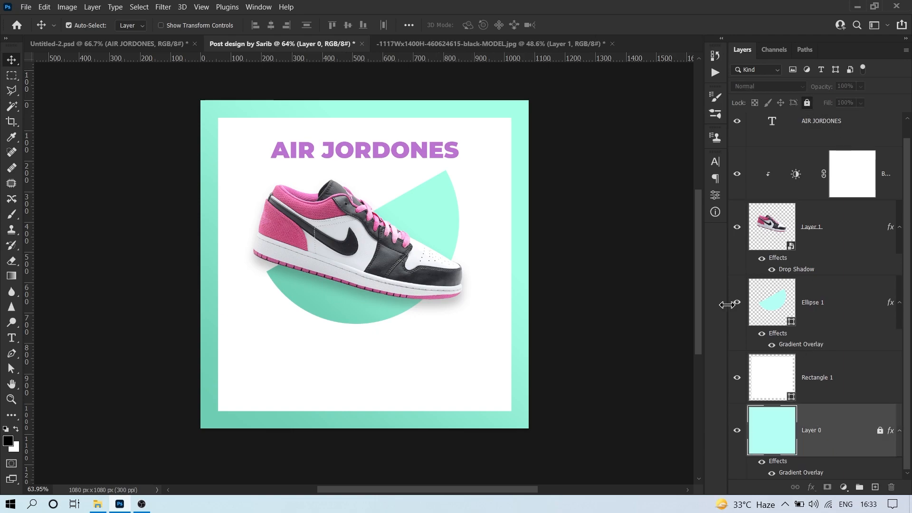
click(824, 399)
click(742, 378)
click(741, 378)
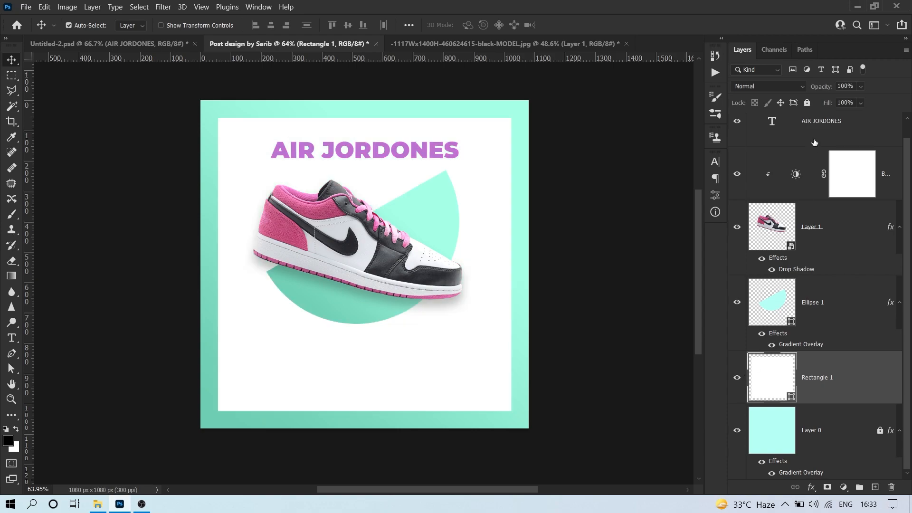
click(806, 103)
click(577, 234)
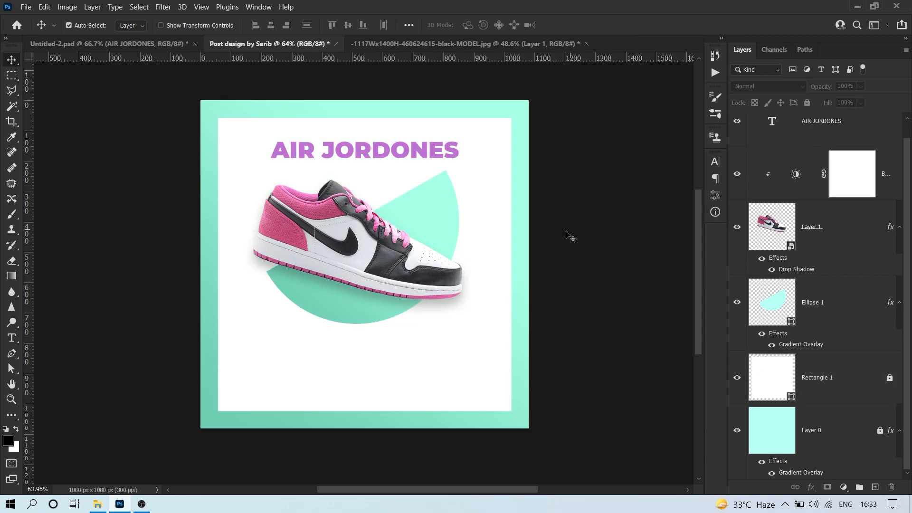
Move the shoe and the semicircle down together to leave more space beneath the heading
drag(137, 209, 468, 286)
drag(524, 185, 580, 193)
ctrl+click(596, 192)
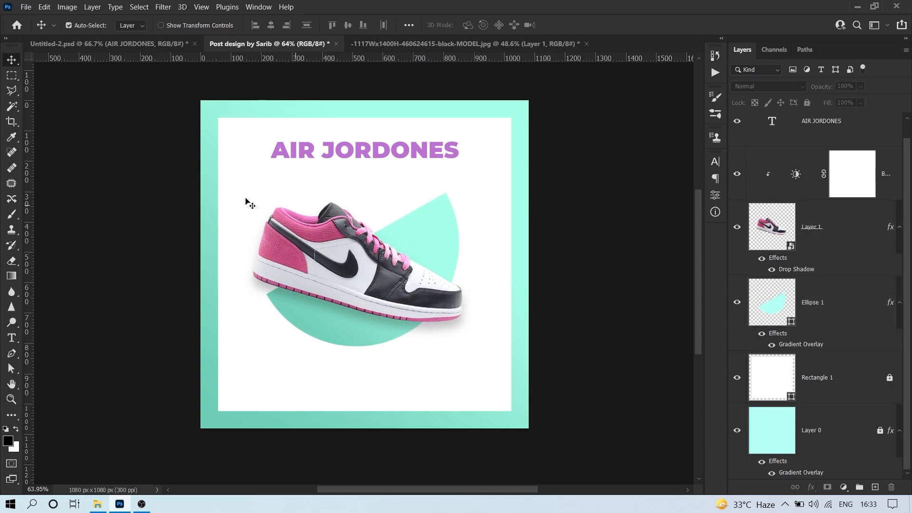
Check the heading lines in Untitled-2.psd, then set the post design's Pen tool to Shape with no fill and a darker aqua stroke
click(142, 43)
scroll(355, 183, up, 5)
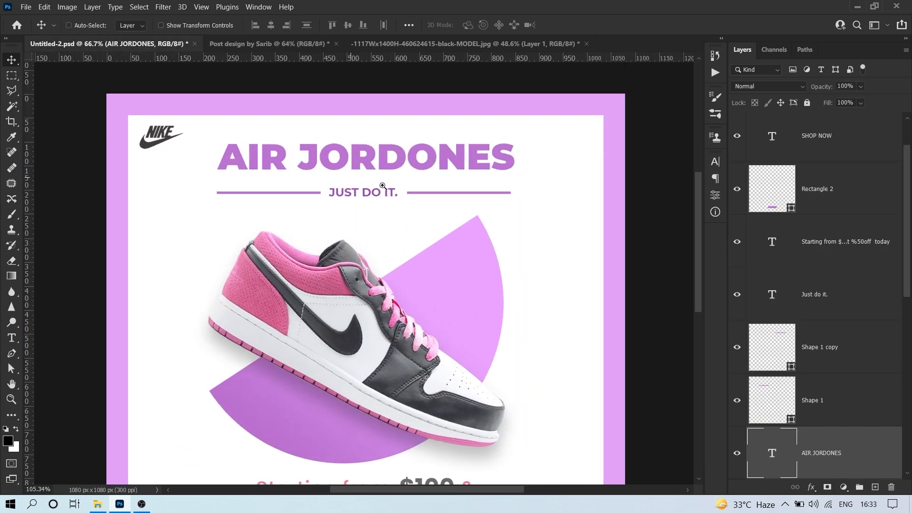
click(278, 43)
scroll(242, 143, up, 4)
click(12, 354)
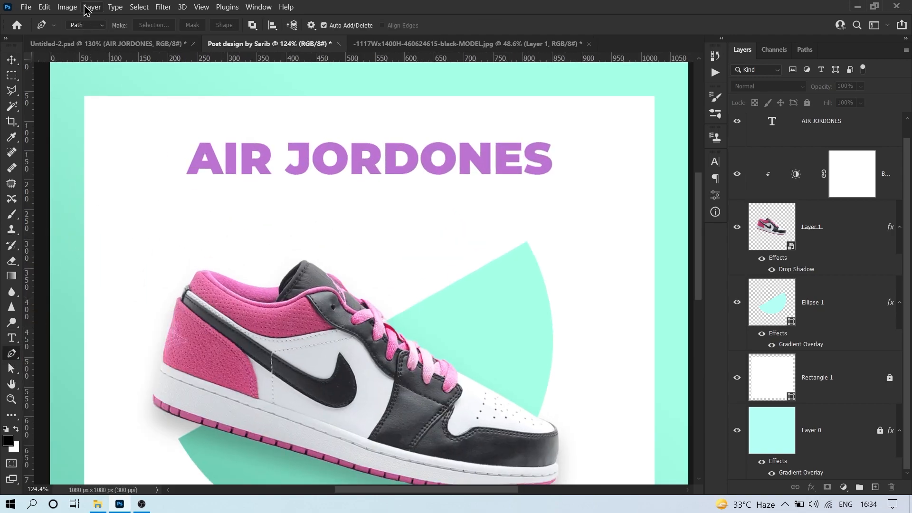
click(98, 26)
click(98, 36)
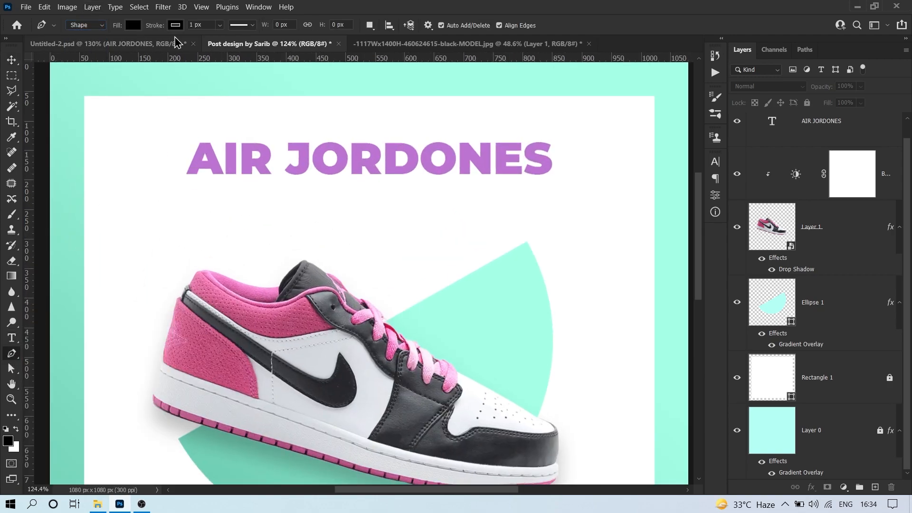
click(134, 26)
click(63, 47)
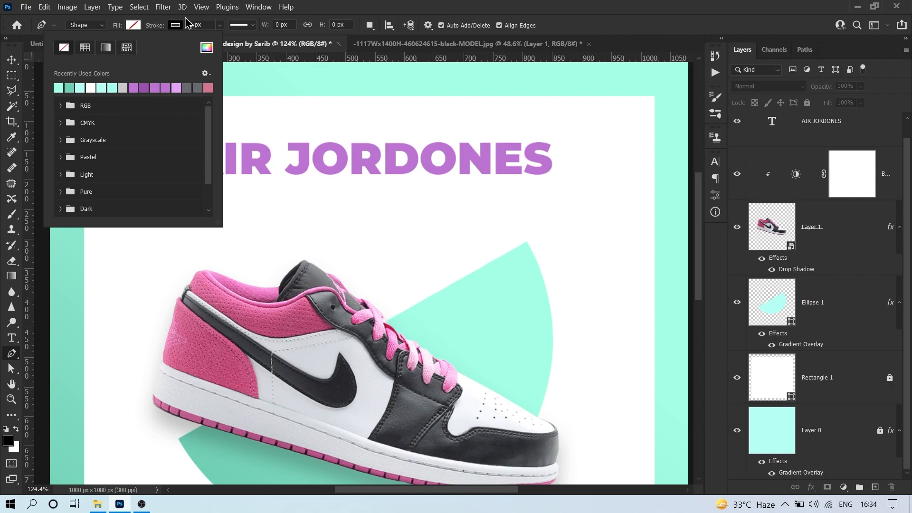
click(177, 25)
click(116, 88)
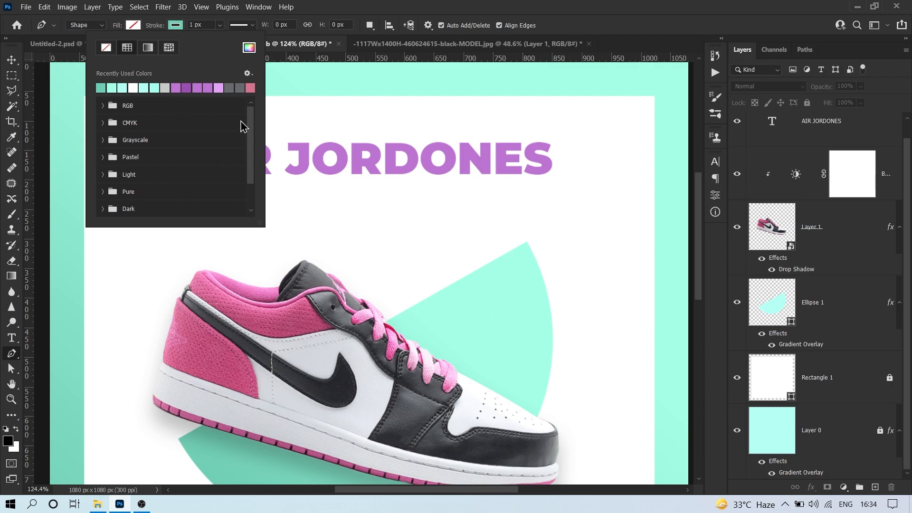
Draw a horizontal line about 614 px long just under the AIR JORDONES heading and set its stroke width to 5 px
click(550, 181)
click(187, 182)
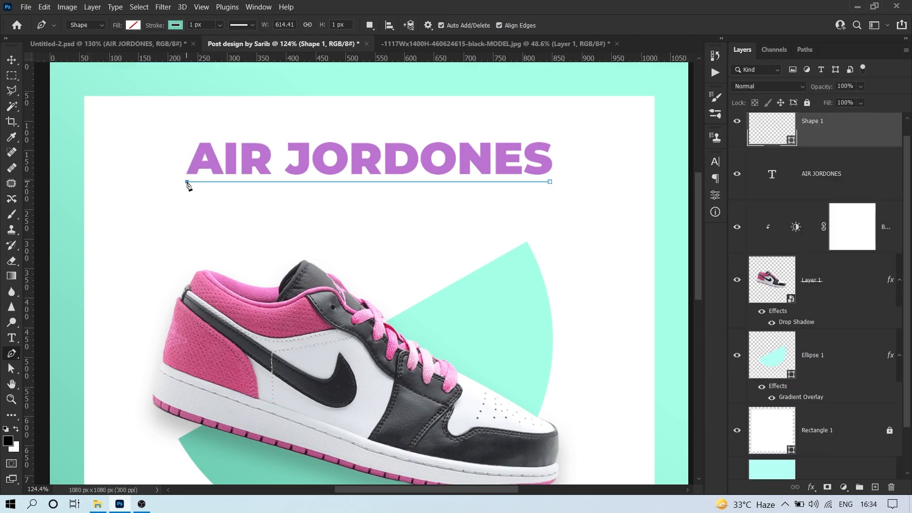
click(194, 25)
key(Return)
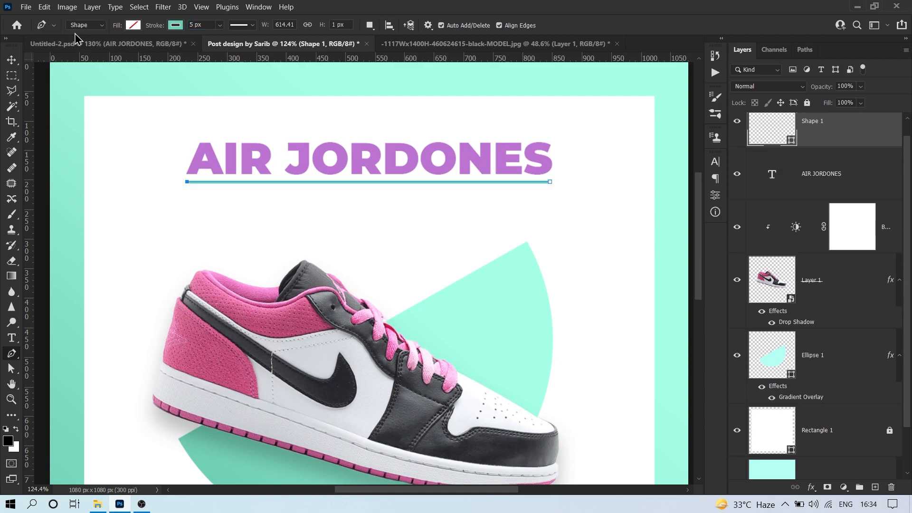
Move the line under the heading down by 12 px
click(11, 60)
key(shift+Down)
key(Down)
key(Down)
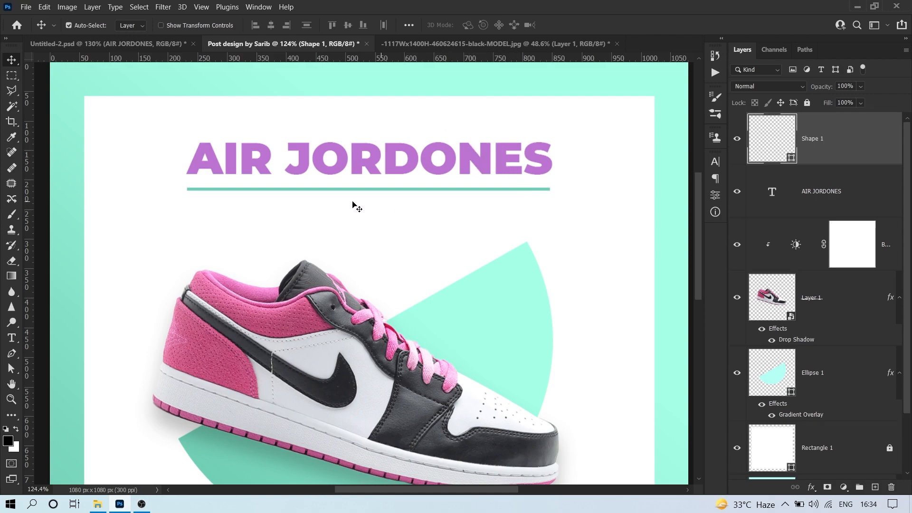
click(739, 139)
click(740, 139)
Copy the JUST DO IT. tagline from Untitled-2.psd into the post design and centre it horizontally on the canvas
click(174, 43)
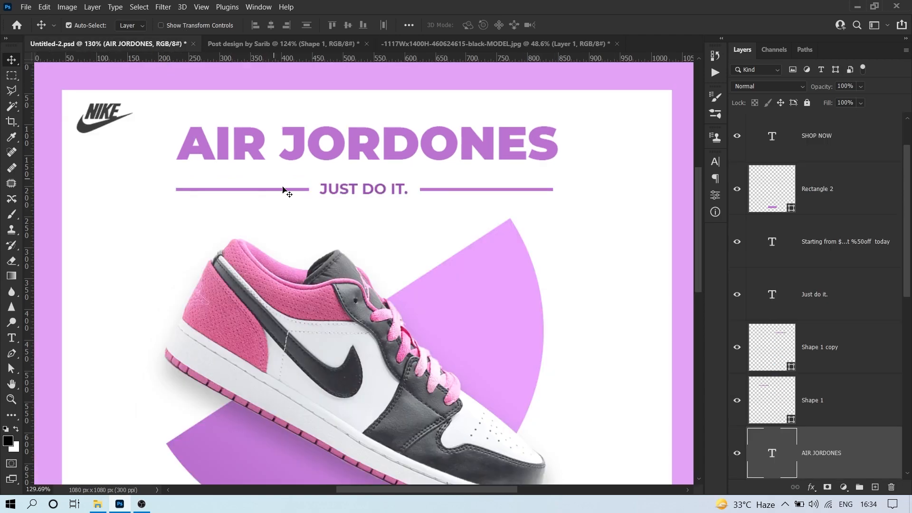
drag(345, 193, 417, 204)
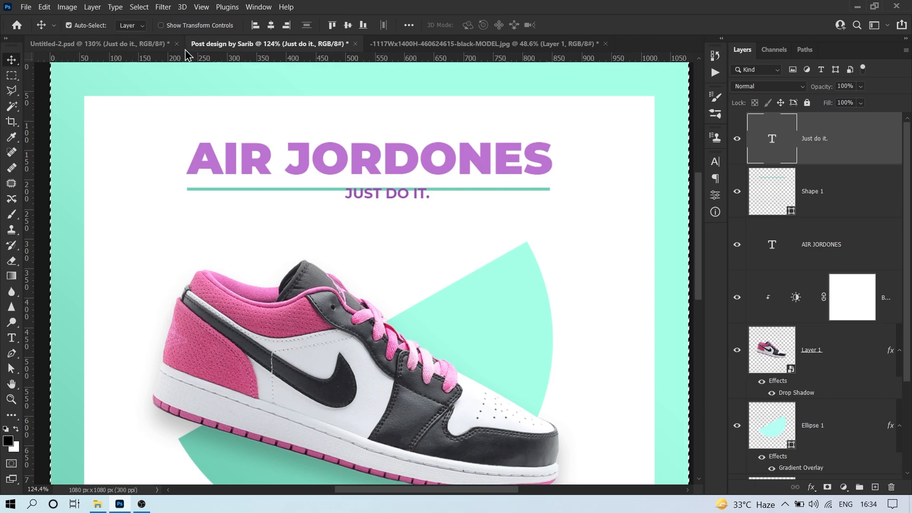
click(271, 26)
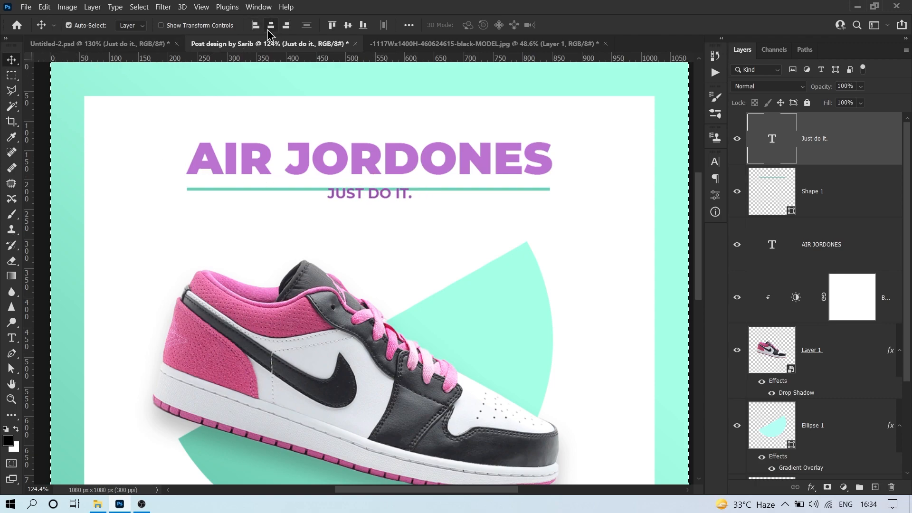
key(ctrl+d)
Lower the aqua line so that it runs through the vertical middle of the JUST DO IT. tagline
click(832, 194)
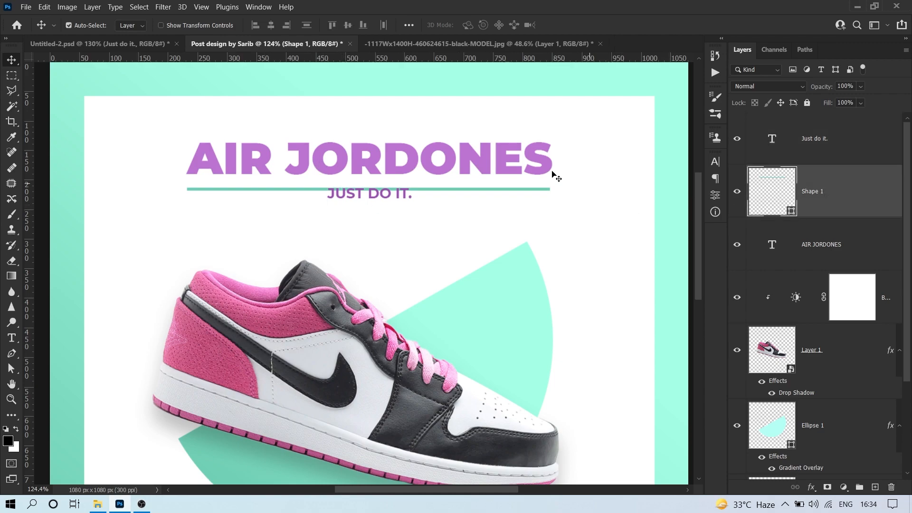
drag(580, 169, 579, 174)
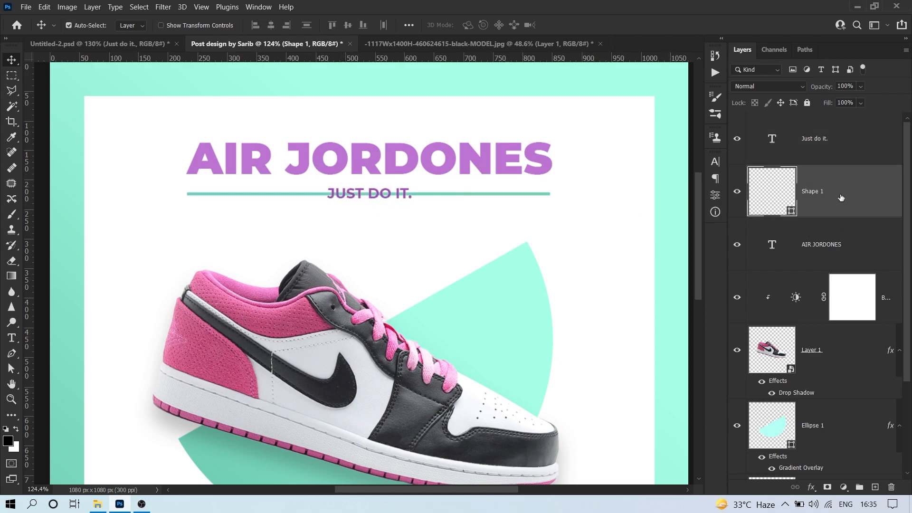
Add a layer mask to the aqua line and mask out its middle segment behind the JUST DO IT. tagline
click(737, 189)
click(738, 189)
click(827, 487)
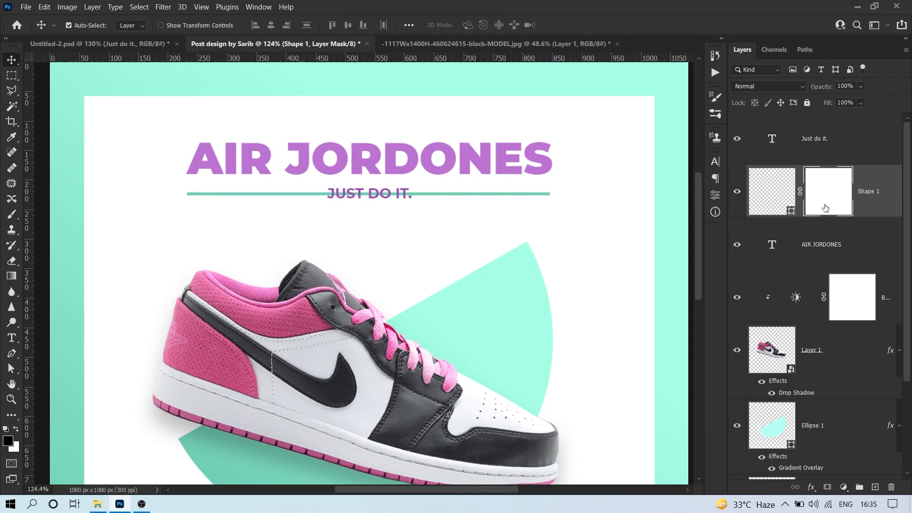
click(11, 77)
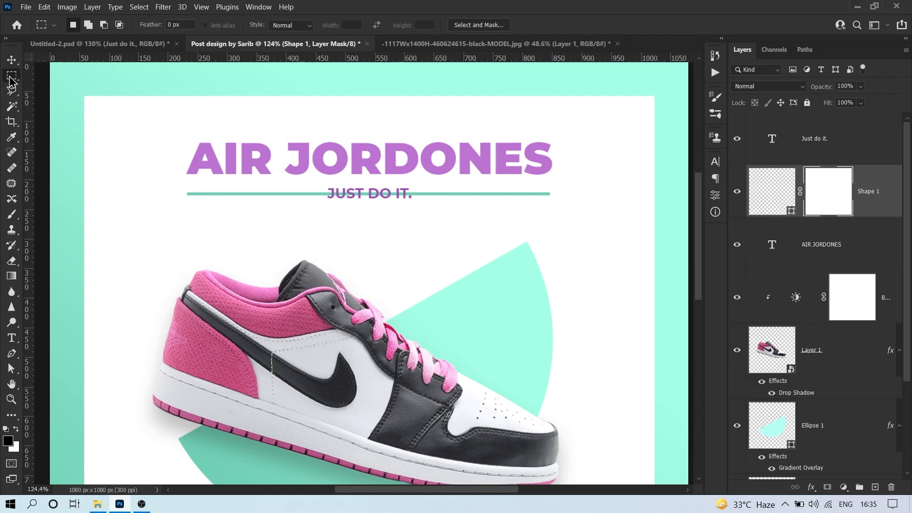
scroll(413, 212, up, 5)
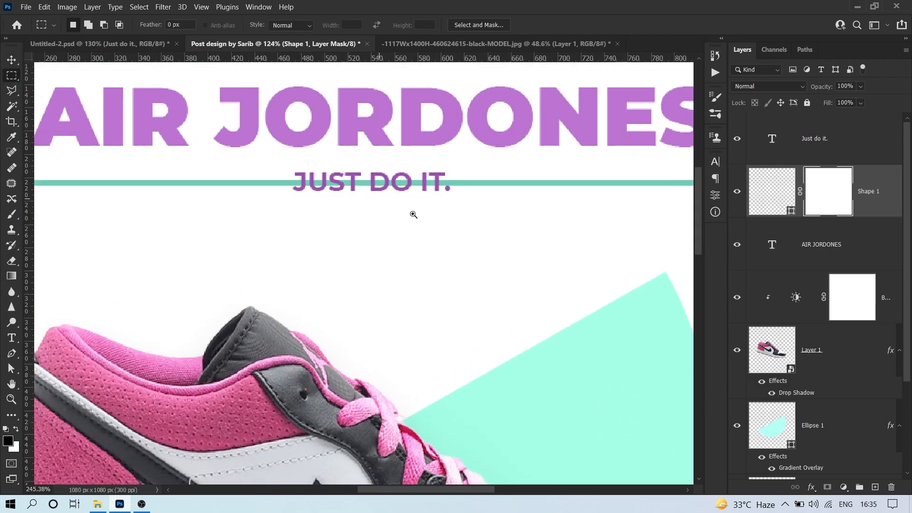
drag(264, 155, 483, 198)
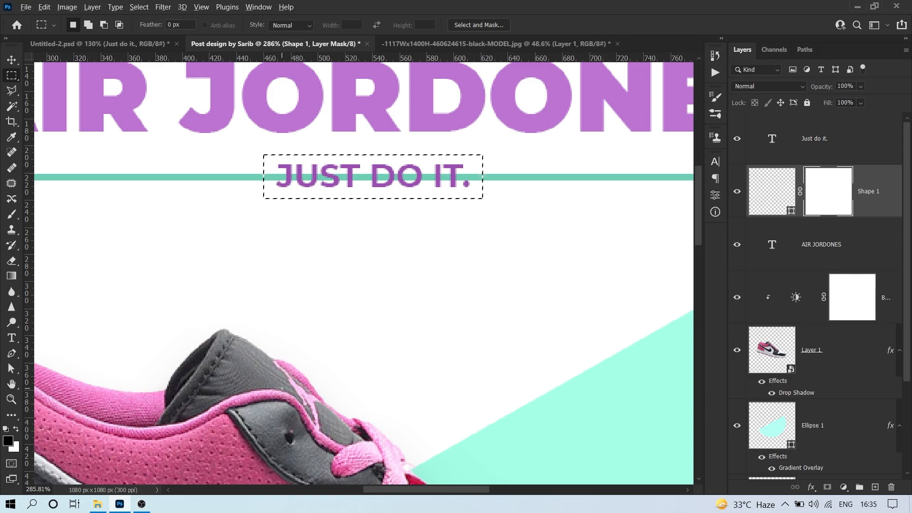
key(alt+BackSpace)
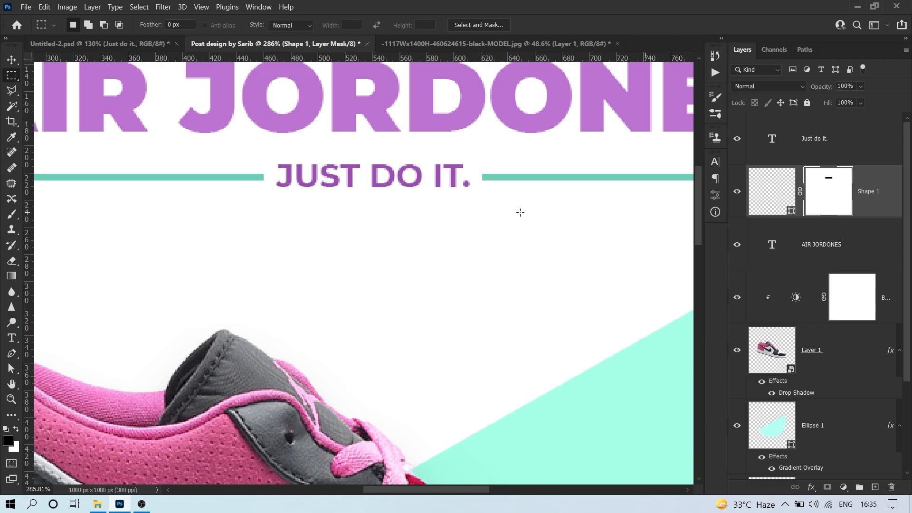
key(ctrl+0)
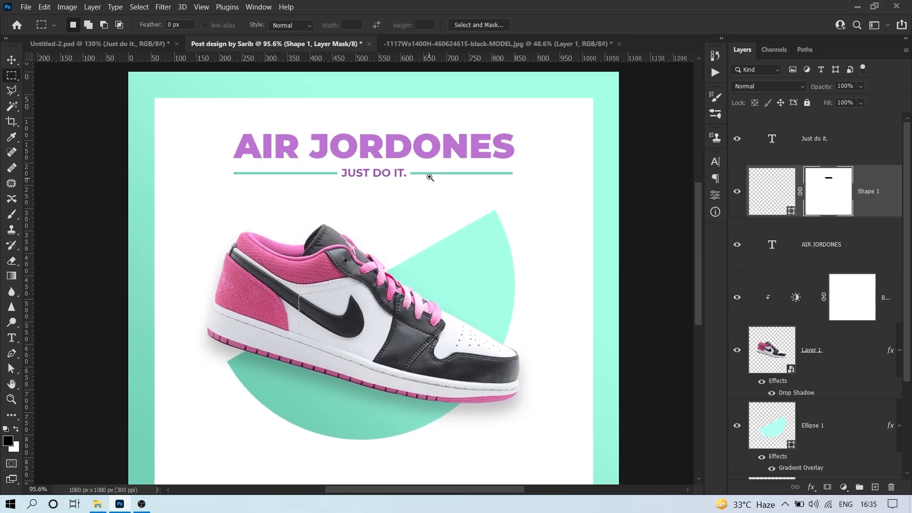
scroll(427, 175, down, 3)
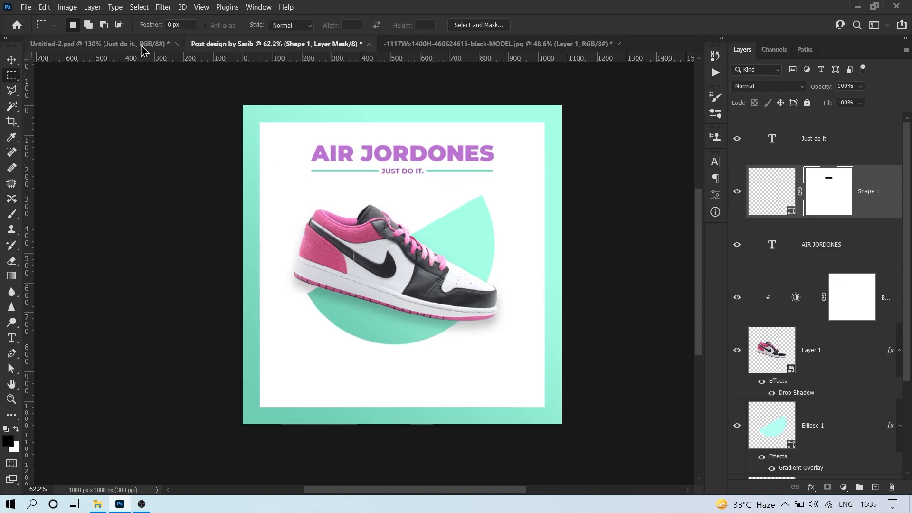
Copy the "Starting from $100 & get %50off today" text from Untitled-2.psd into the post design and centre it horizontally on the canvas
click(143, 48)
key(v)
scroll(430, 245, down, 2)
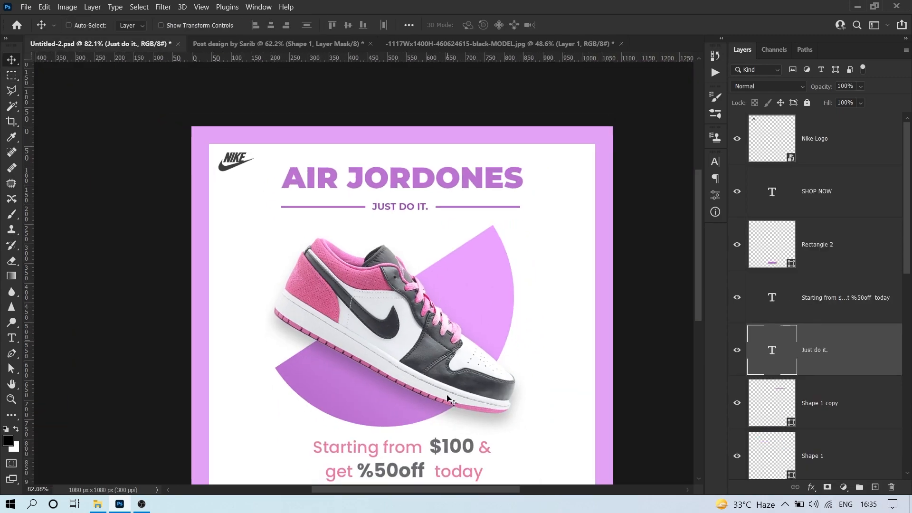
scroll(451, 390, down, 3)
drag(406, 365, 475, 329)
key(ctrl+a)
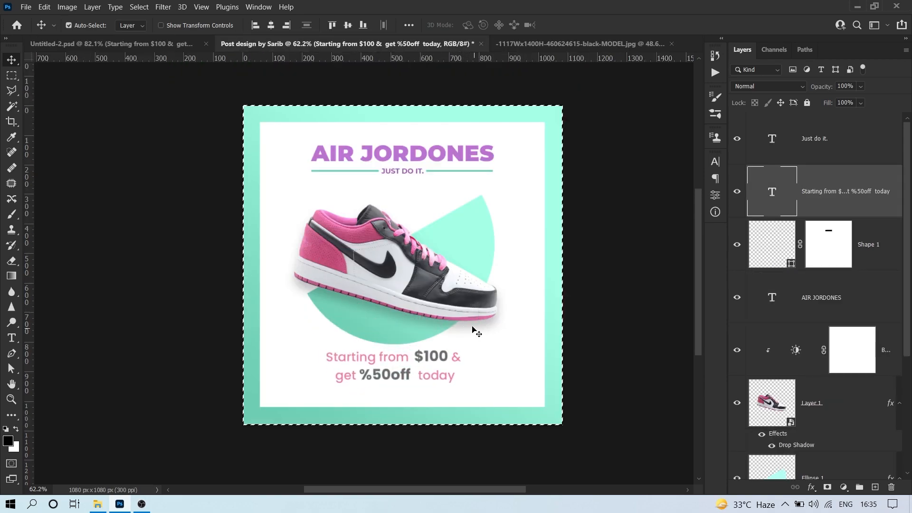
click(271, 26)
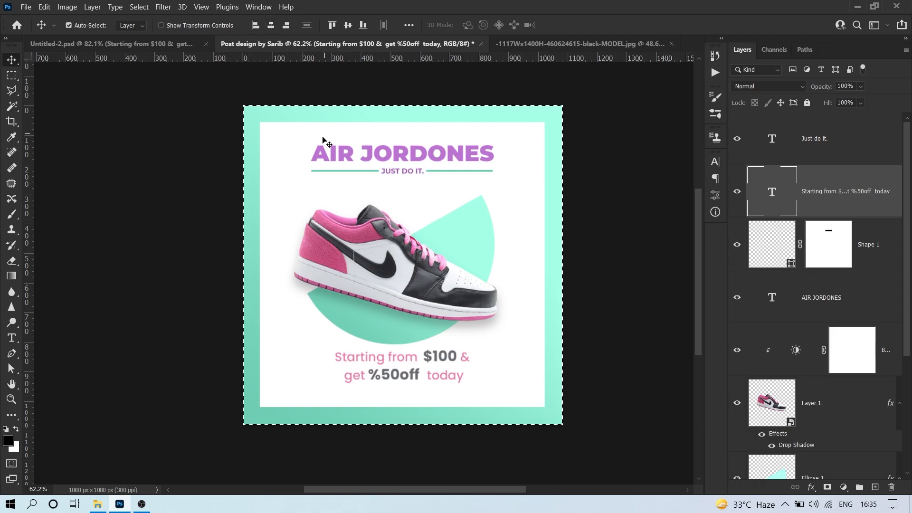
key(ctrl+d)
Scale down and raise the shoe together with its semicircle, and bring the offer text up closer beneath them
drag(102, 204, 441, 294)
drag(518, 201, 519, 169)
key(ctrl+t)
key(Return)
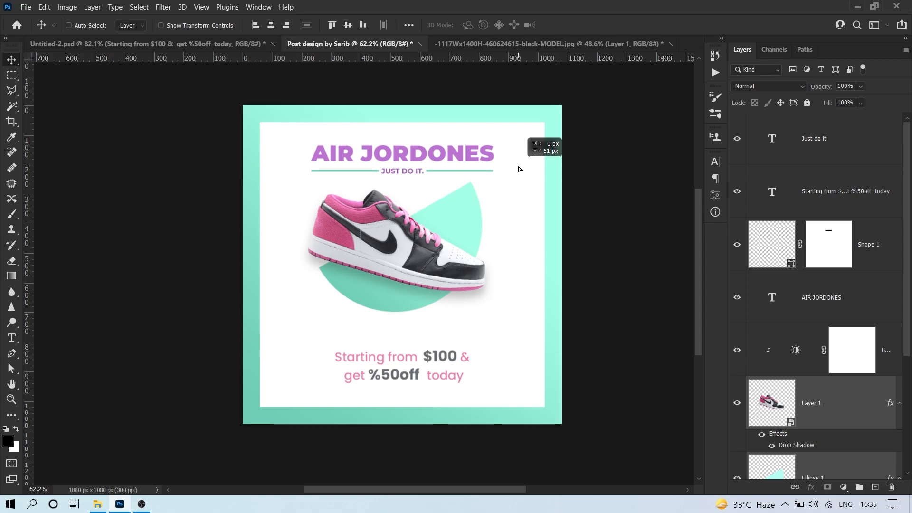
drag(413, 380, 476, 268)
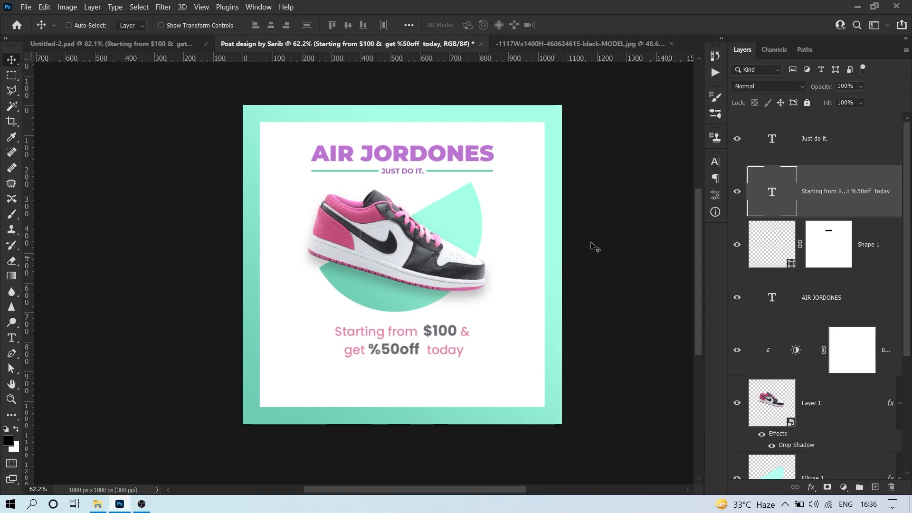
ctrl+click(604, 236)
Draw a rectangle about 242 × 61 px below the offer text as a button and fill it with the stroke's aqua colour
click(212, 45)
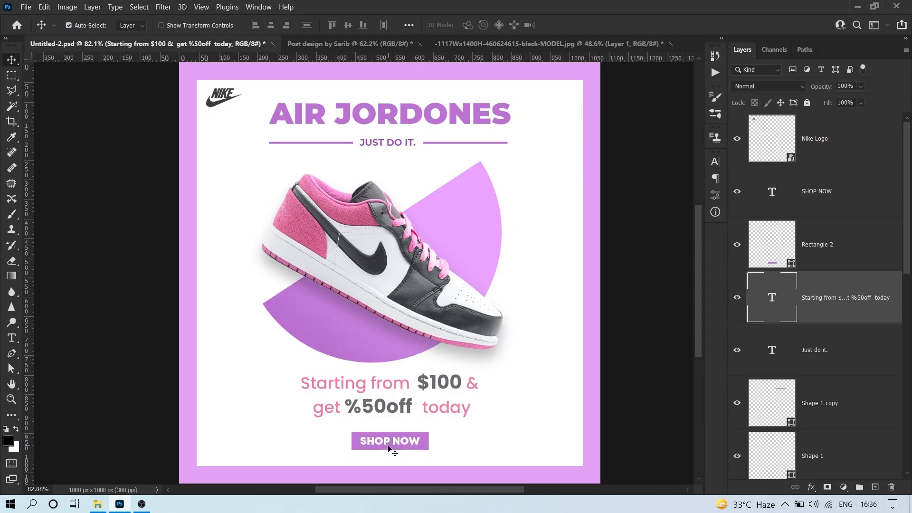
click(318, 45)
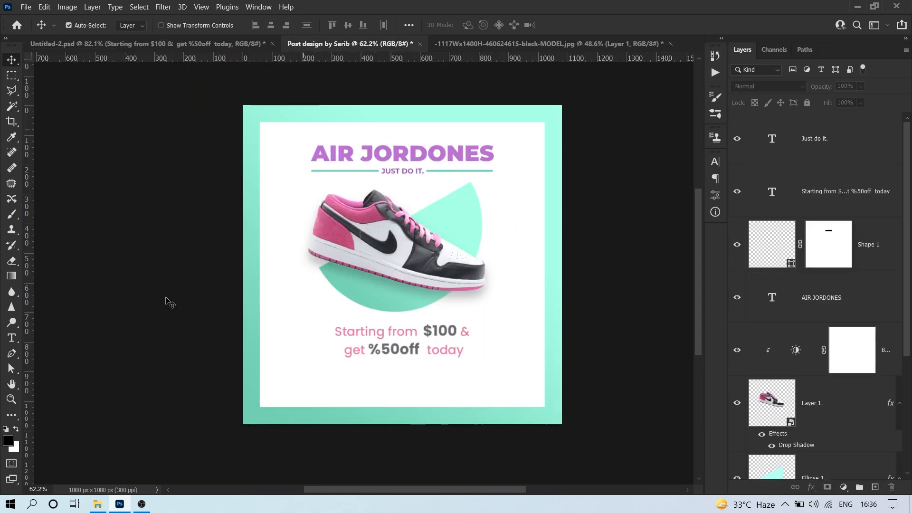
click(11, 415)
right_click(11, 416)
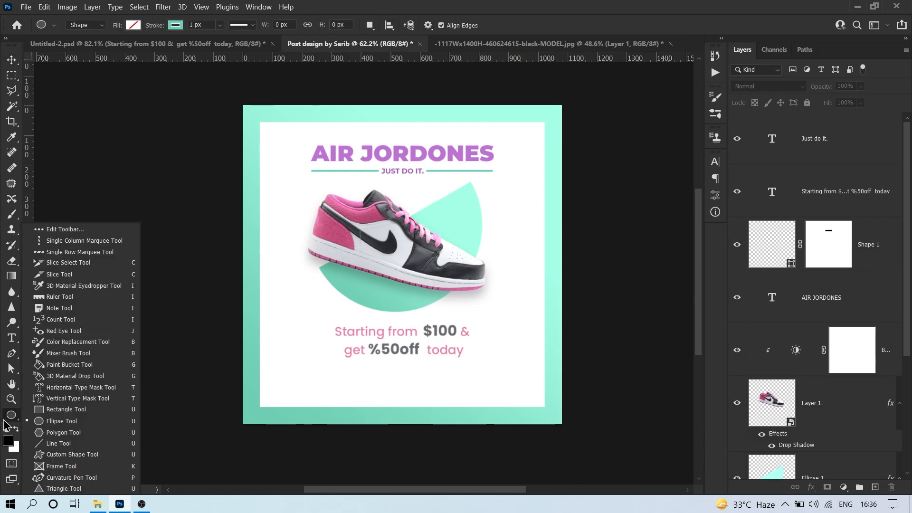
click(101, 410)
drag(363, 379, 433, 397)
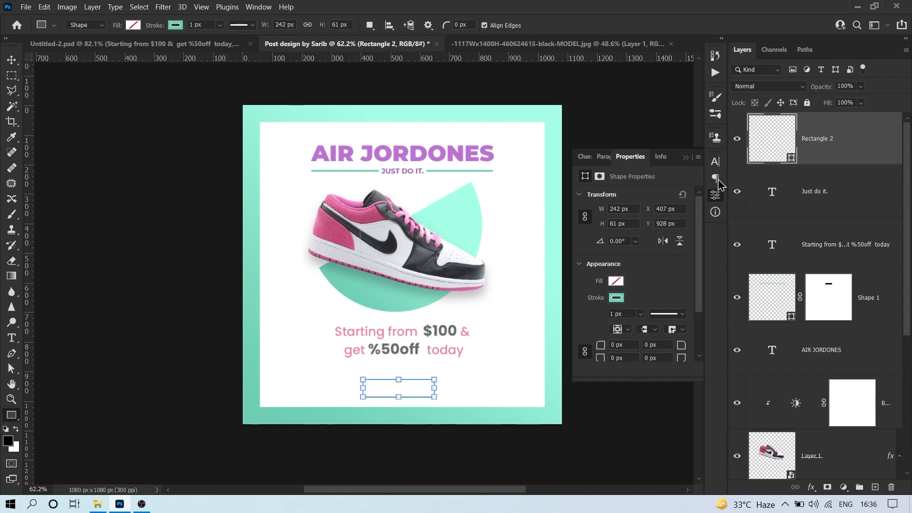
click(616, 282)
click(592, 344)
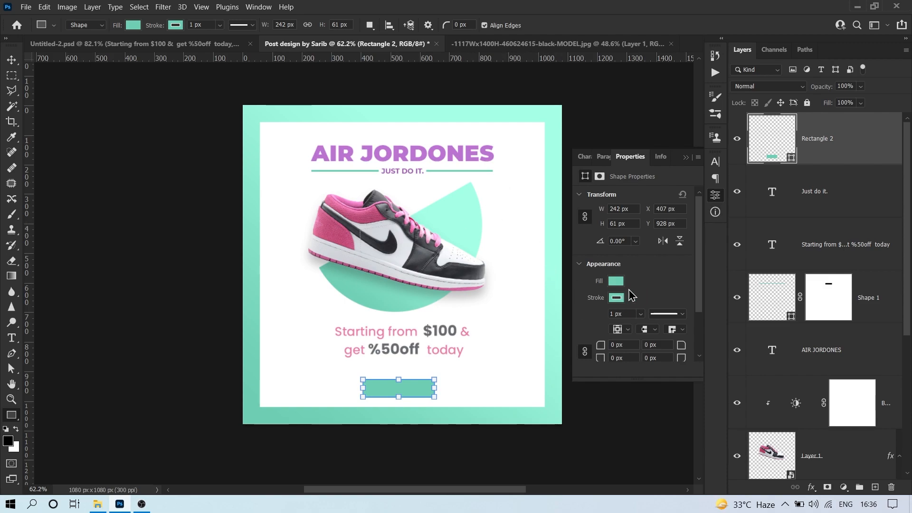
Move the aqua button rectangle up and slightly to the right, closer beneath the offer text
scroll(412, 401, up, 4)
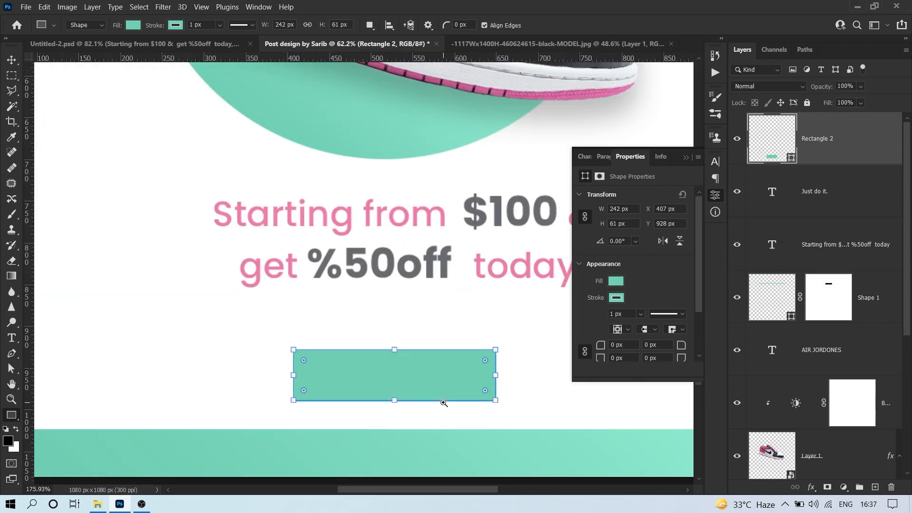
scroll(440, 401, down, 2)
key(v)
drag(426, 394, 437, 367)
Examine the font settings of the offer text, the AIR JORDONES heading and the JUST DO IT. tagline
click(398, 293)
double_click(398, 293)
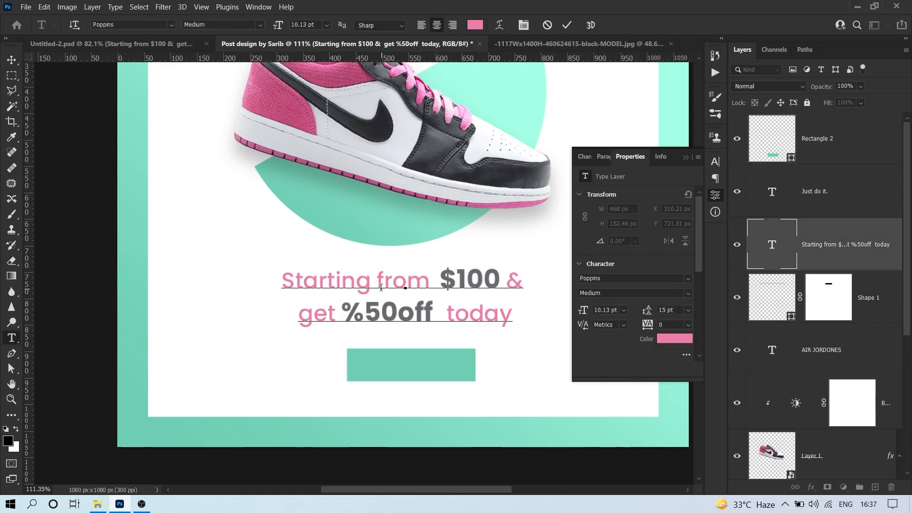
key(ctrl+a)
click(321, 291)
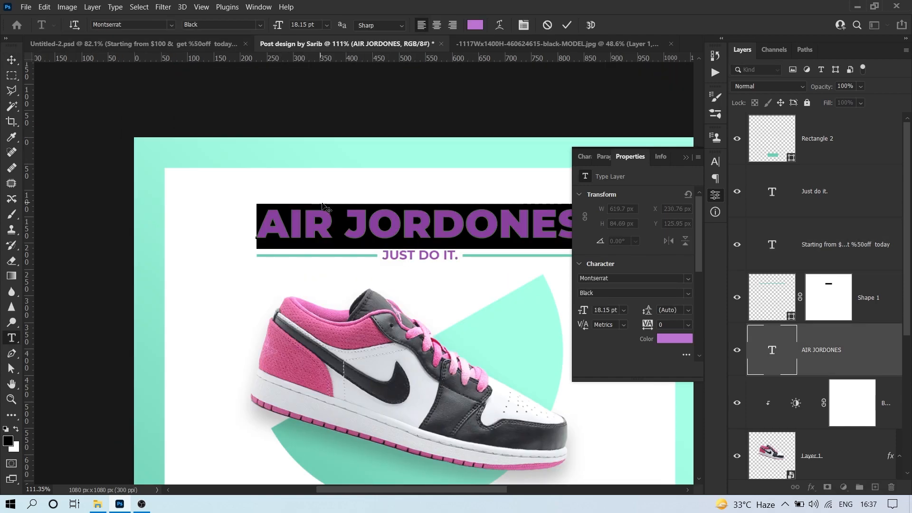
key(ctrl+Return)
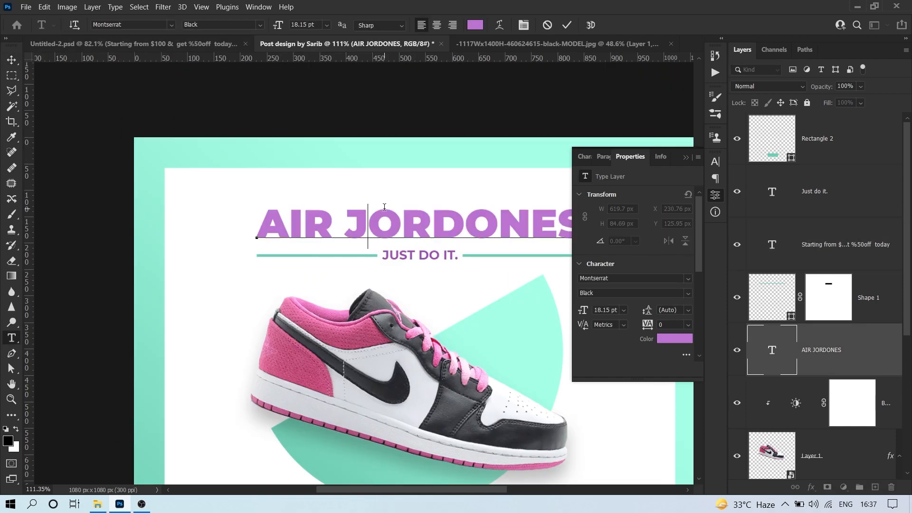
key(v)
double_click(417, 254)
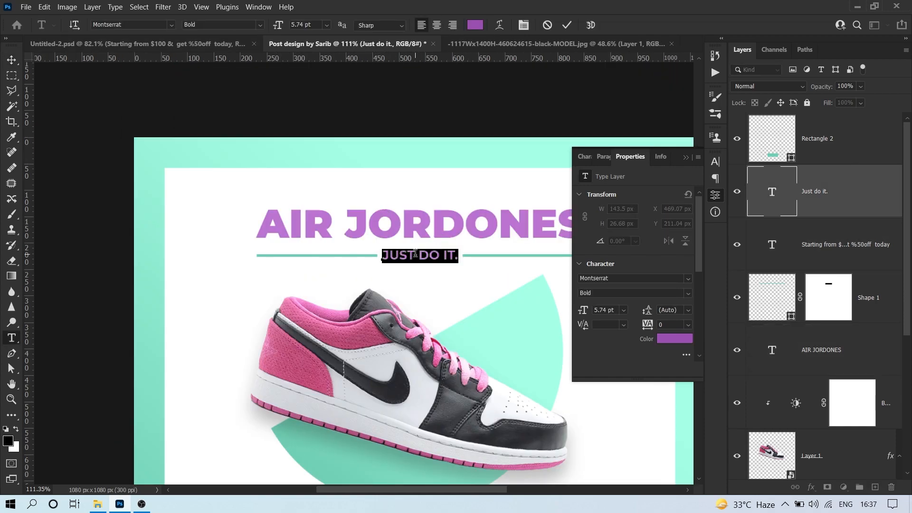
key(ctrl+Return)
drag(451, 340, 394, 180)
drag(386, 410, 386, 321)
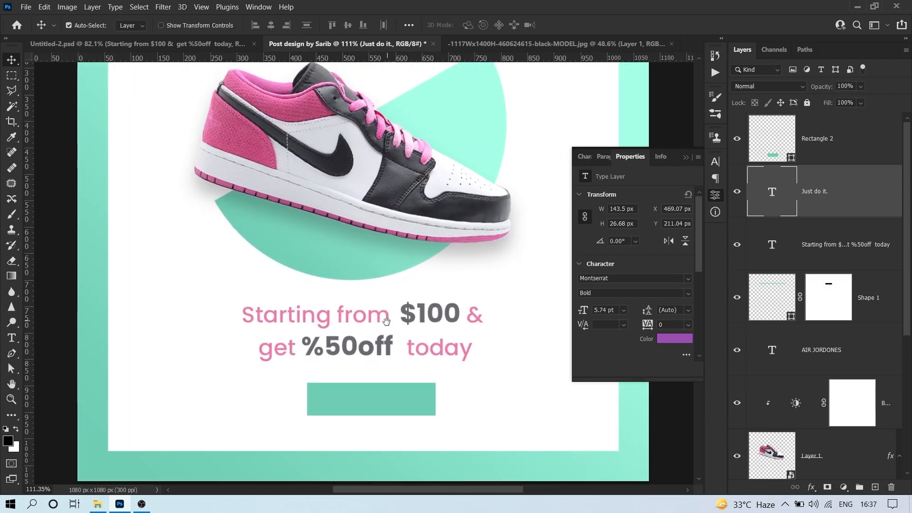
drag(435, 272, 449, 223)
double_click(337, 265)
drag(345, 264, 315, 265)
drag(440, 265, 457, 265)
key(ctrl+Return)
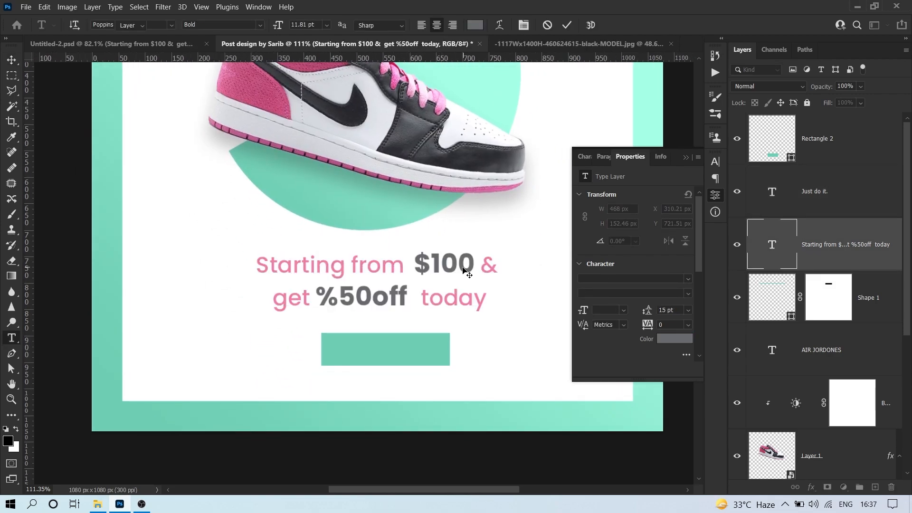
Add the text SHOP NOW beside the aqua rectangle and set its font to Mont Heavy DEMO
drag(454, 320, 471, 261)
key(t)
click(252, 284)
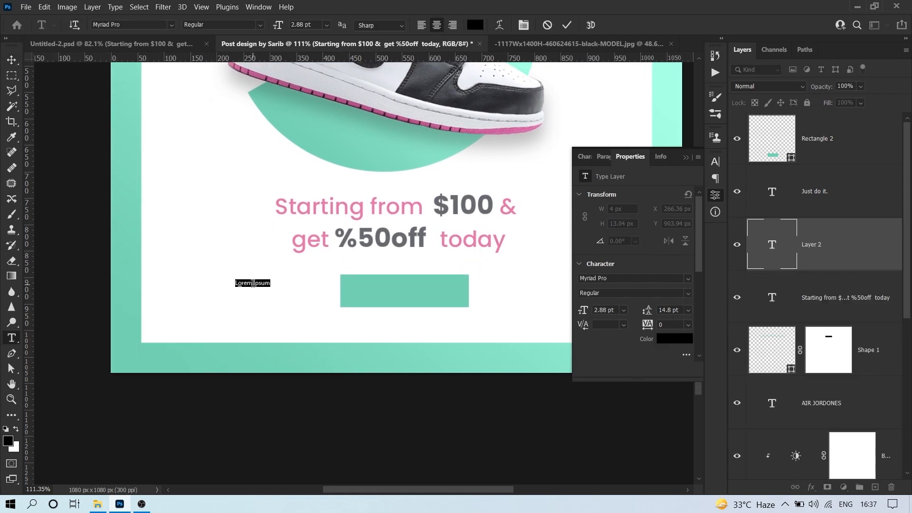
click(134, 24)
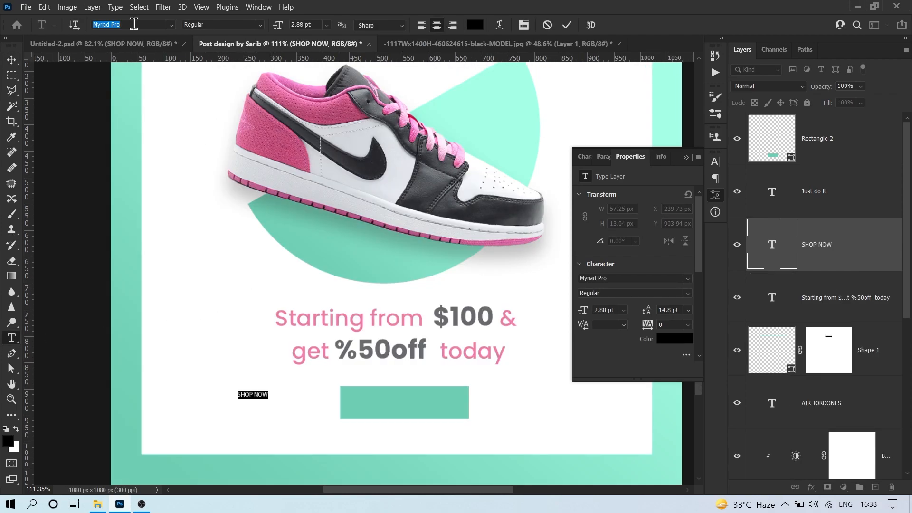
text(mont)
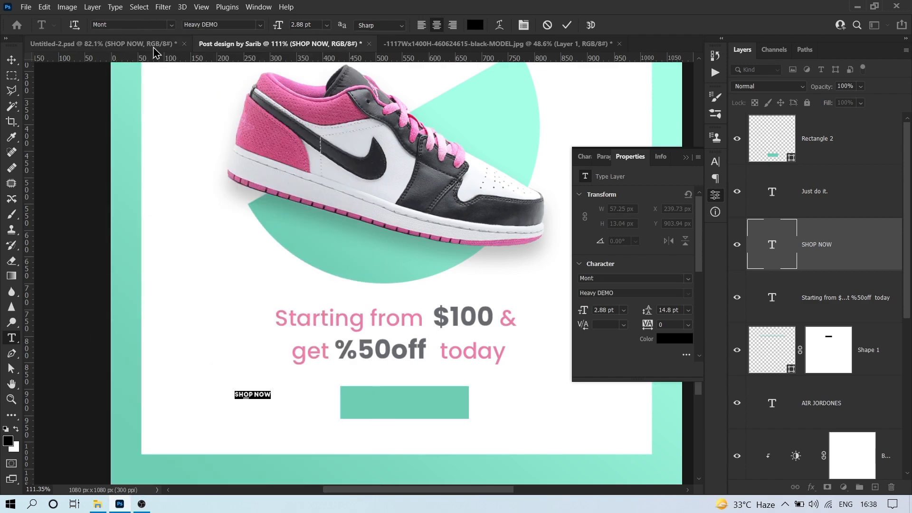
click(278, 72)
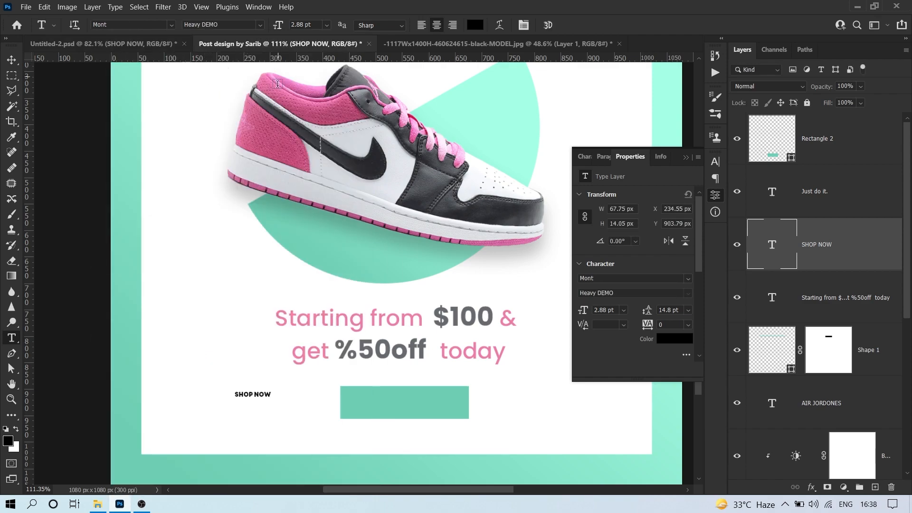
Enlarge the SHOP NOW text to about 155 × 32 px and centre it on the aqua rectangle, with its layer above the rectangle
key(ctrl+t)
drag(273, 391, 453, 381)
key(Return)
drag(852, 252, 845, 121)
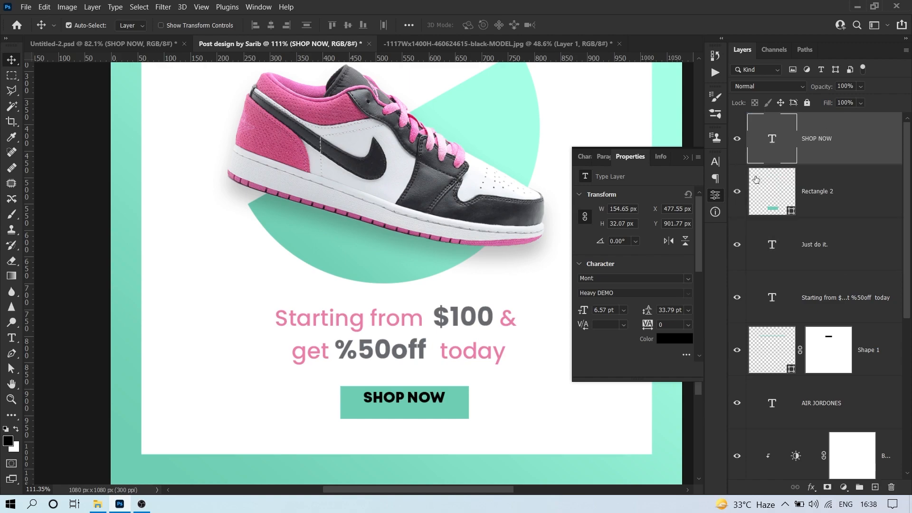
click(836, 201)
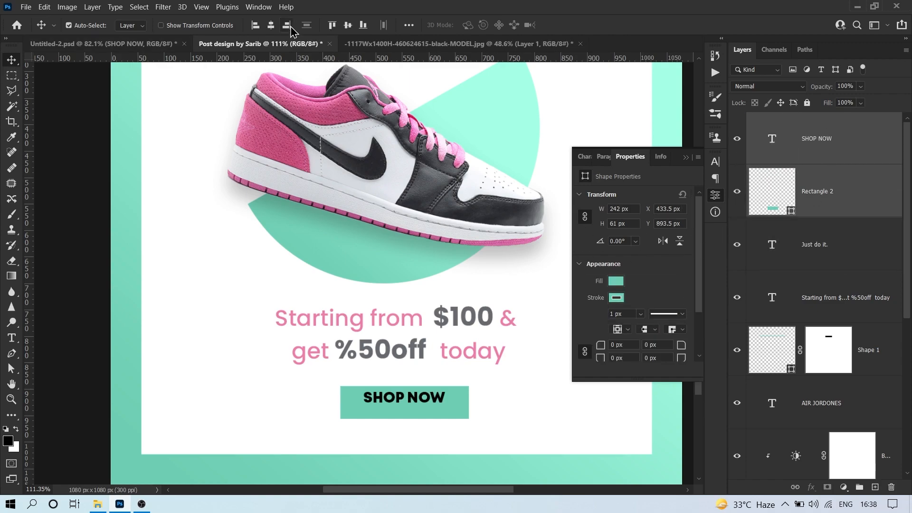
click(347, 27)
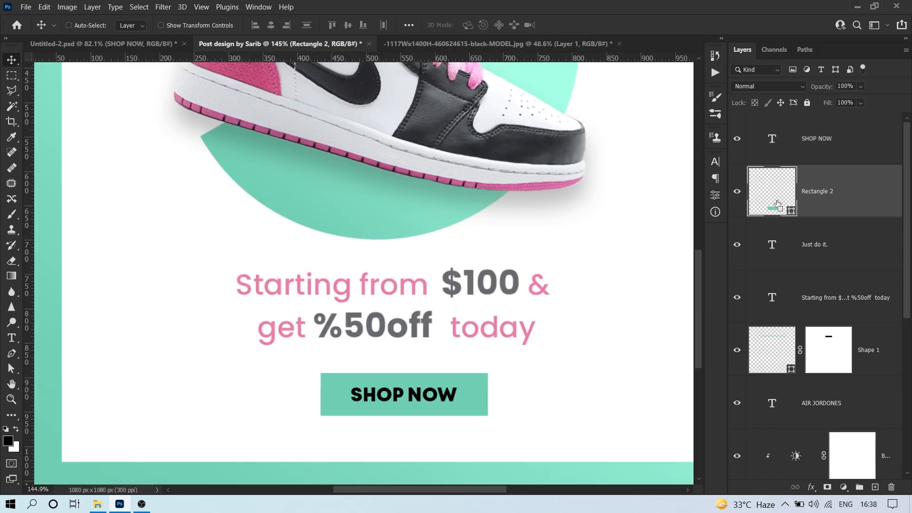
Scale the aqua rectangle behind SHOP NOW to 83.05% about its centre
key(ctrl+t)
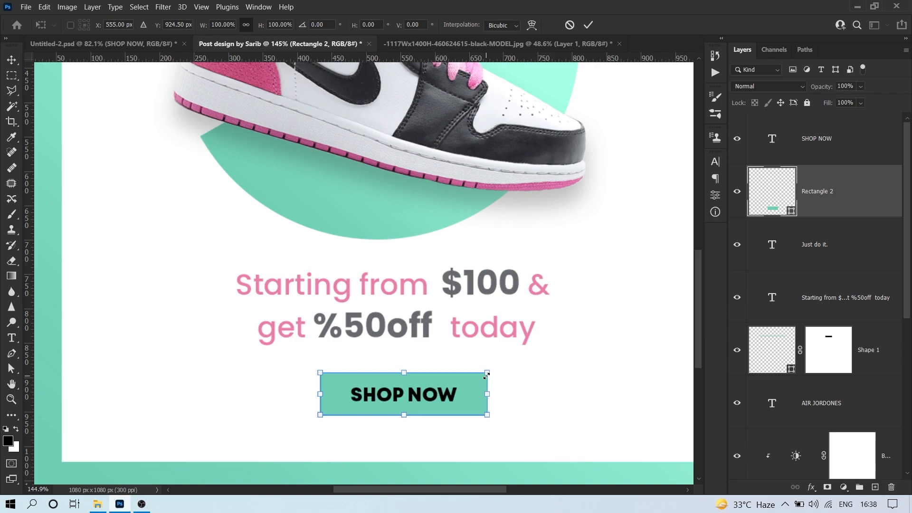
drag(485, 376, 471, 378)
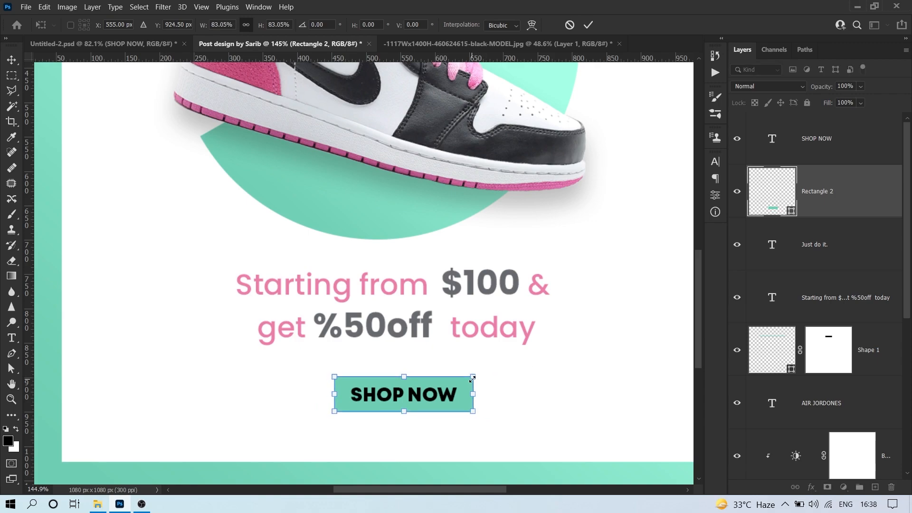
key(Return)
Lower the SHOP NOW text and its aqua rectangle together slightly, away from the offer text
ctrl+click(826, 137)
drag(461, 241, 414, 258)
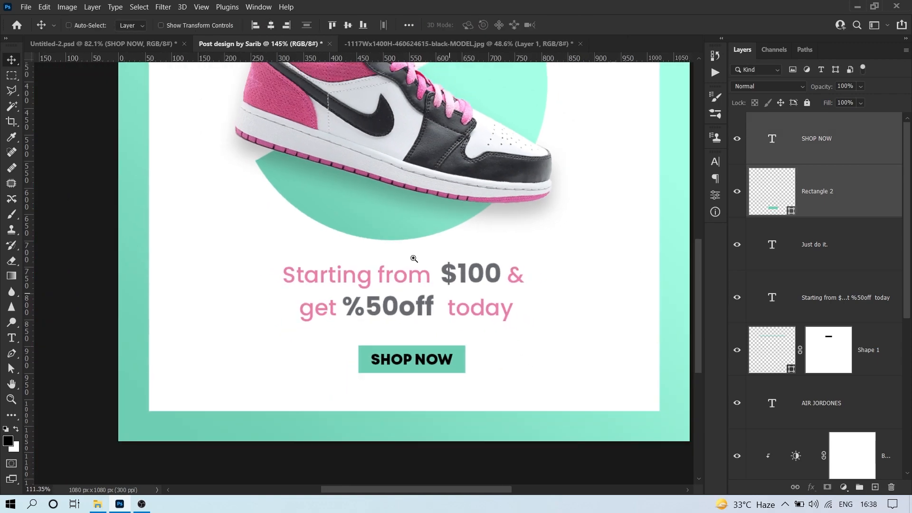
drag(495, 357, 494, 369)
scroll(494, 369, down, 2)
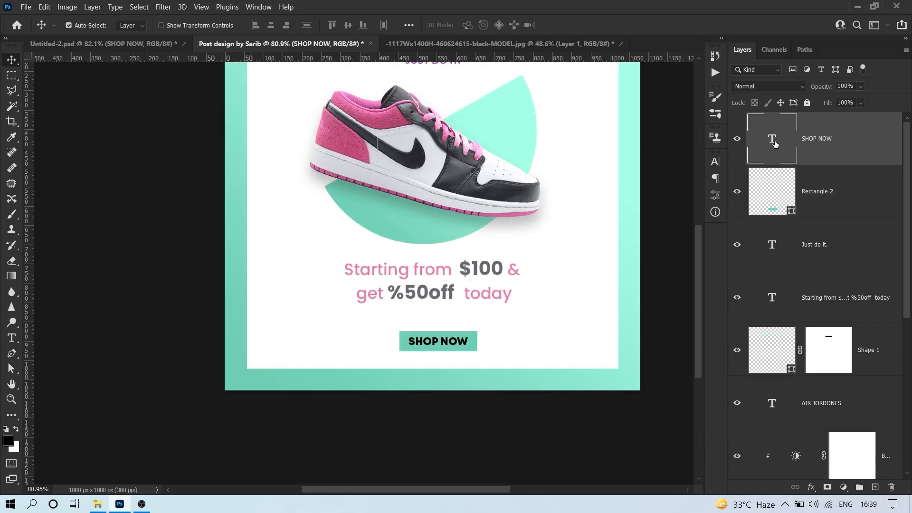
Change the SHOP NOW text colour to white (ffffff) and apply the edit
double_click(760, 128)
click(475, 24)
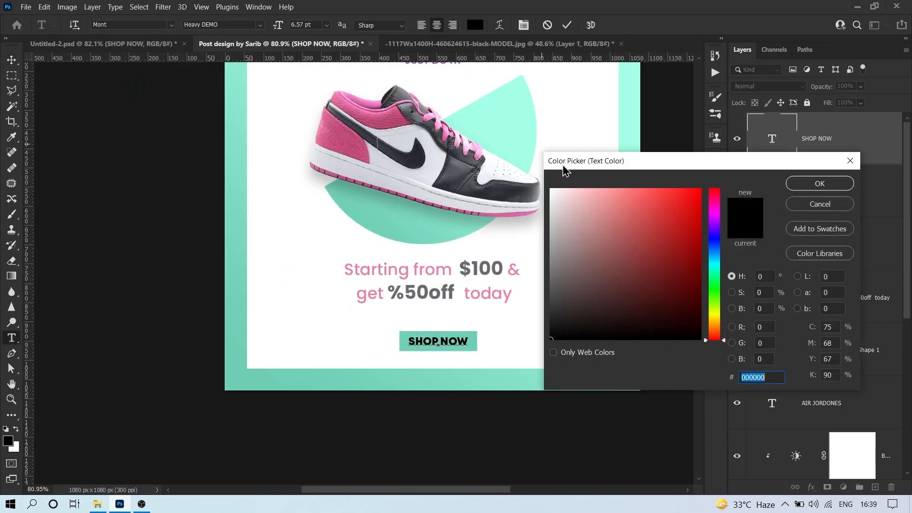
drag(561, 198, 550, 189)
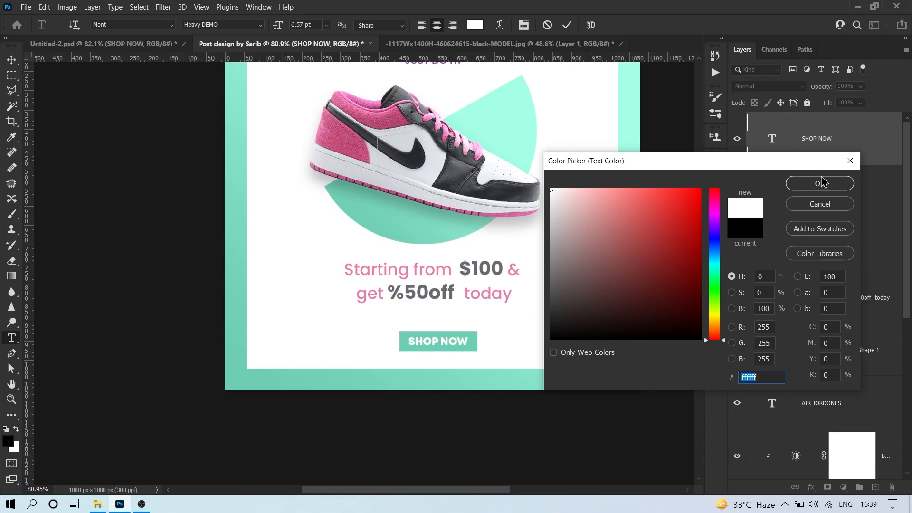
click(808, 183)
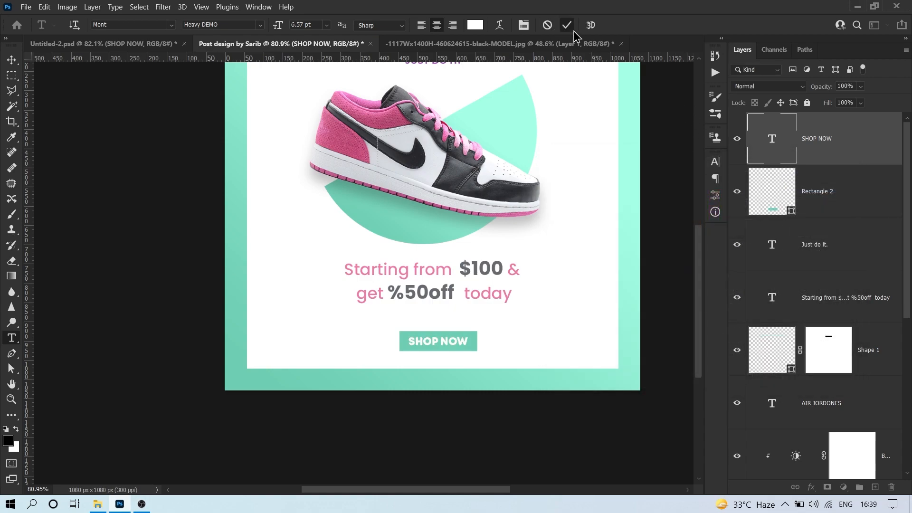
click(567, 24)
scroll(527, 189, down, 3)
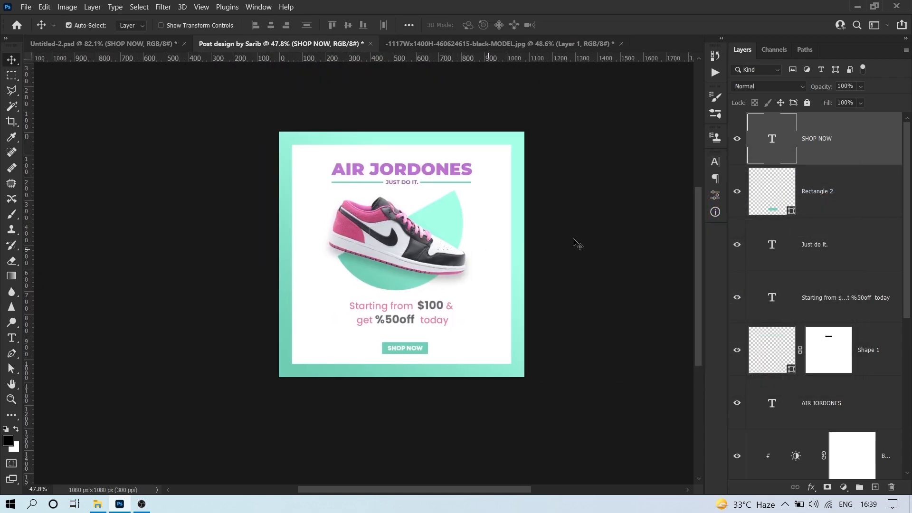
Centre the SHOP NOW text with its rectangle, and the offer text, horizontally on the canvas
click(592, 232)
key(ctrl+a)
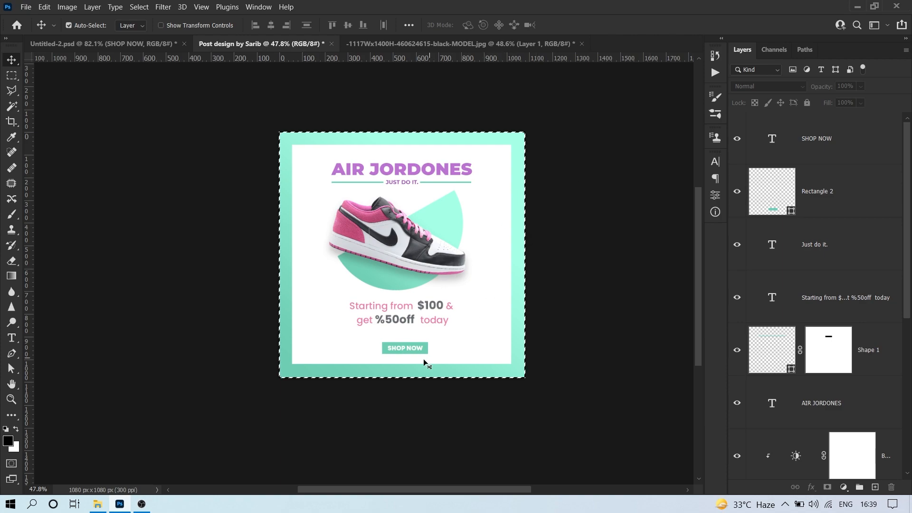
ctrl+click(823, 156)
ctrl+click(822, 177)
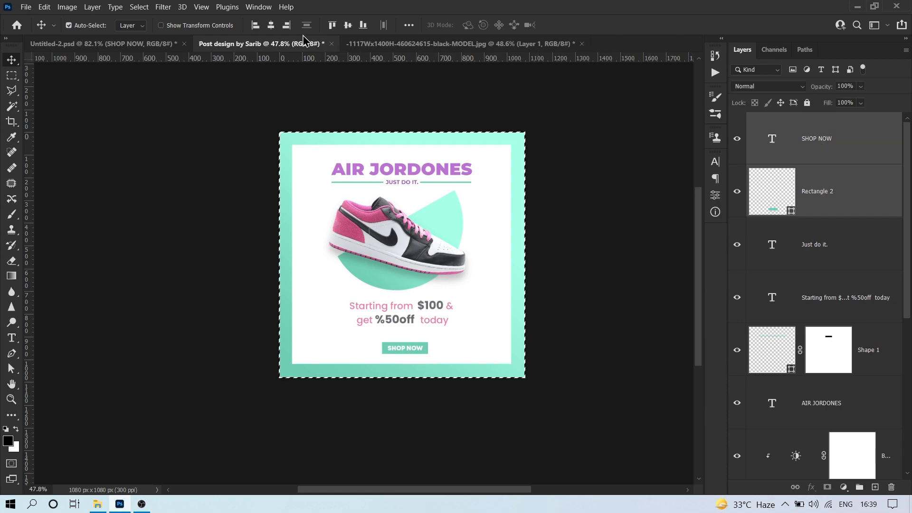
click(271, 25)
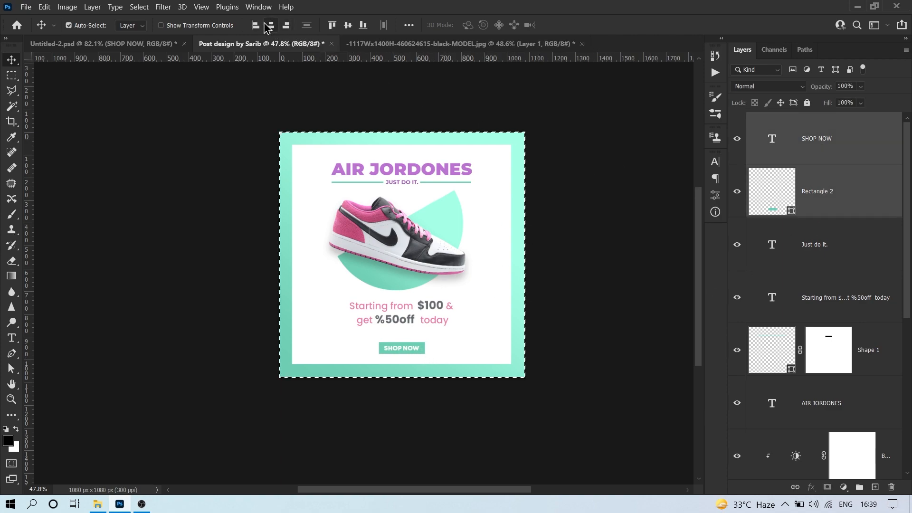
click(852, 257)
click(767, 299)
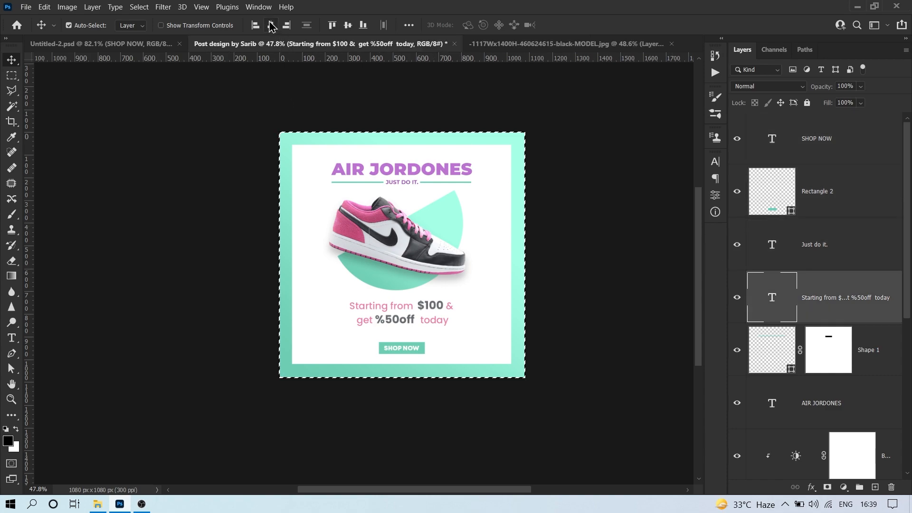
key(ctrl+d)
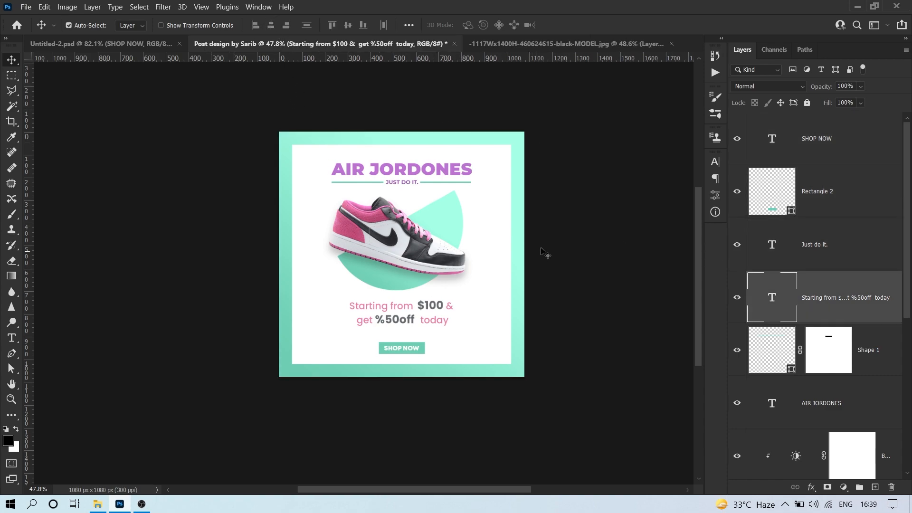
Bring the Nike logo from Untitled-2.psd into the post and place it in the white area's upper-left corner
click(152, 43)
drag(221, 101, 262, 44)
shift+click(222, 109)
drag(223, 109, 510, 195)
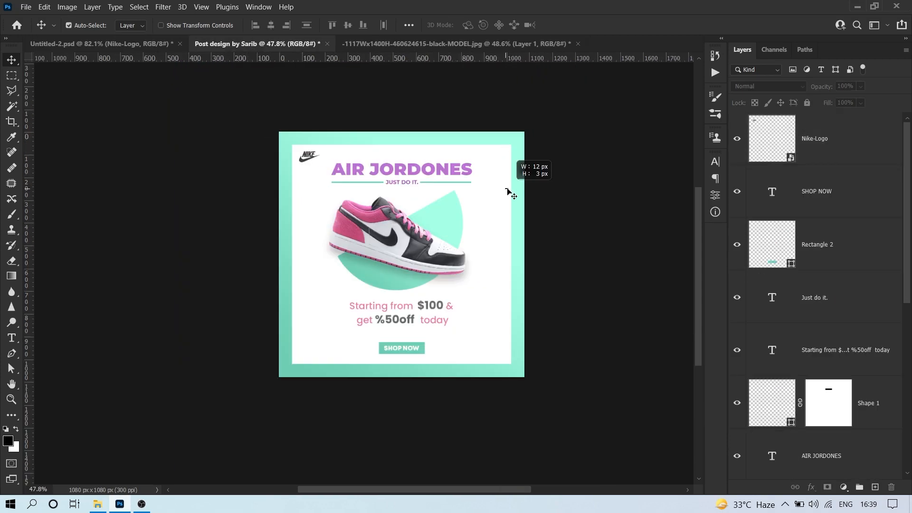
Enlarge the white rectangle slightly about its centre to narrow the aqua border, and lock its layer
scroll(843, 334, down, 5)
click(846, 387)
click(890, 379)
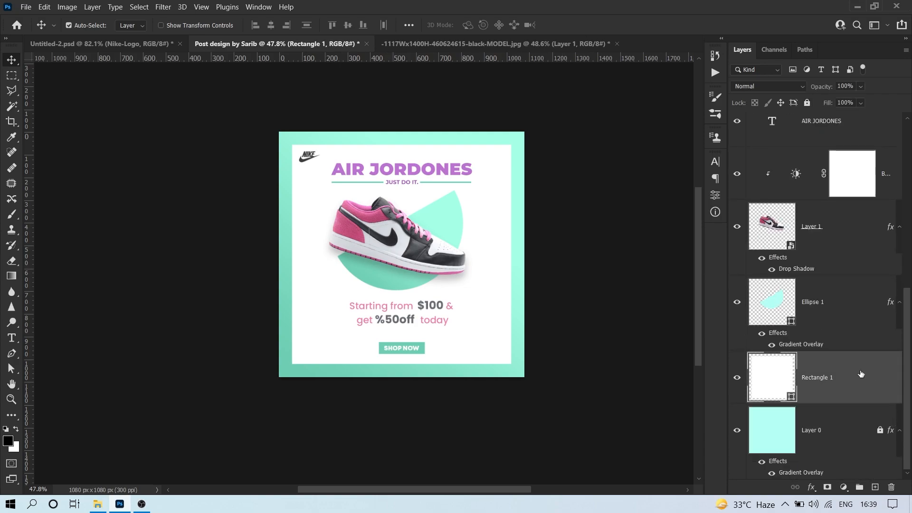
key(ctrl+t)
drag(512, 148, 516, 149)
key(Return)
scroll(301, 161, up, 3)
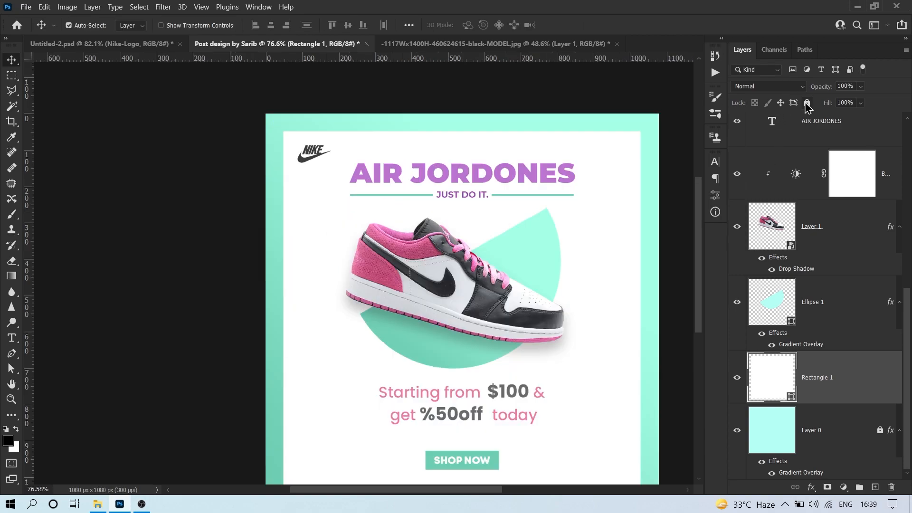
Shift the Nike logo closer to the upper-left corner of the enlarged white area
drag(245, 135, 308, 166)
key(shift+Right)
key(shift+Up)
key(shift+Up)
Raise the AIR JORDONES heading together with its tagline and lines, away from the shoe
drag(635, 124, 482, 209)
key(shift+Up)
key(shift+Up)
key(ctrl+z)
ctrl+shift+click(542, 231)
drag(603, 155, 493, 88)
key(shift+Down)
Lower the offer text slightly towards the SHOP NOW button
drag(145, 343, 333, 377)
drag(460, 310, 461, 318)
click(54, 164)
scroll(594, 190, down, 2)
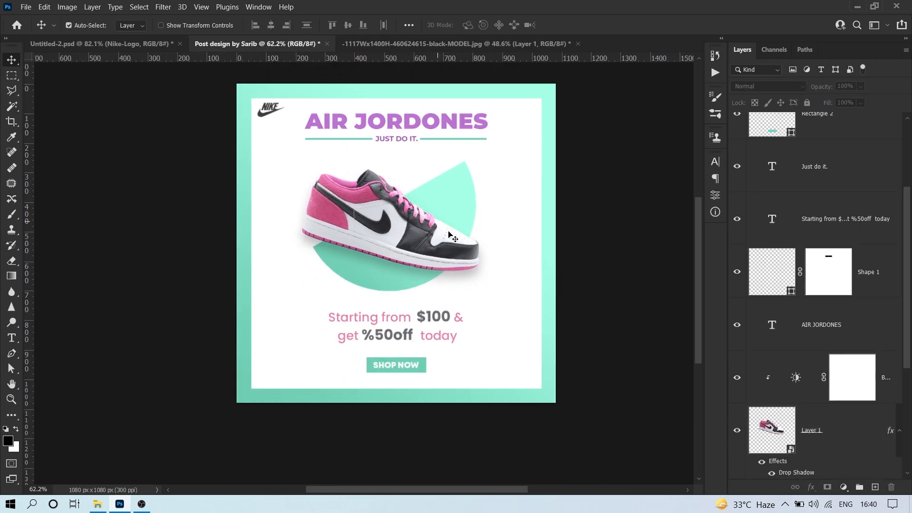
Turn the aqua border and semicircle purple with a Hue/Saturation adjustment above the semicircle layer, using a hue of about +96
scroll(832, 313, down, 4)
click(843, 432)
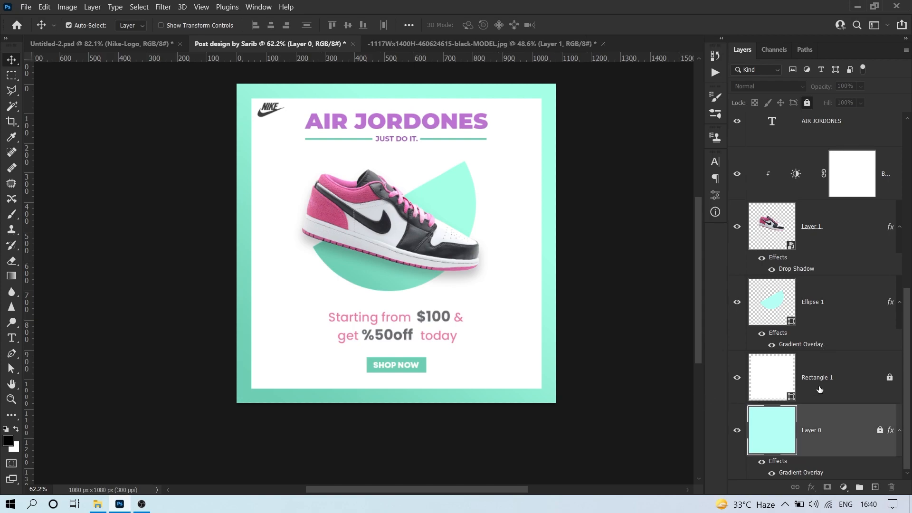
click(819, 390)
click(820, 311)
click(843, 487)
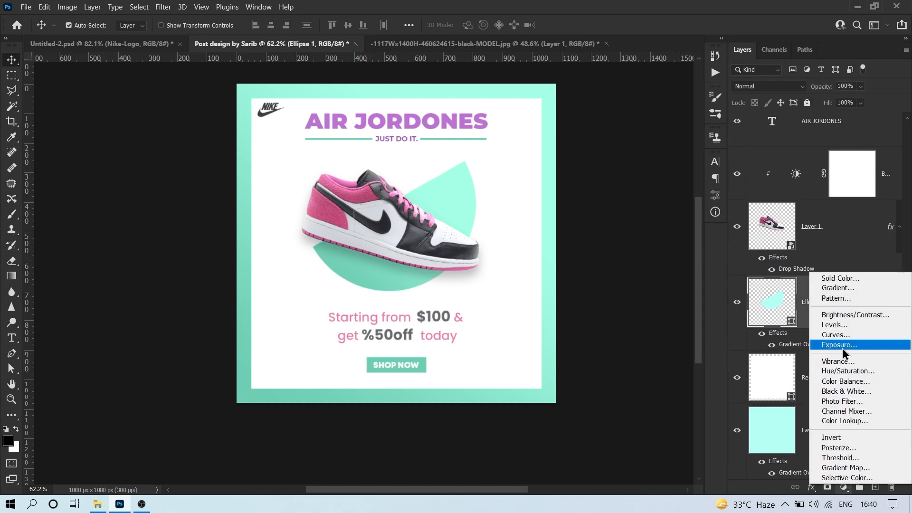
click(845, 370)
drag(631, 242, 668, 270)
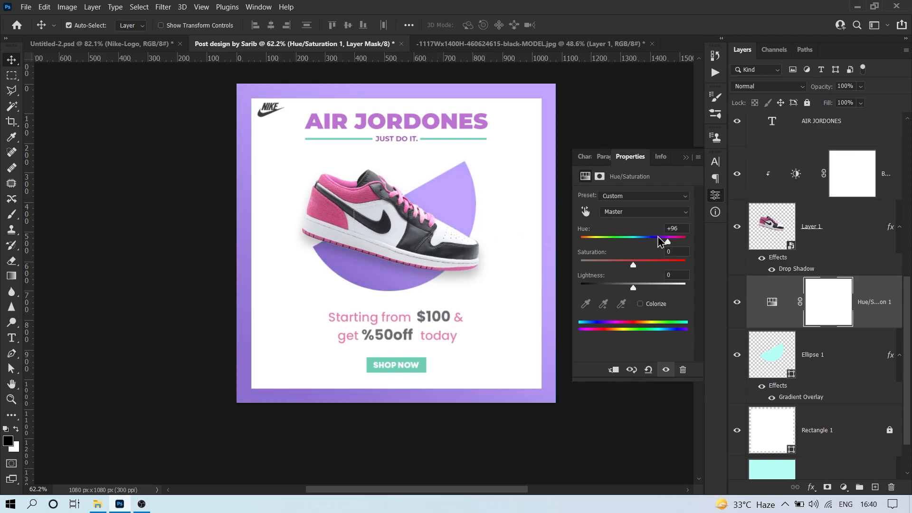
drag(667, 241, 666, 242)
drag(482, 208, 468, 240)
click(555, 147)
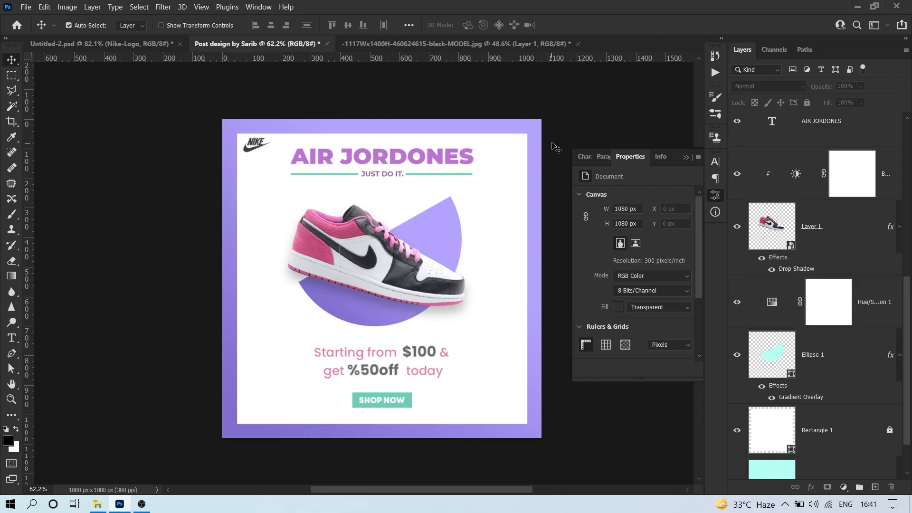
Recolour the stroke of the lines beside the tagline to purple bc73d2, sampled from the heading
scroll(463, 183, up, 3)
key(ctrl+v)
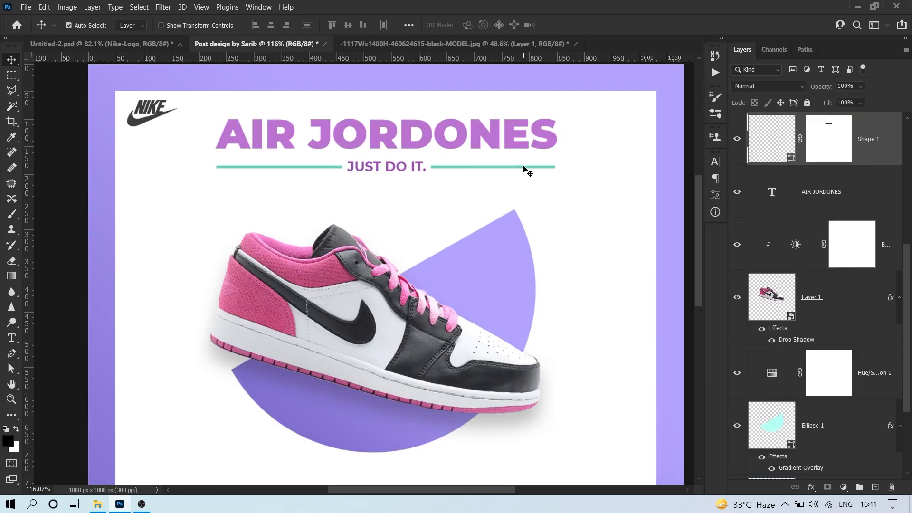
scroll(793, 195, up, 5)
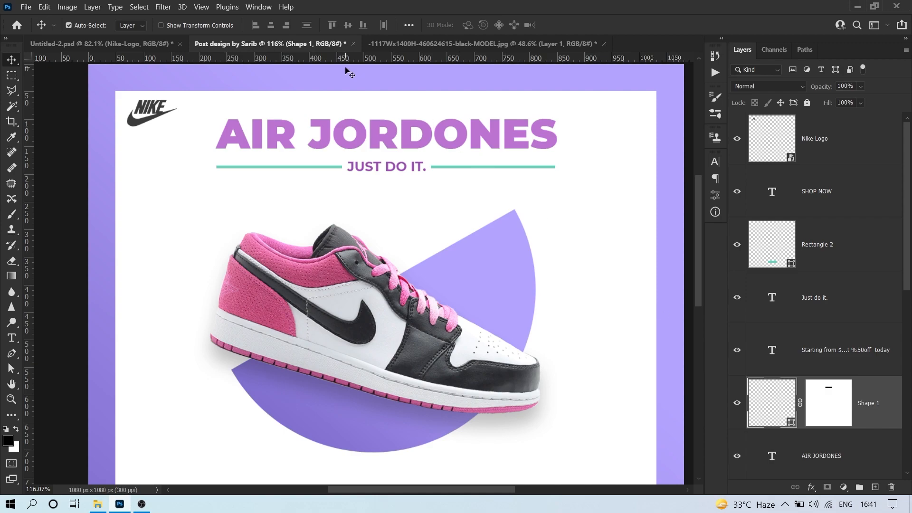
key(a)
click(226, 25)
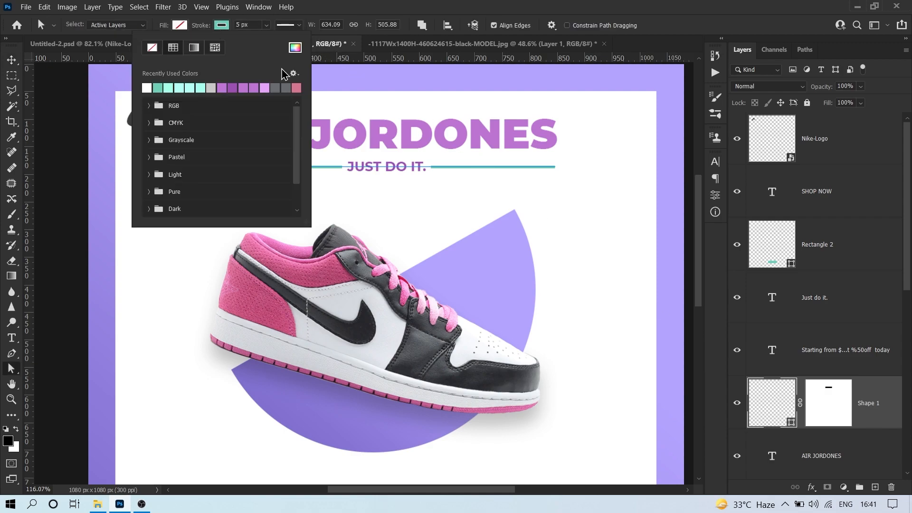
click(295, 48)
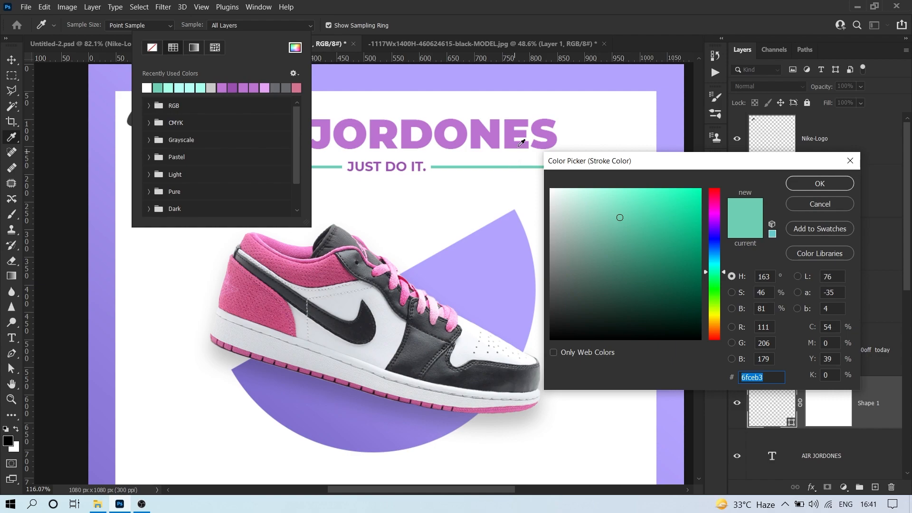
click(495, 135)
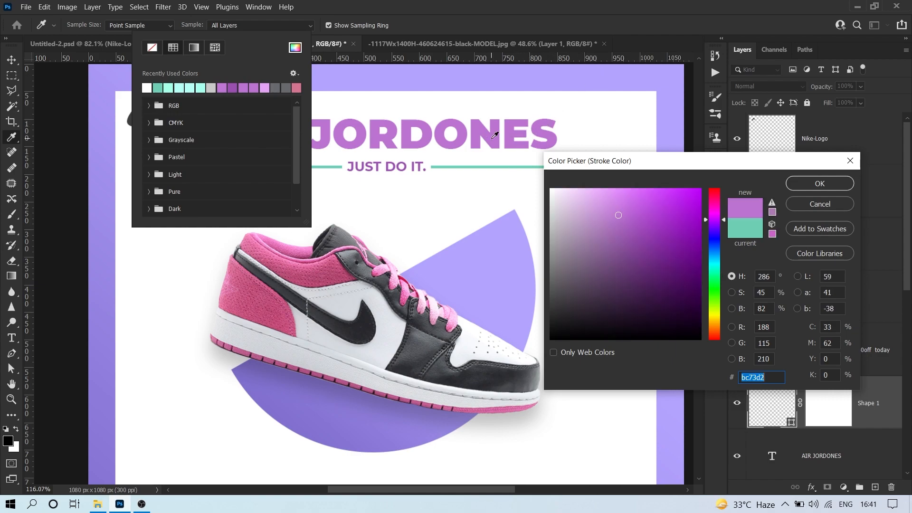
click(826, 184)
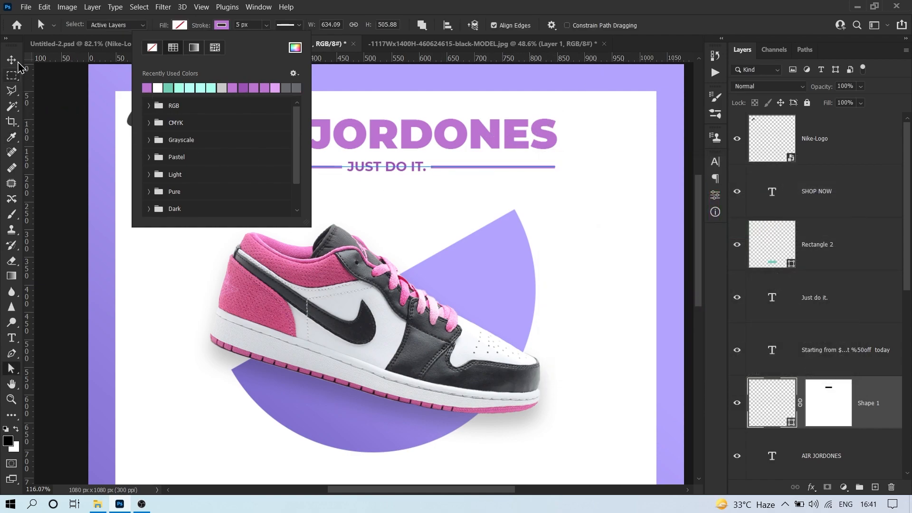
click(12, 60)
click(70, 156)
Recolour the rectangle behind SHOP NOW with the purple sampled from the heading
scroll(448, 258, down, 2)
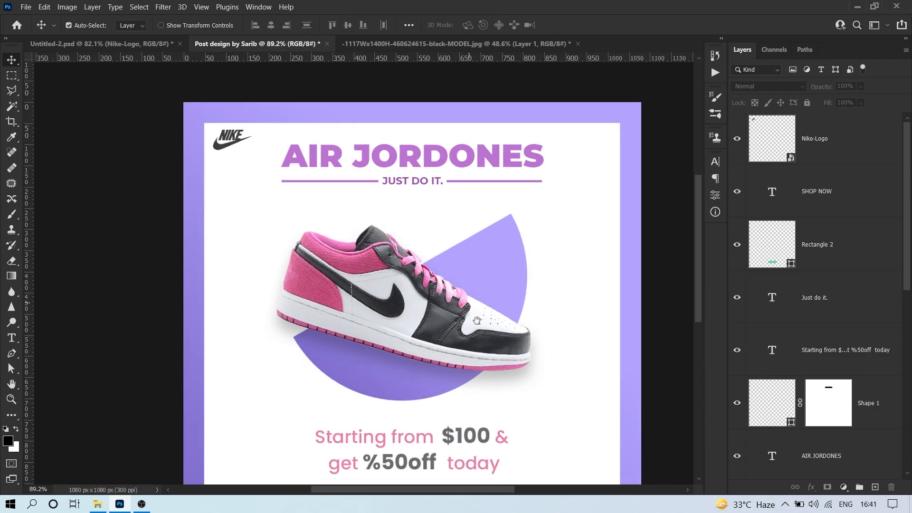
drag(481, 230, 442, 217)
click(412, 404)
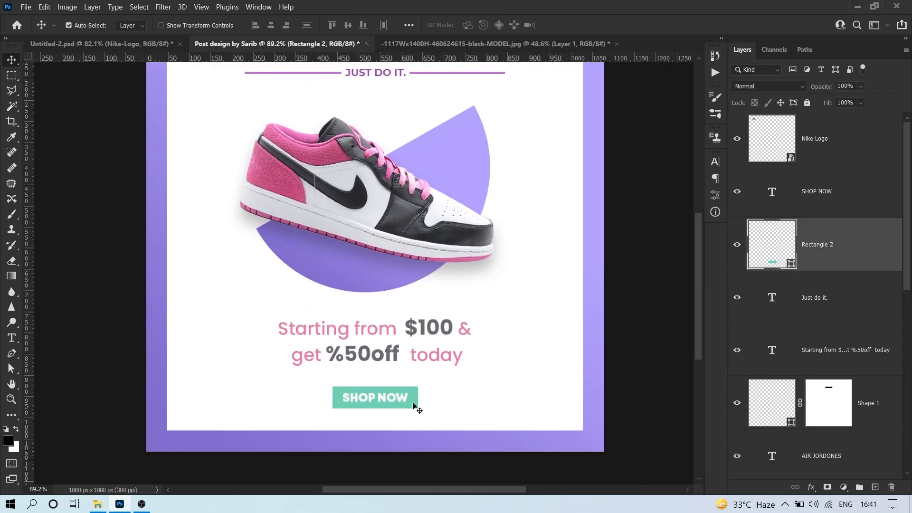
double_click(761, 252)
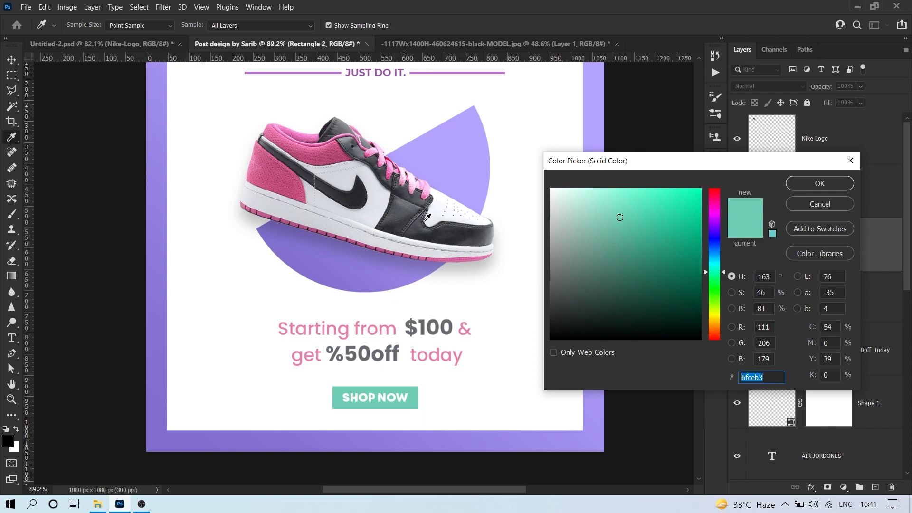
scroll(430, 182, up, 3)
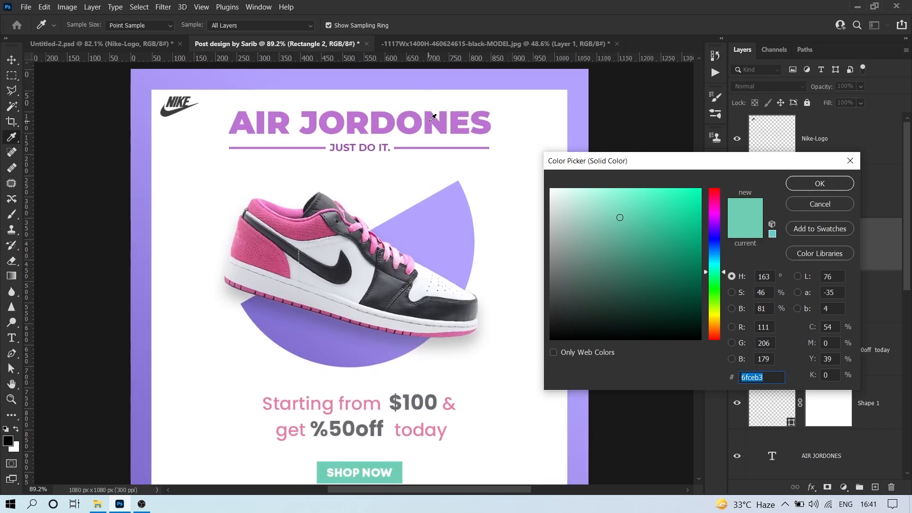
click(433, 118)
click(819, 183)
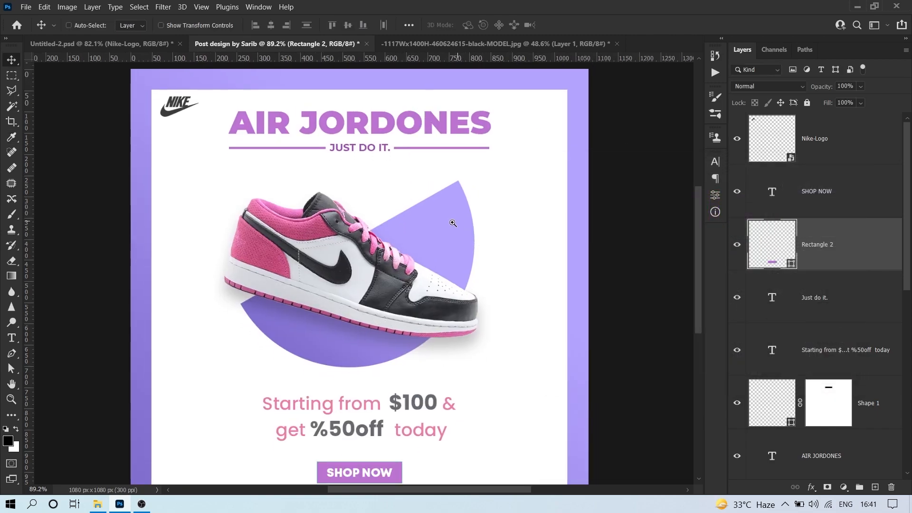
scroll(472, 234, down, 3)
click(593, 267)
scroll(640, 216, up, 1)
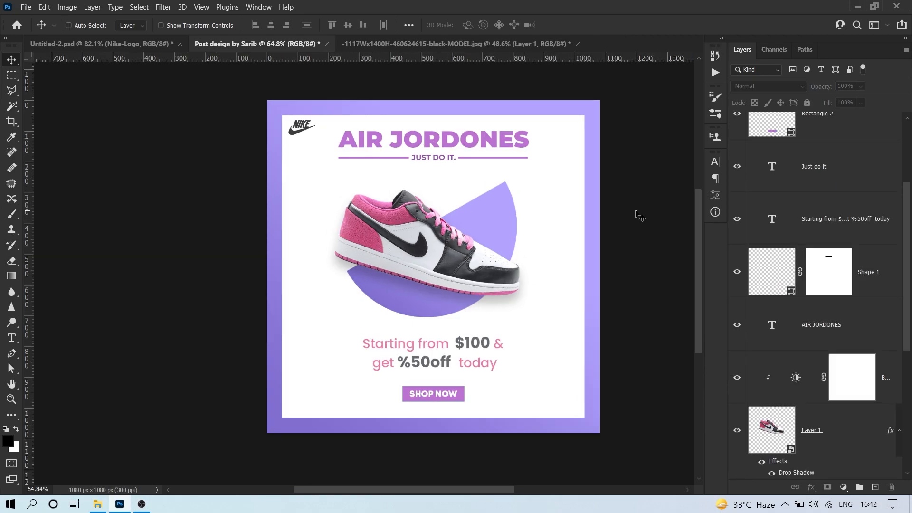
Save a JPEG copy of the post to the Desktop at quality 12 (Maximum) in Baseline ("Standard") format
click(26, 8)
click(66, 146)
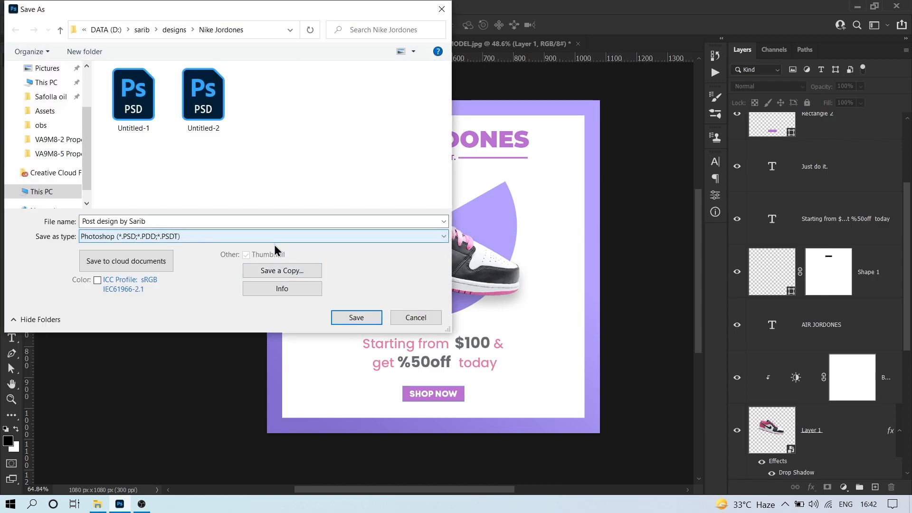
click(283, 272)
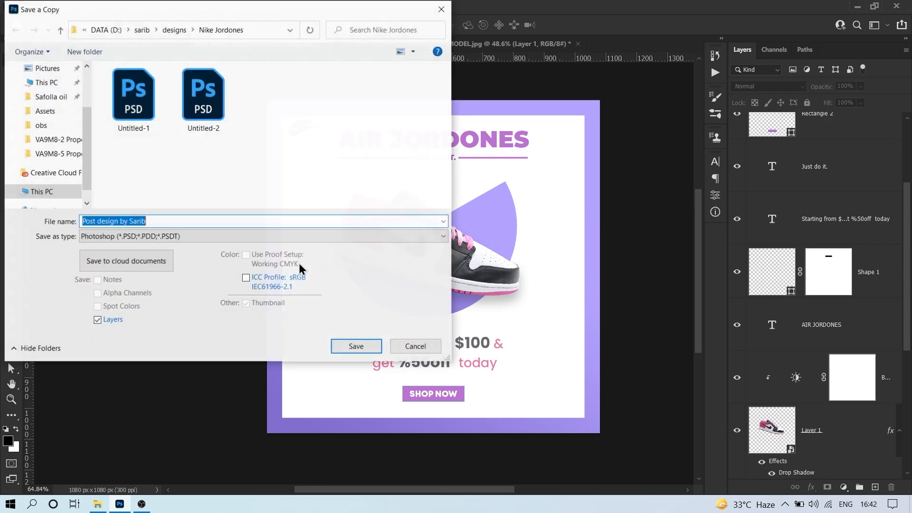
click(51, 94)
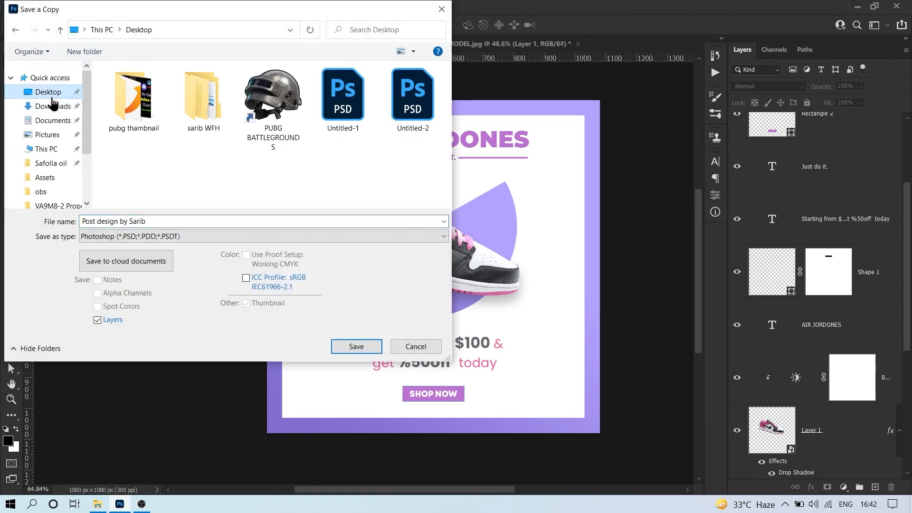
click(112, 220)
click(284, 237)
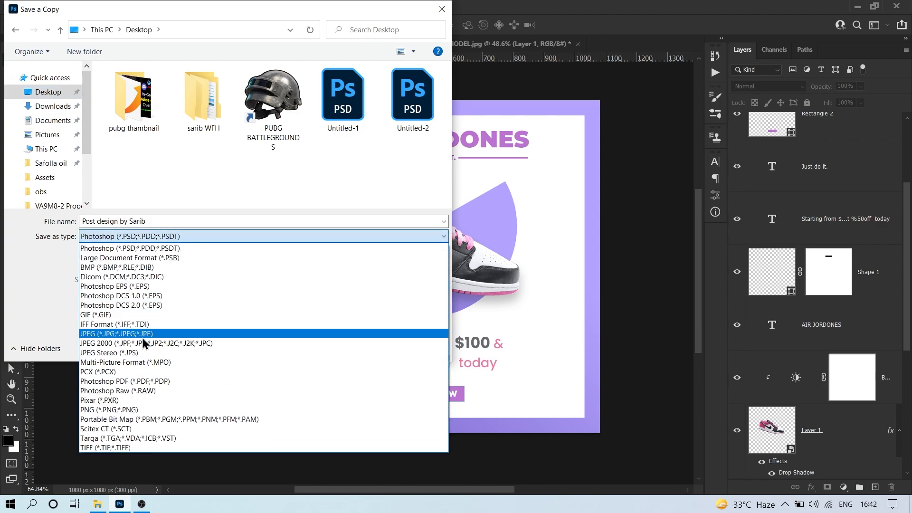
click(153, 317)
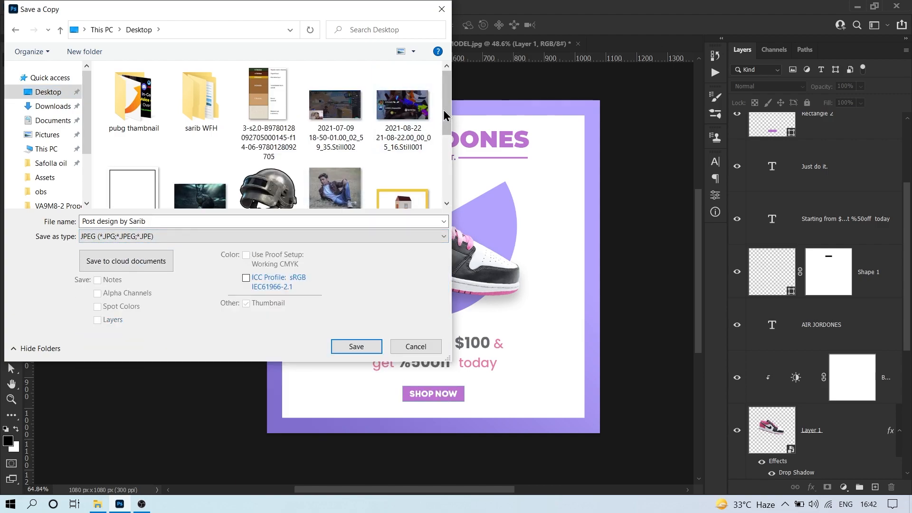
drag(445, 117, 435, 187)
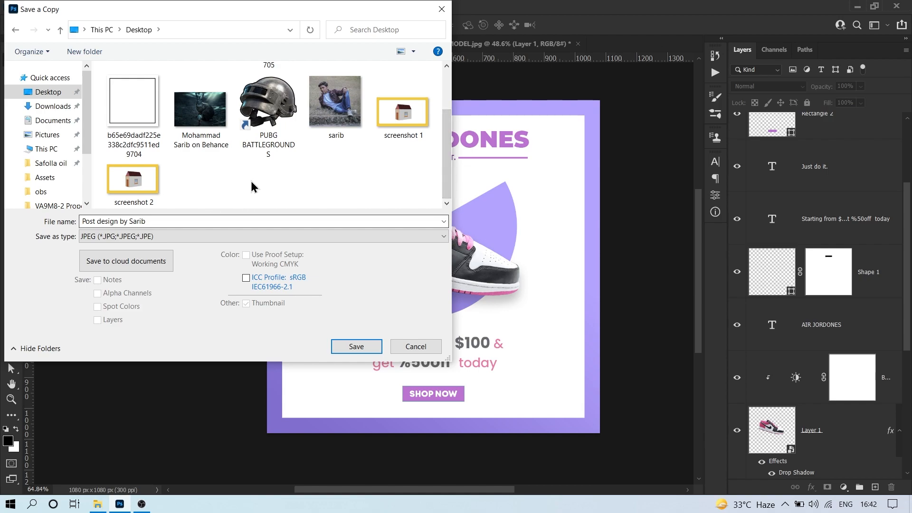
click(356, 346)
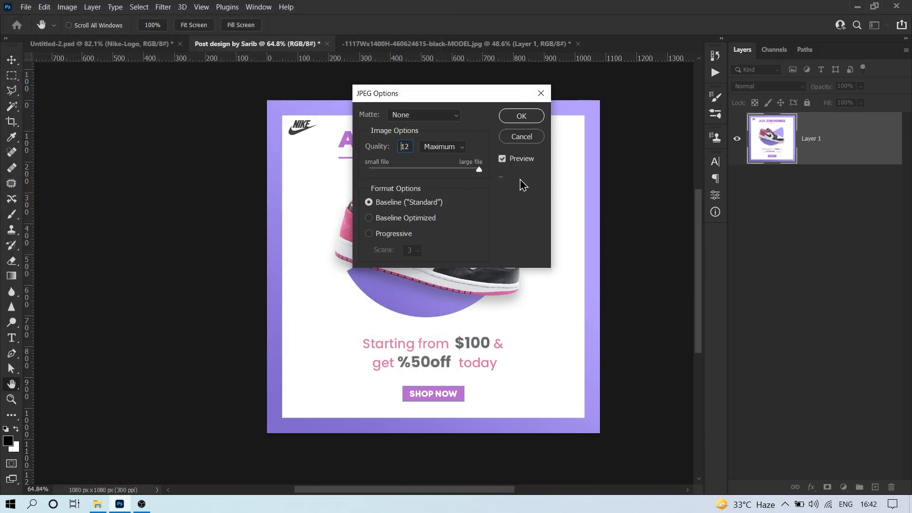
click(527, 117)
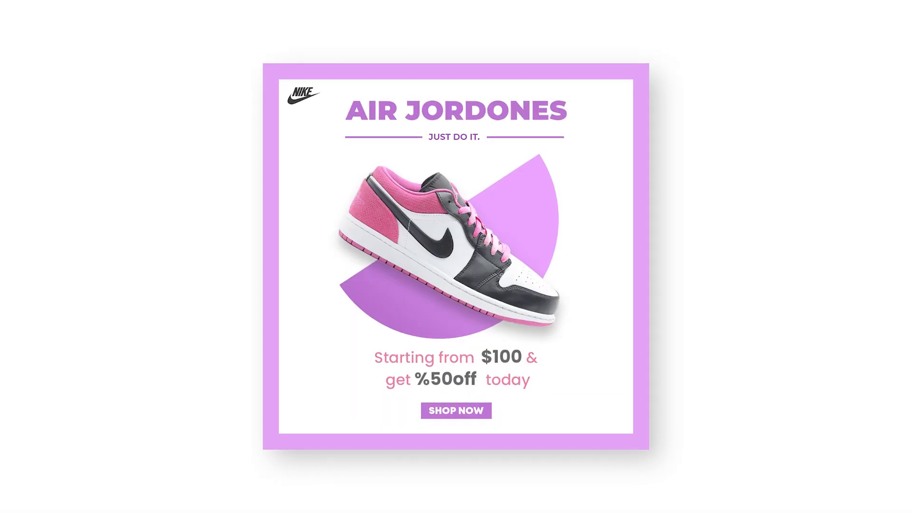